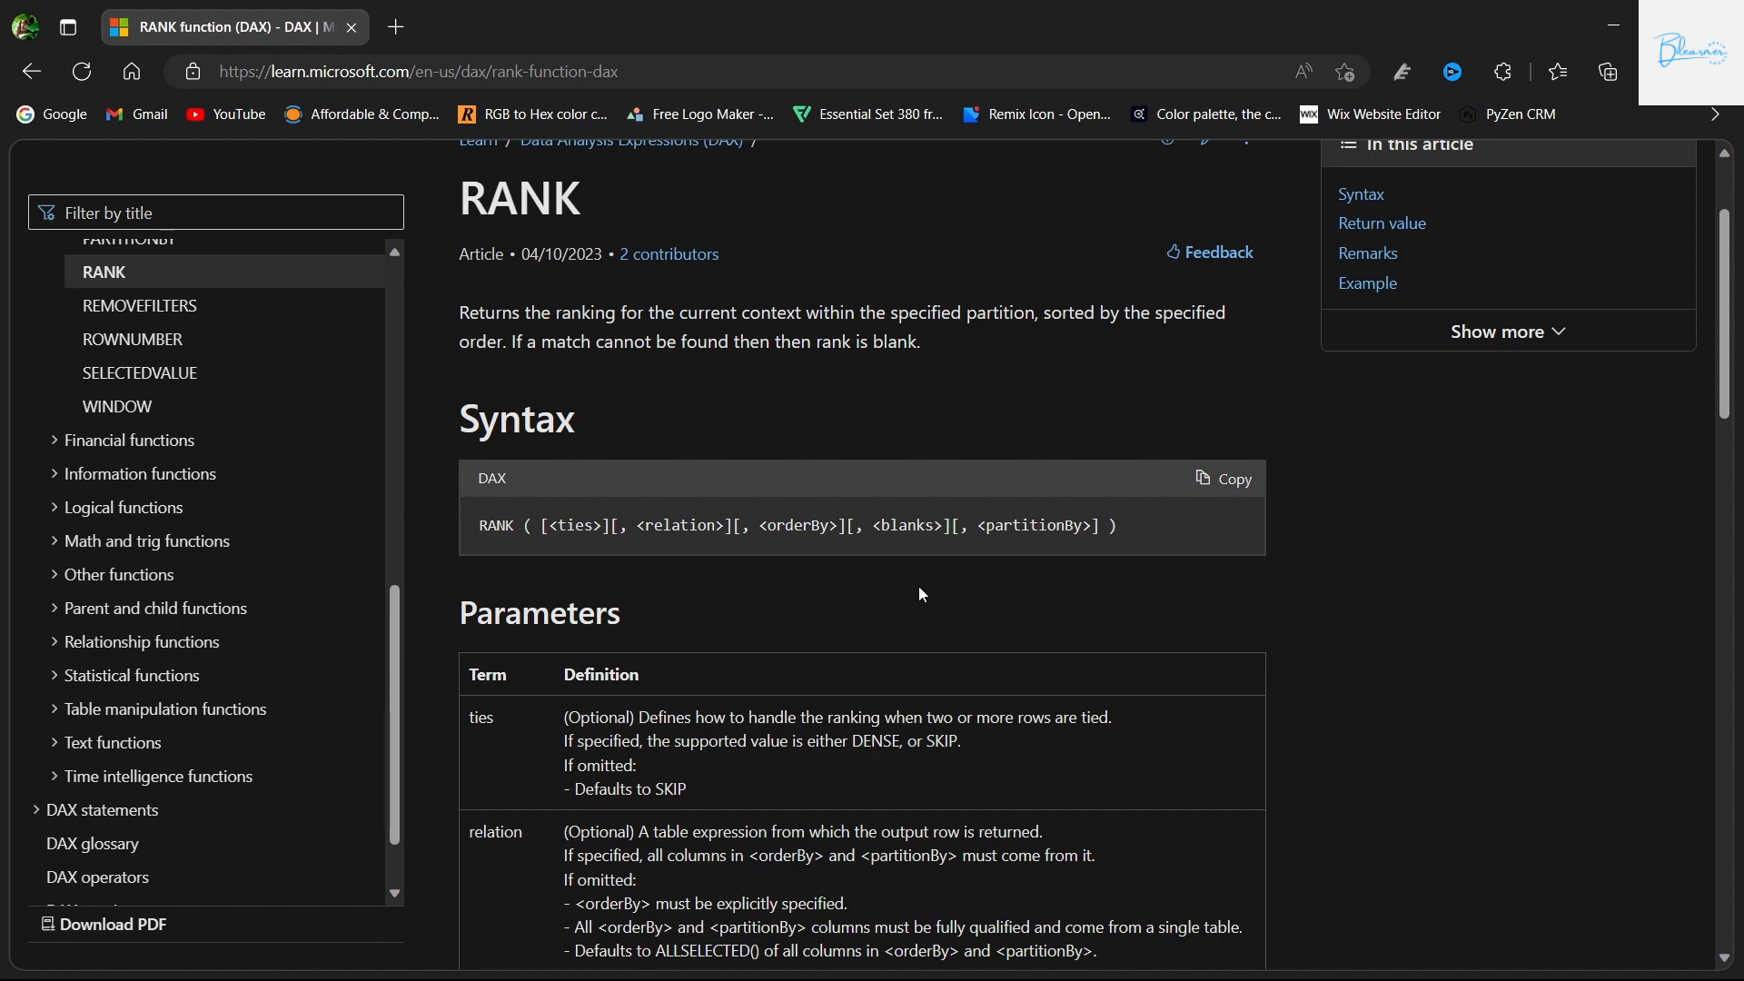
# - Read the DAX RANK function's syntax and parameter definitions, especially the DENSE and SKIP options for ties
pyautogui.scroll(-3, 919, 588)
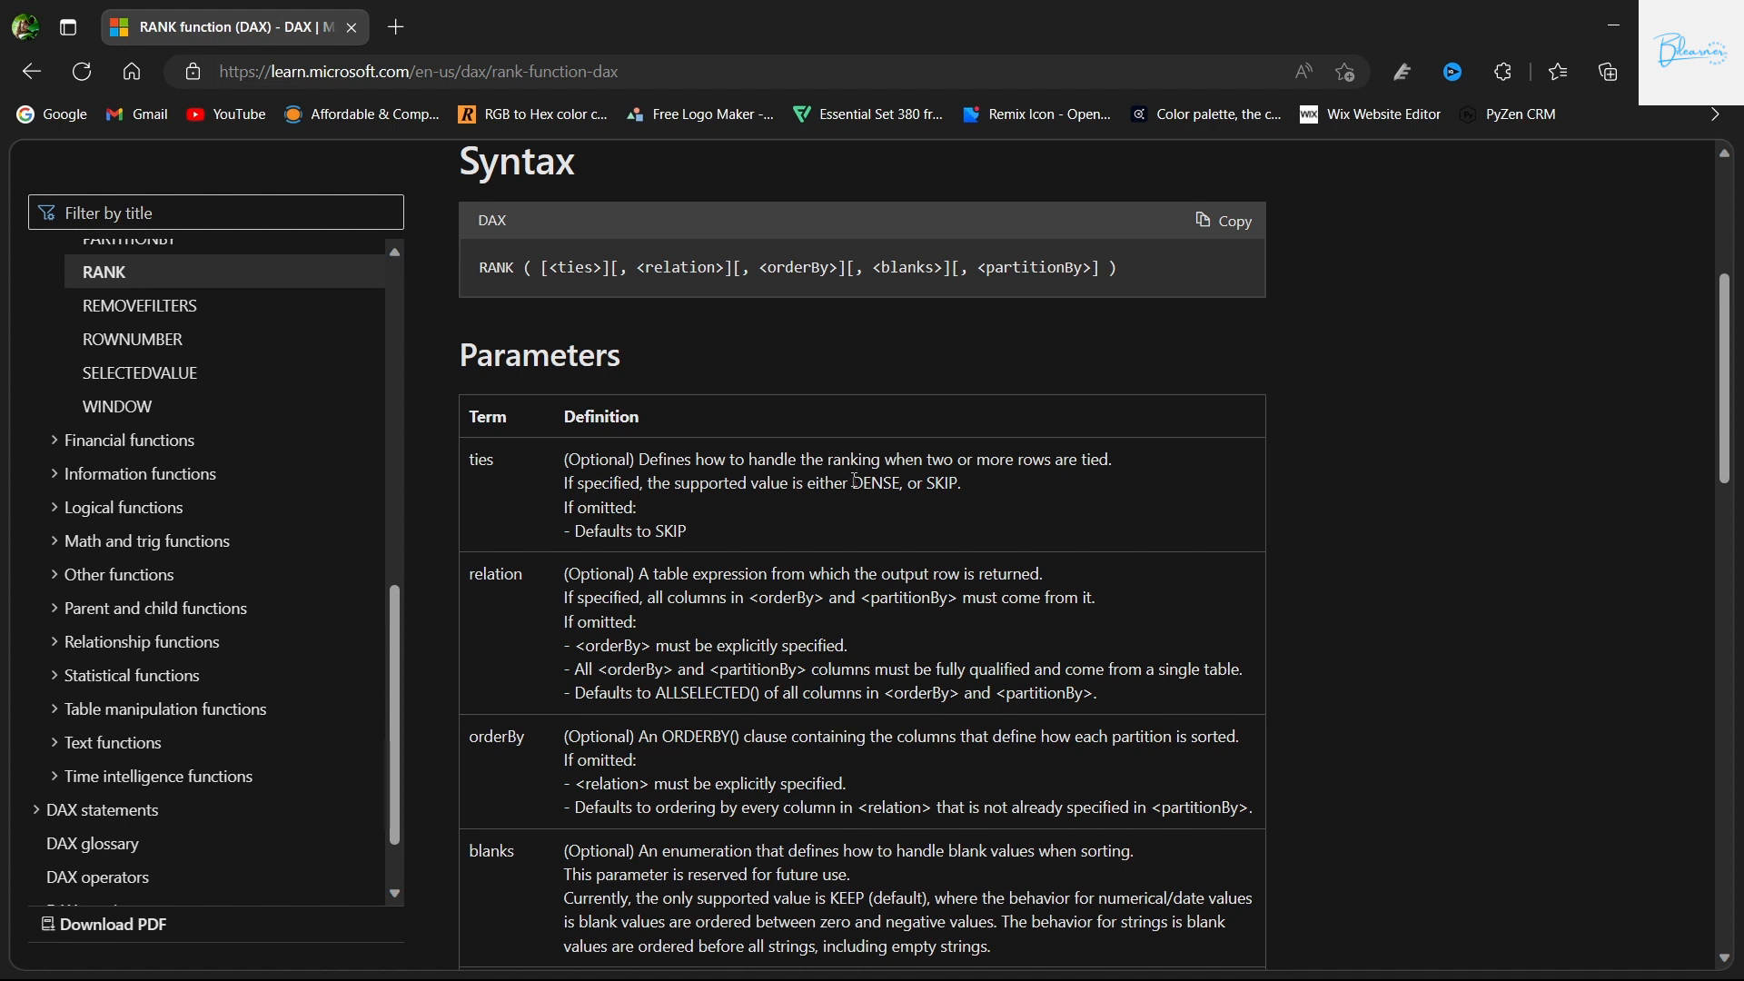
pyautogui.moveTo(959, 482); pyautogui.dragTo(855, 484)
pyautogui.click(777, 493)
pyautogui.scroll(-1, 867, 692)
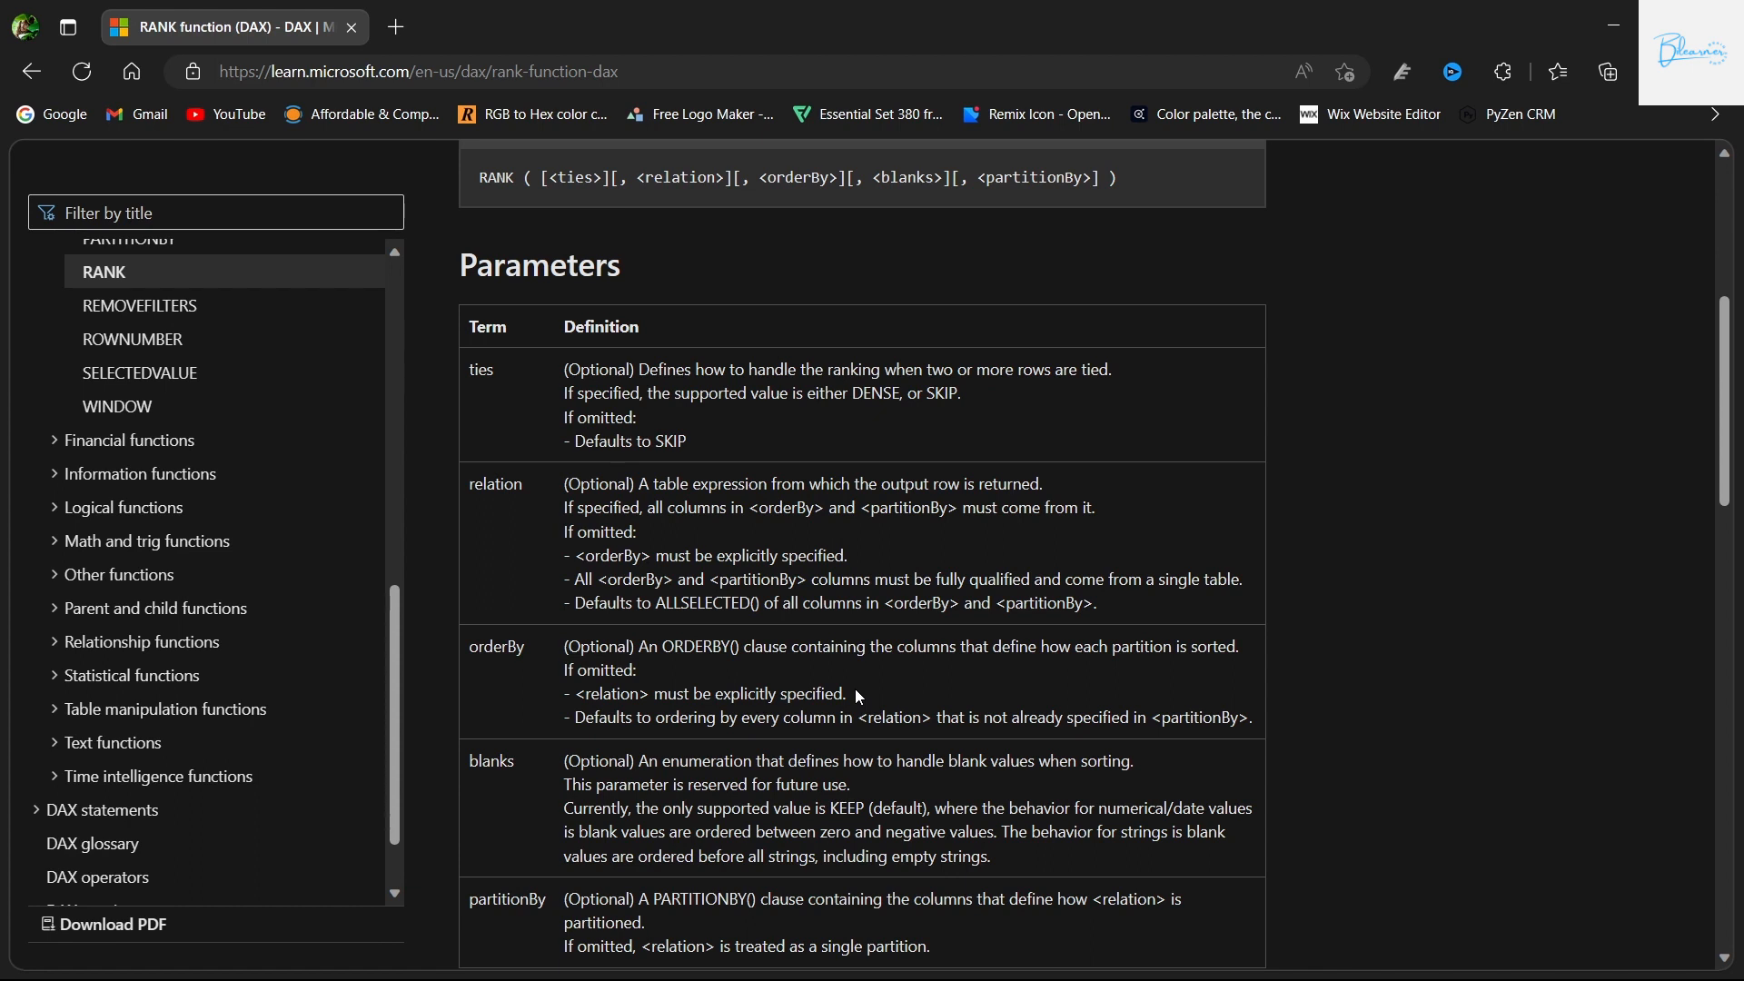
pyautogui.scroll(-1, 858, 695)
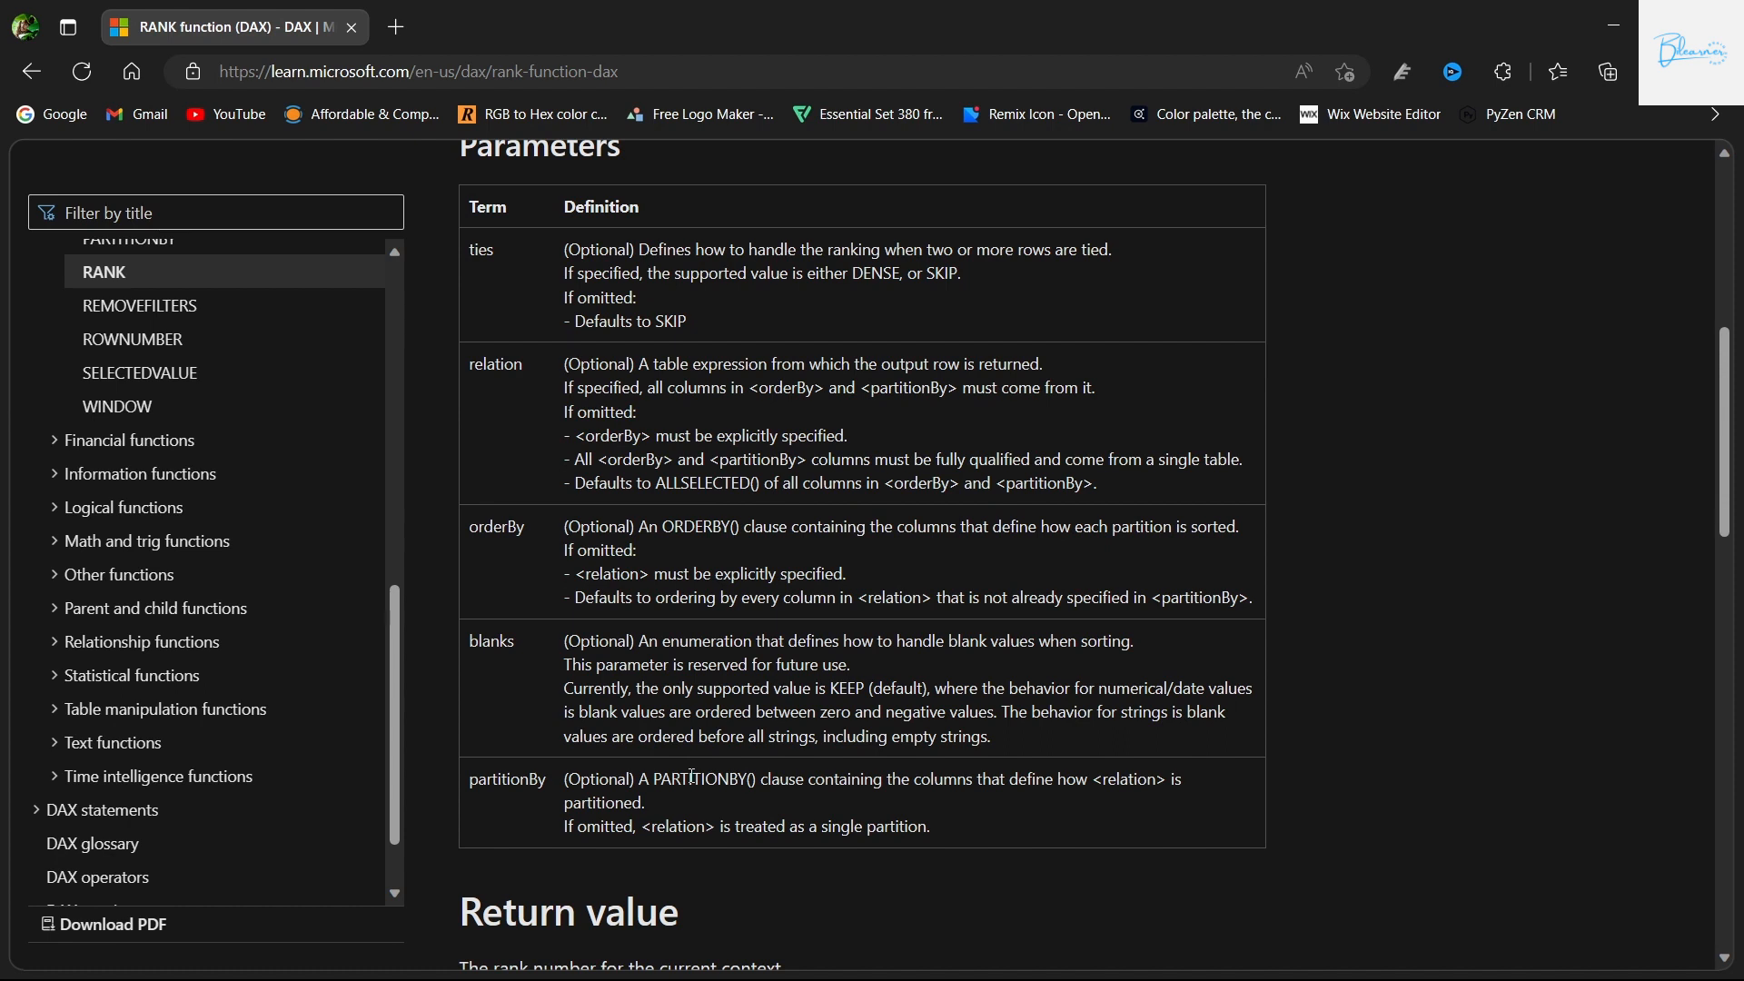
pyautogui.scroll(2, 696, 739)
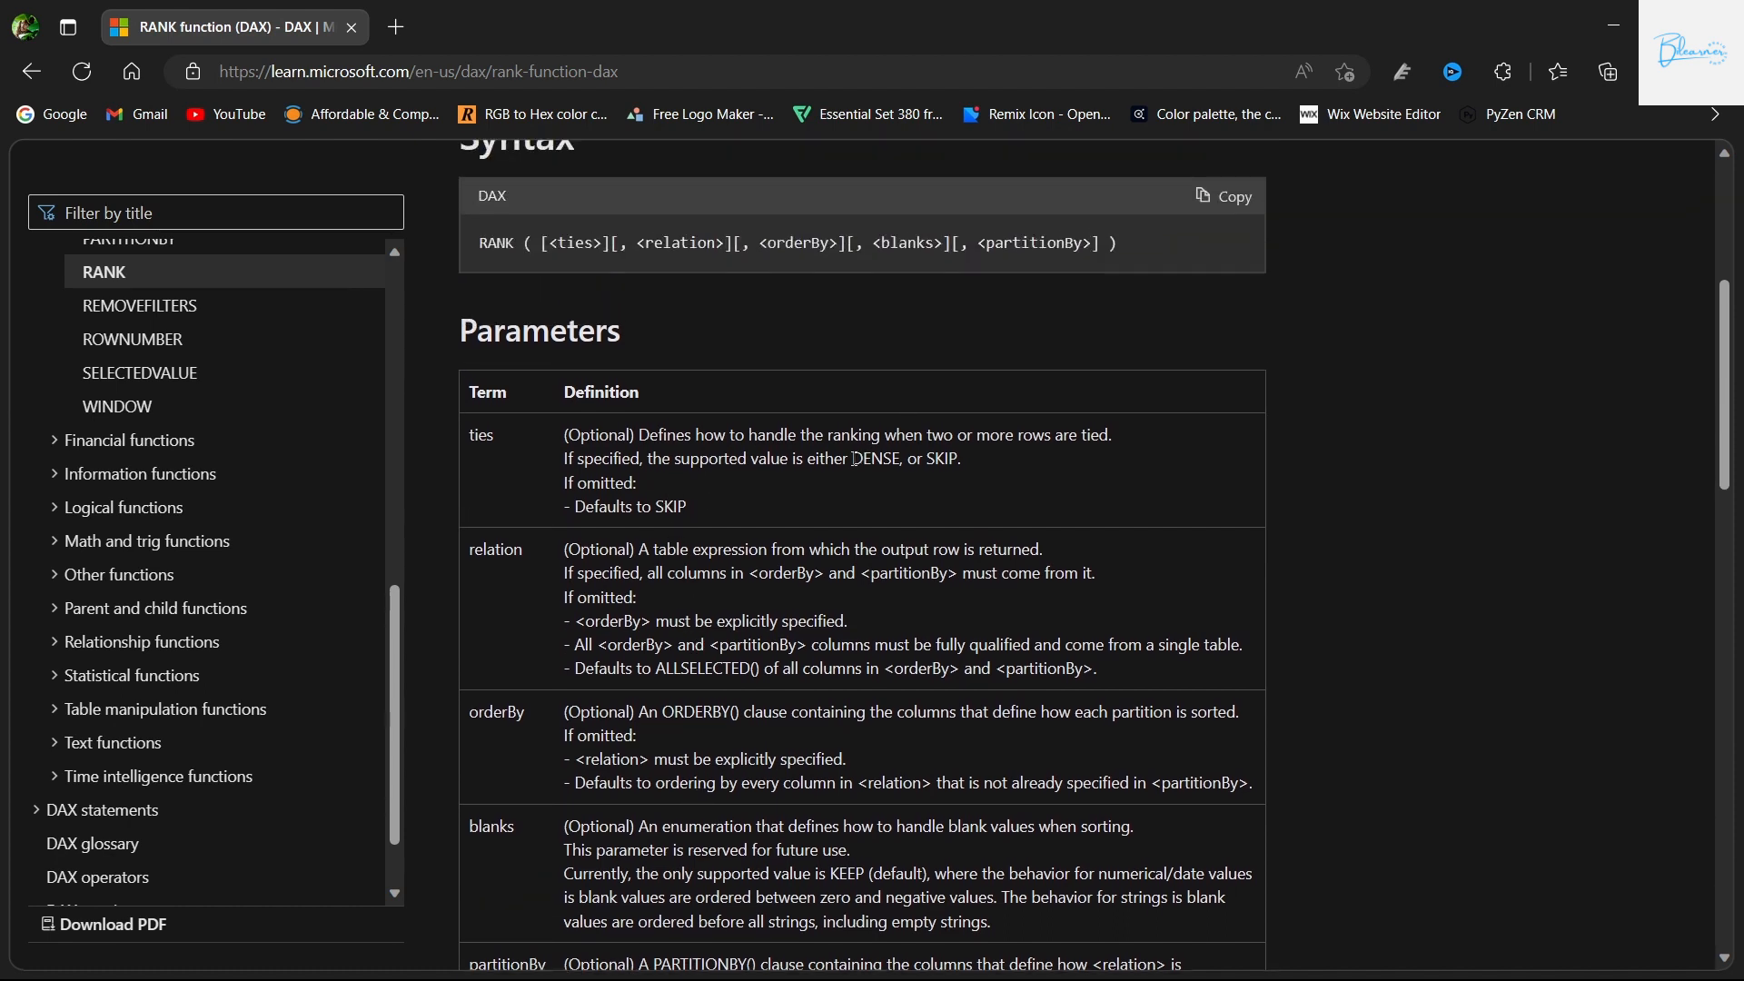
pyautogui.moveTo(959, 458); pyautogui.dragTo(855, 459)
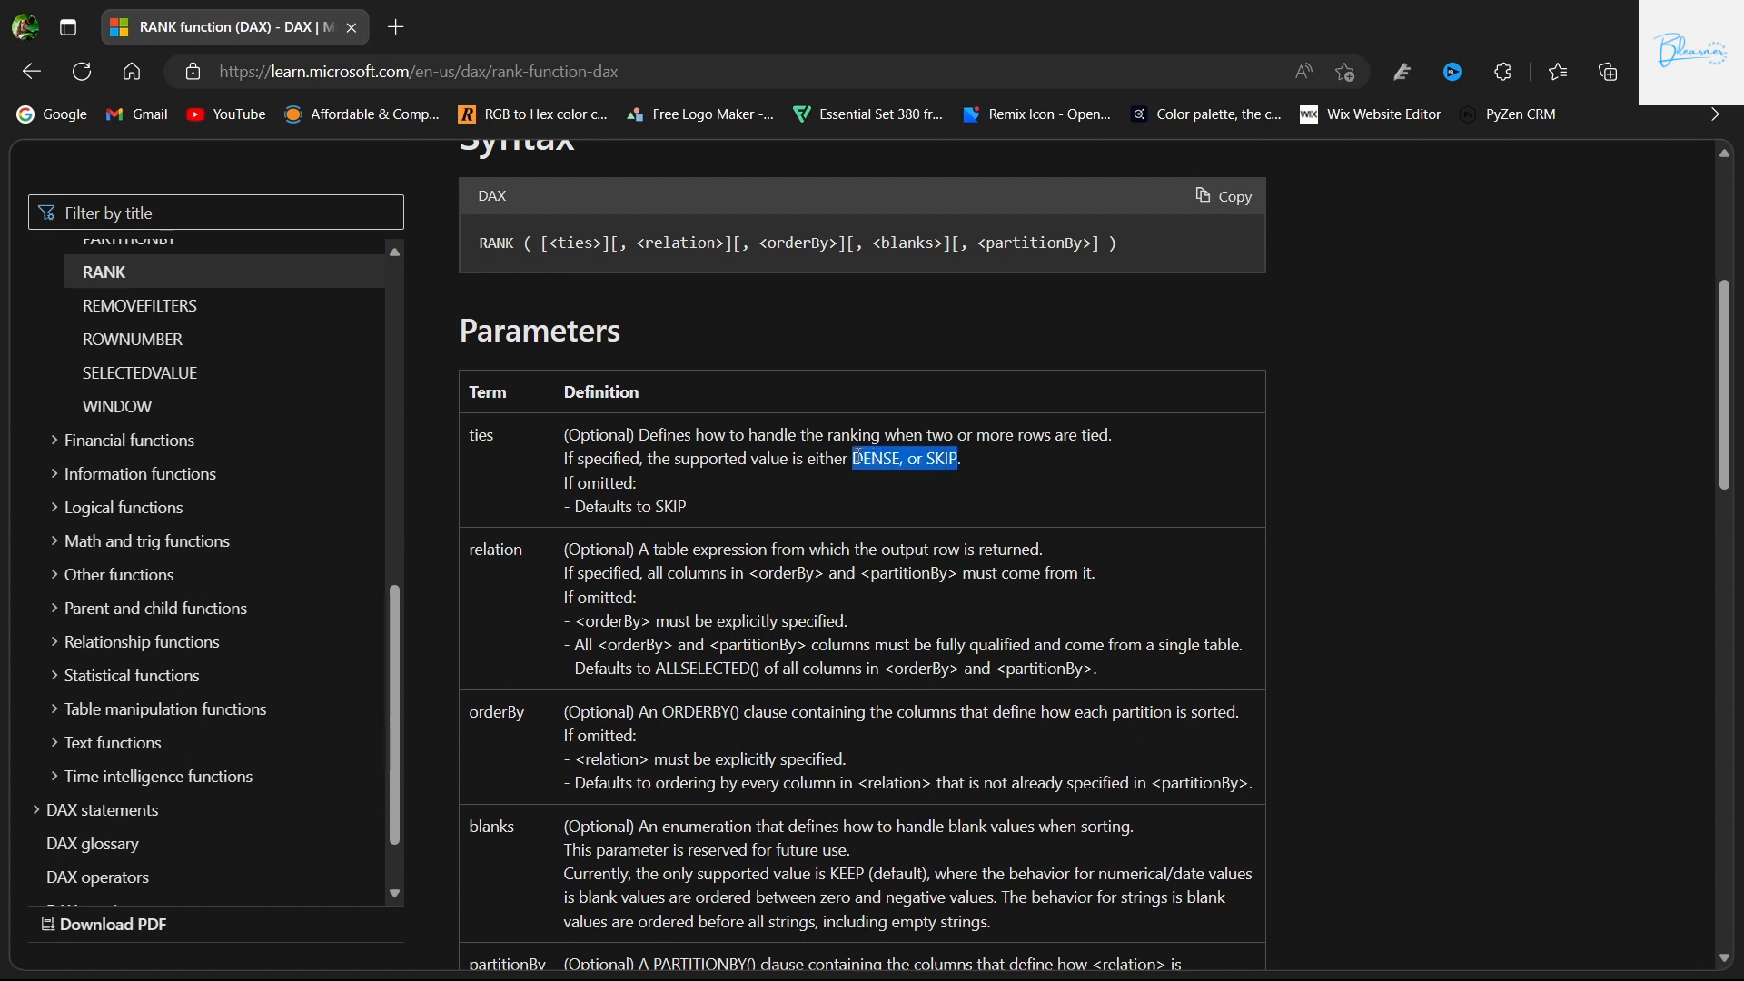
pyautogui.click(847, 461)
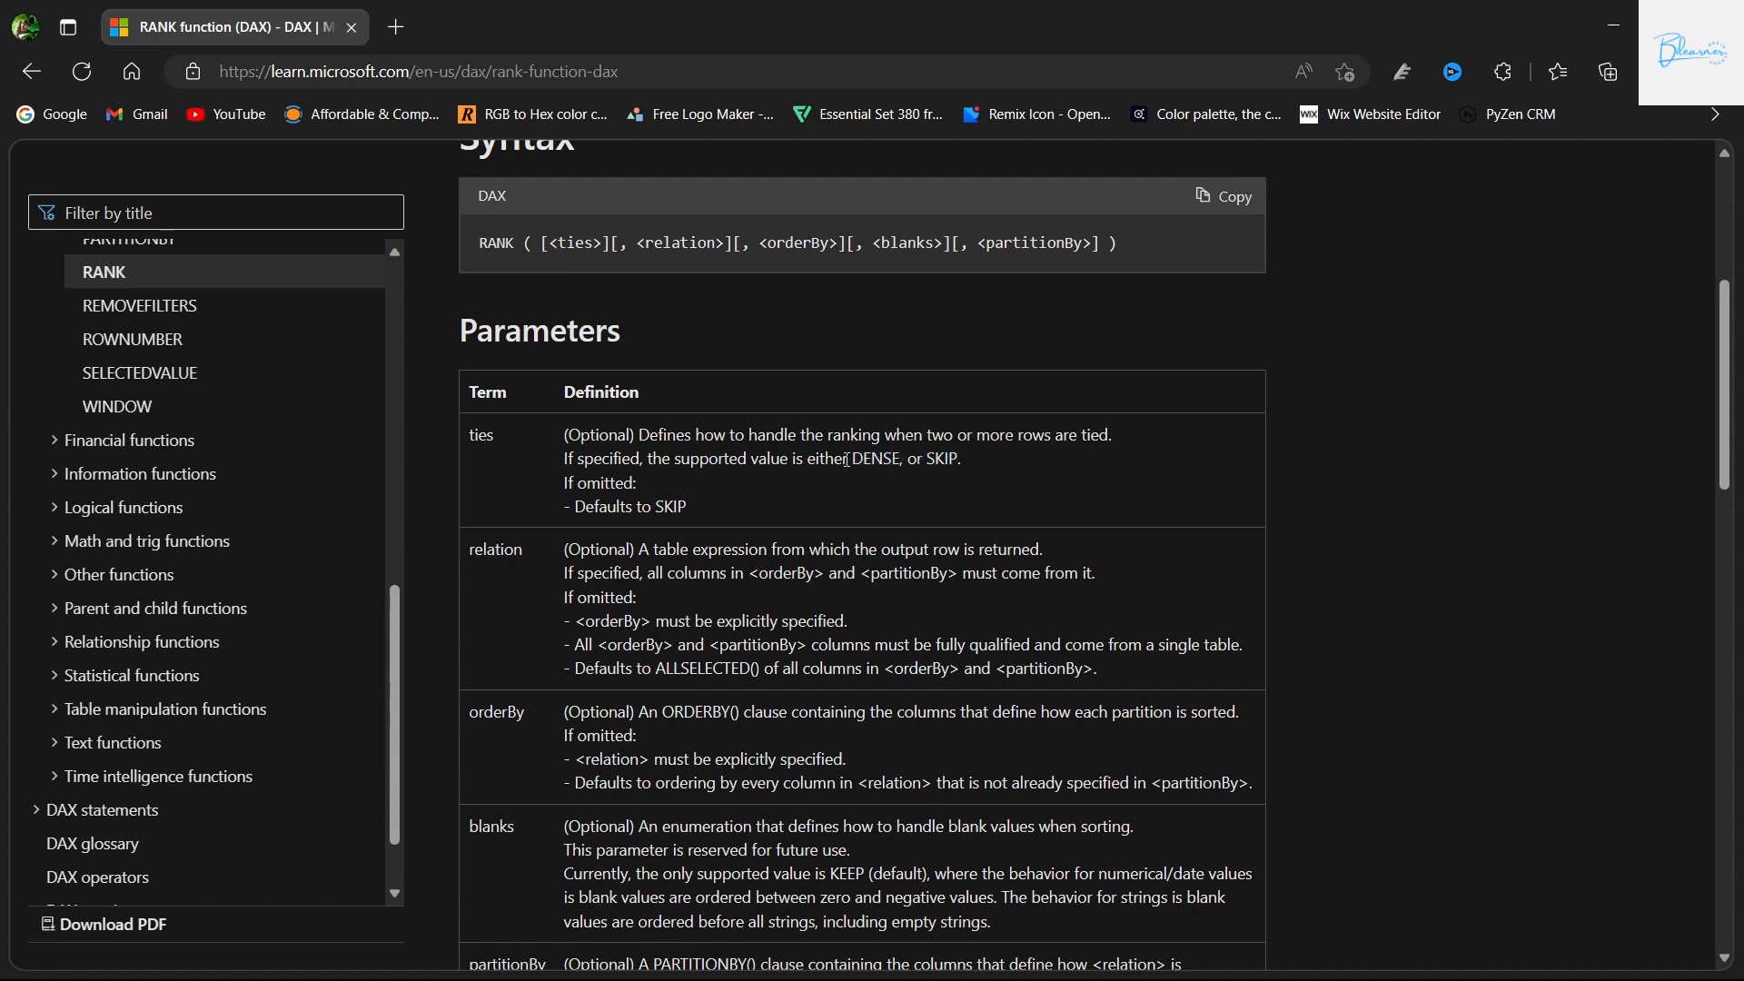
pyautogui.doubleClick(856, 460)
pyautogui.moveTo(842, 460); pyautogui.dragTo(847, 459)
pyautogui.click(848, 475)
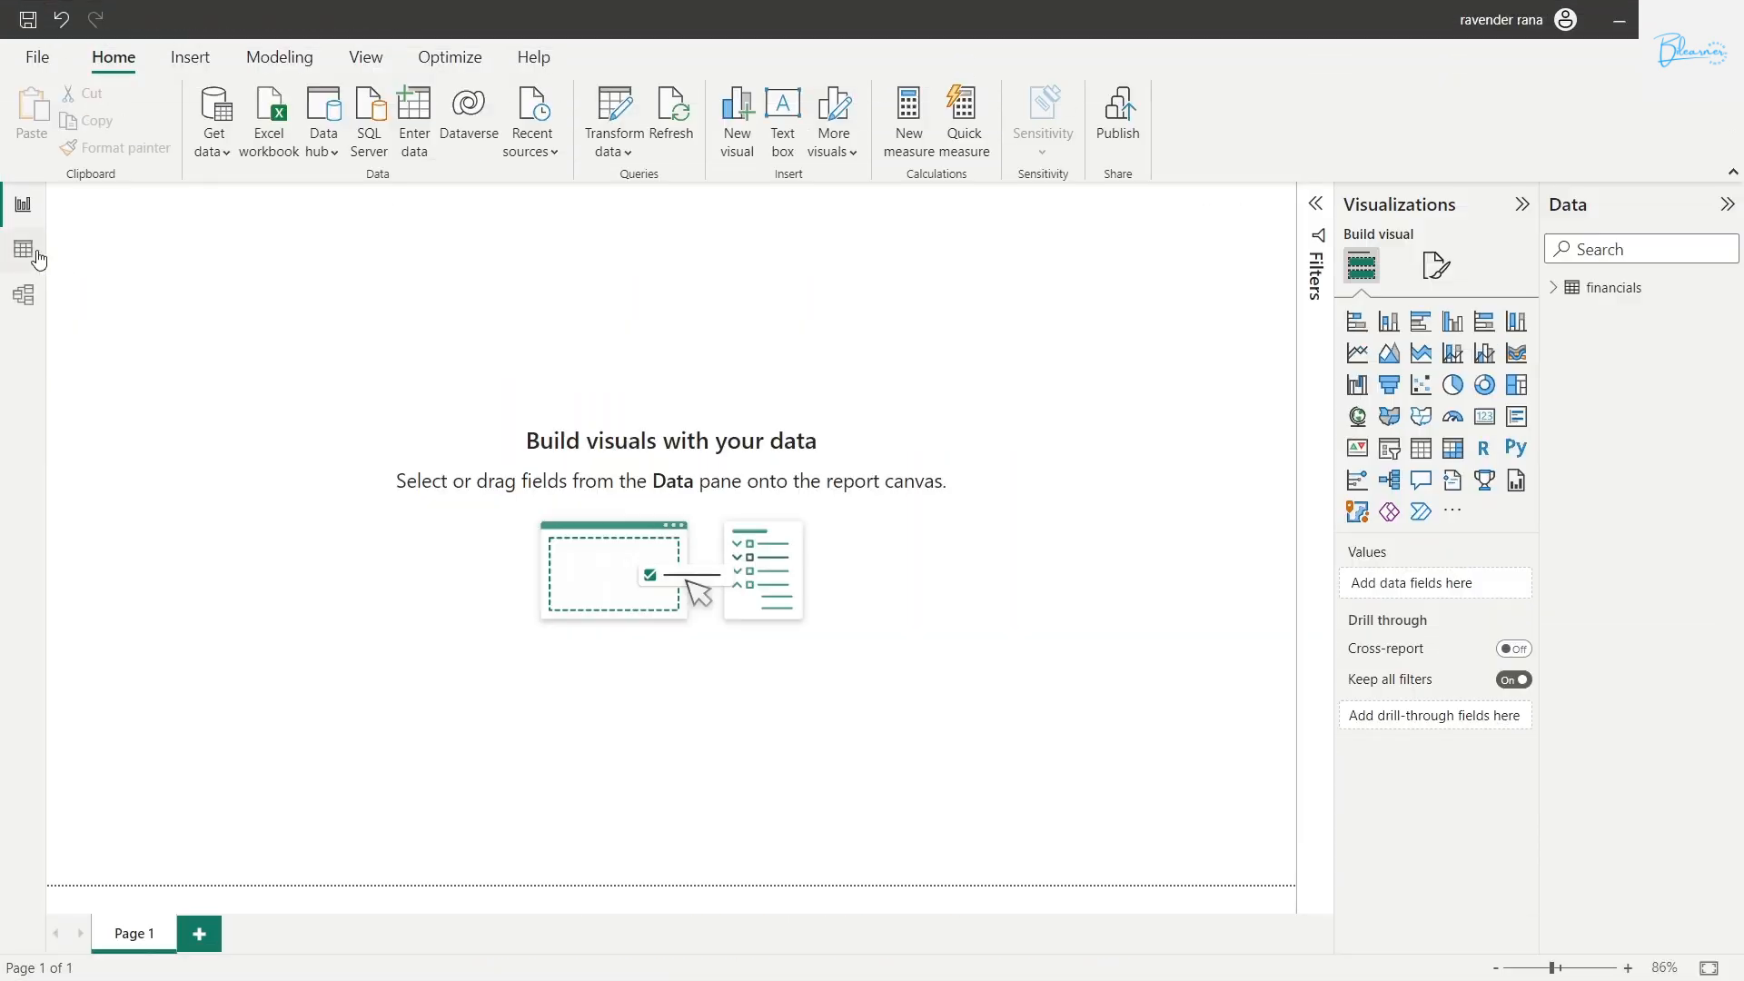
# - Switch to Power BI Desktop and examine the financials table's data, including the Segment, Profit, Discounts and Gross Sales columns
pyautogui.click(32, 252)
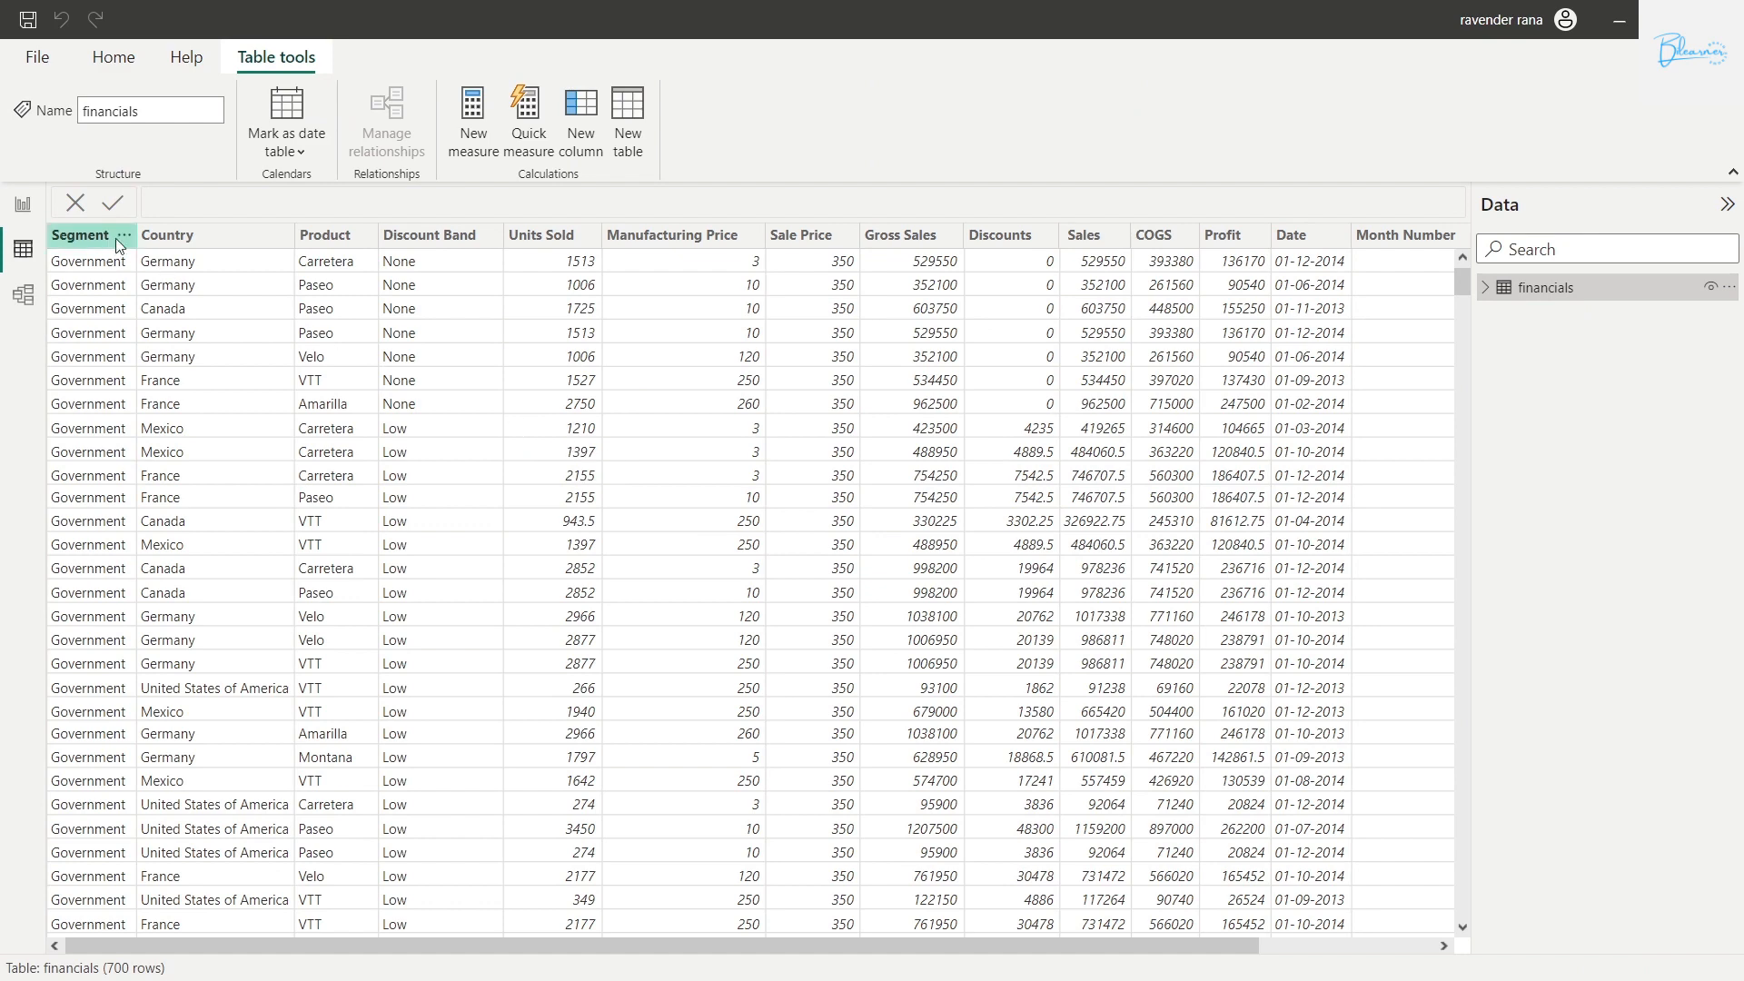
pyautogui.click(90, 238)
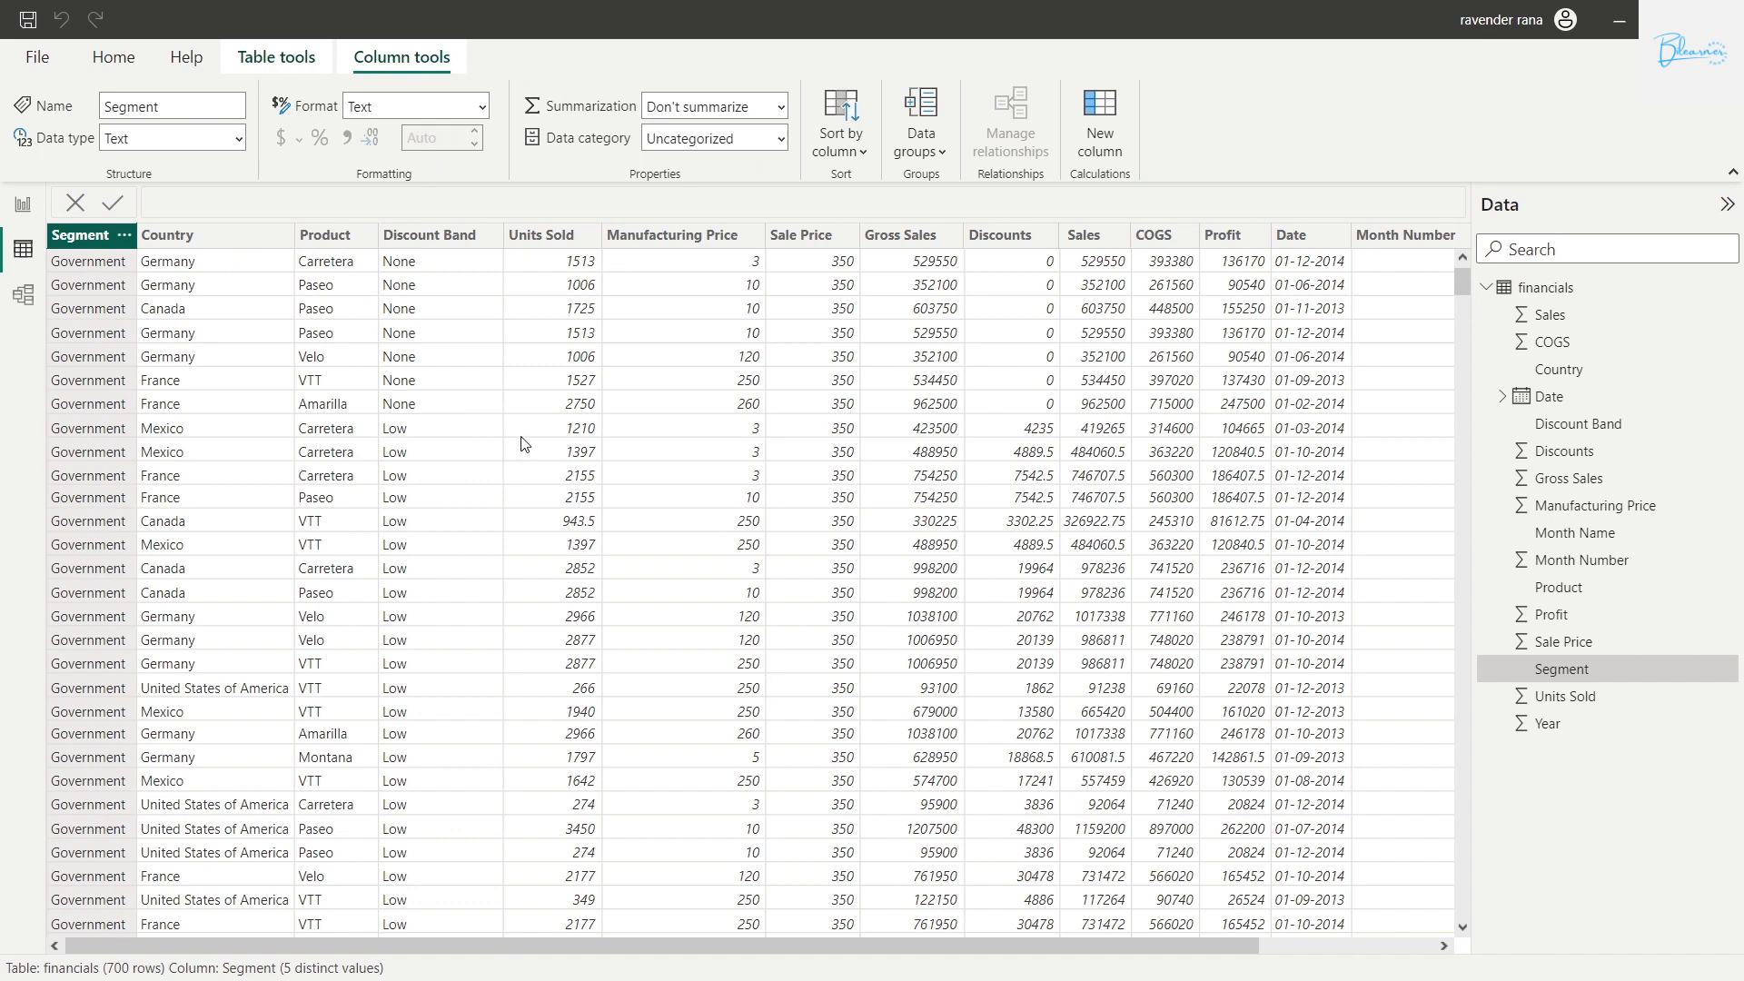
pyautogui.hscroll(2, 540, 468)
pyautogui.hscroll(-2, 534, 461)
pyautogui.hscroll(3, 525, 470)
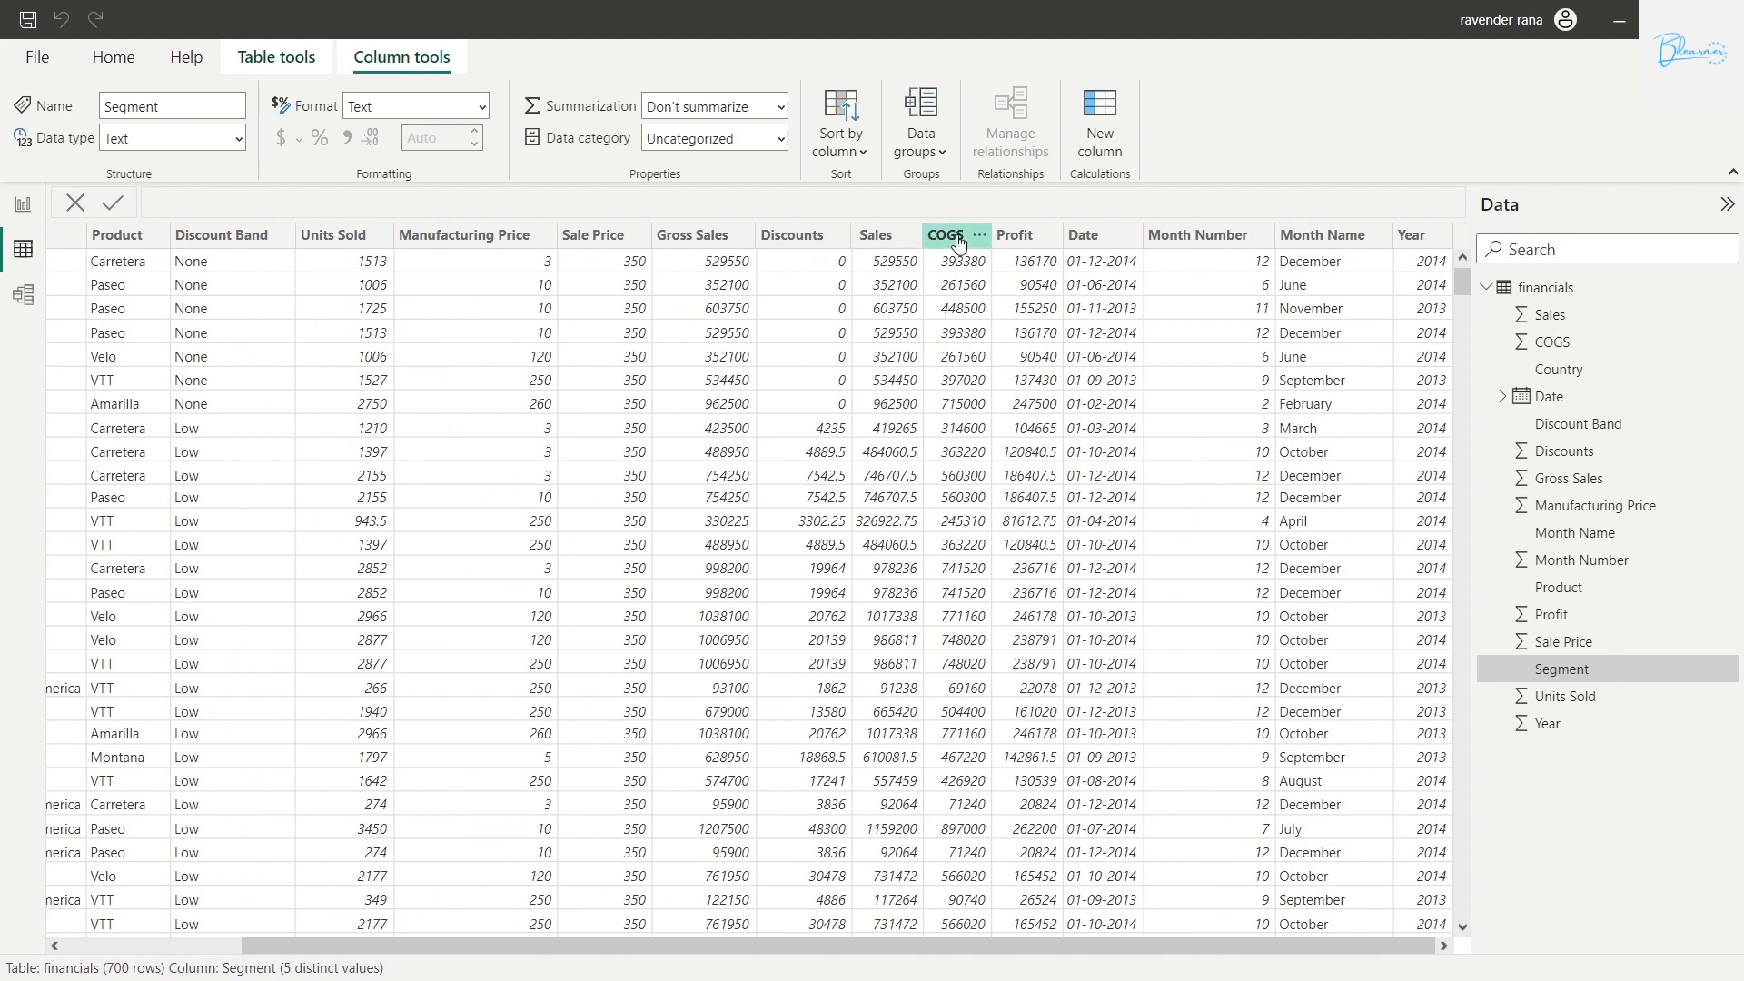
pyautogui.click(1011, 237)
pyautogui.click(826, 236)
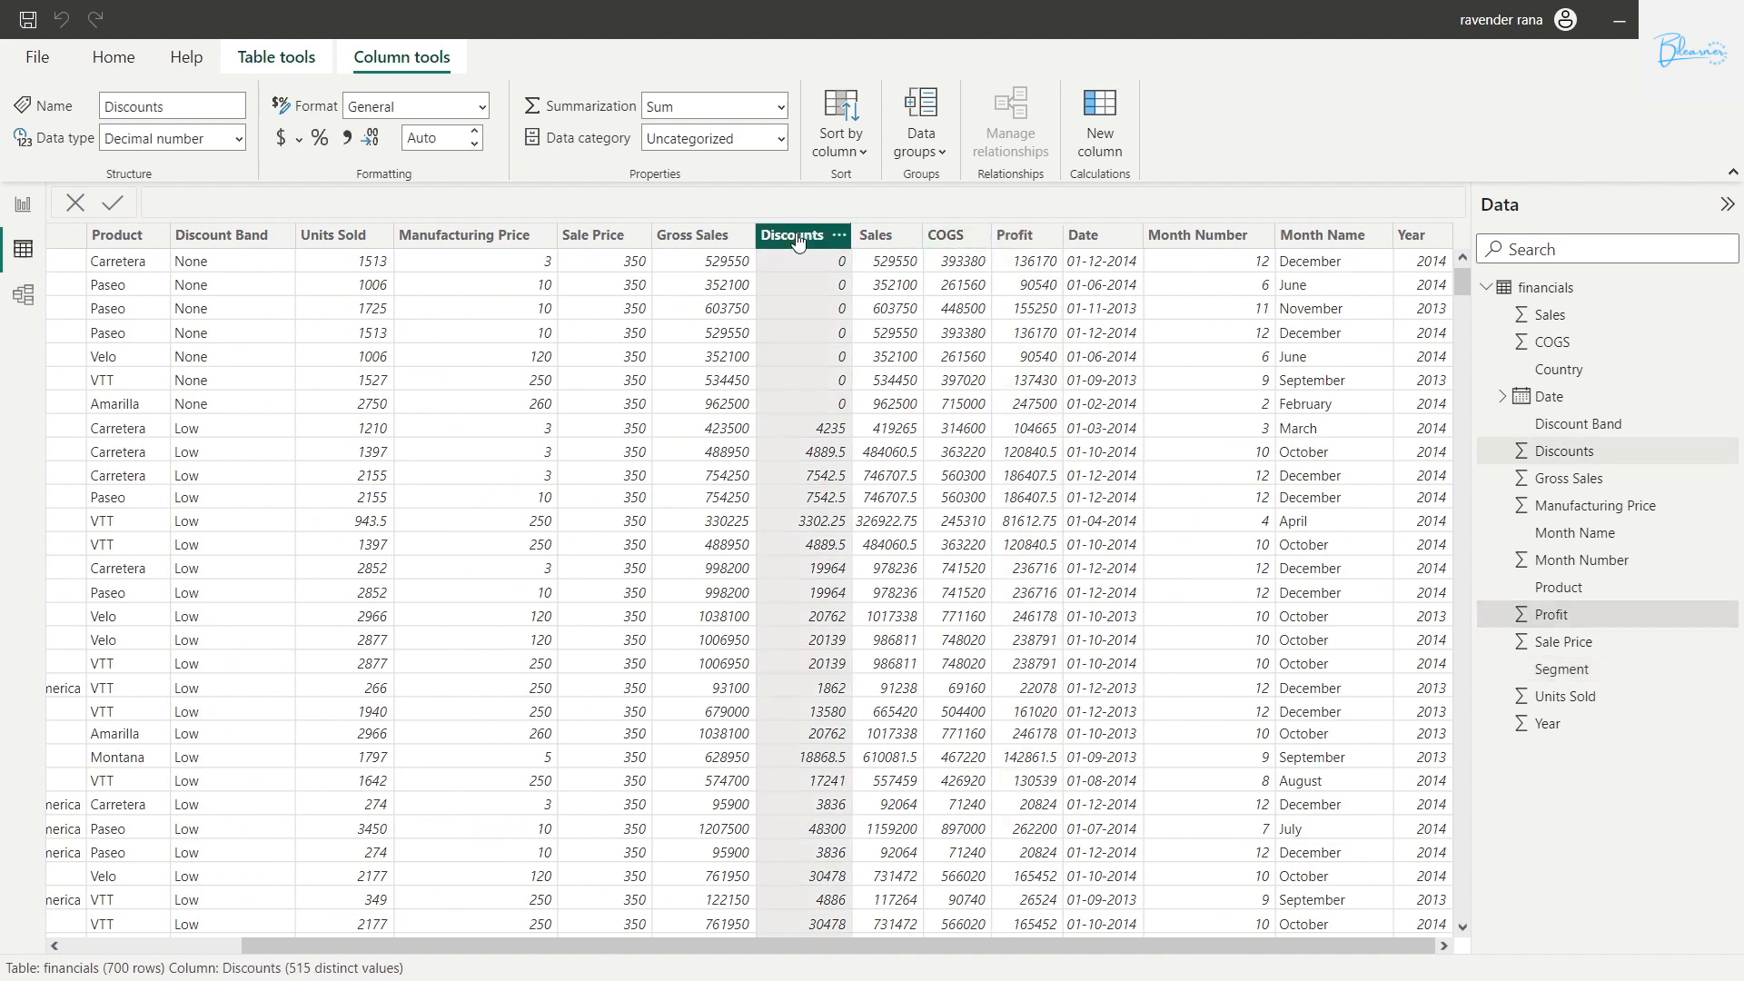
pyautogui.click(695, 236)
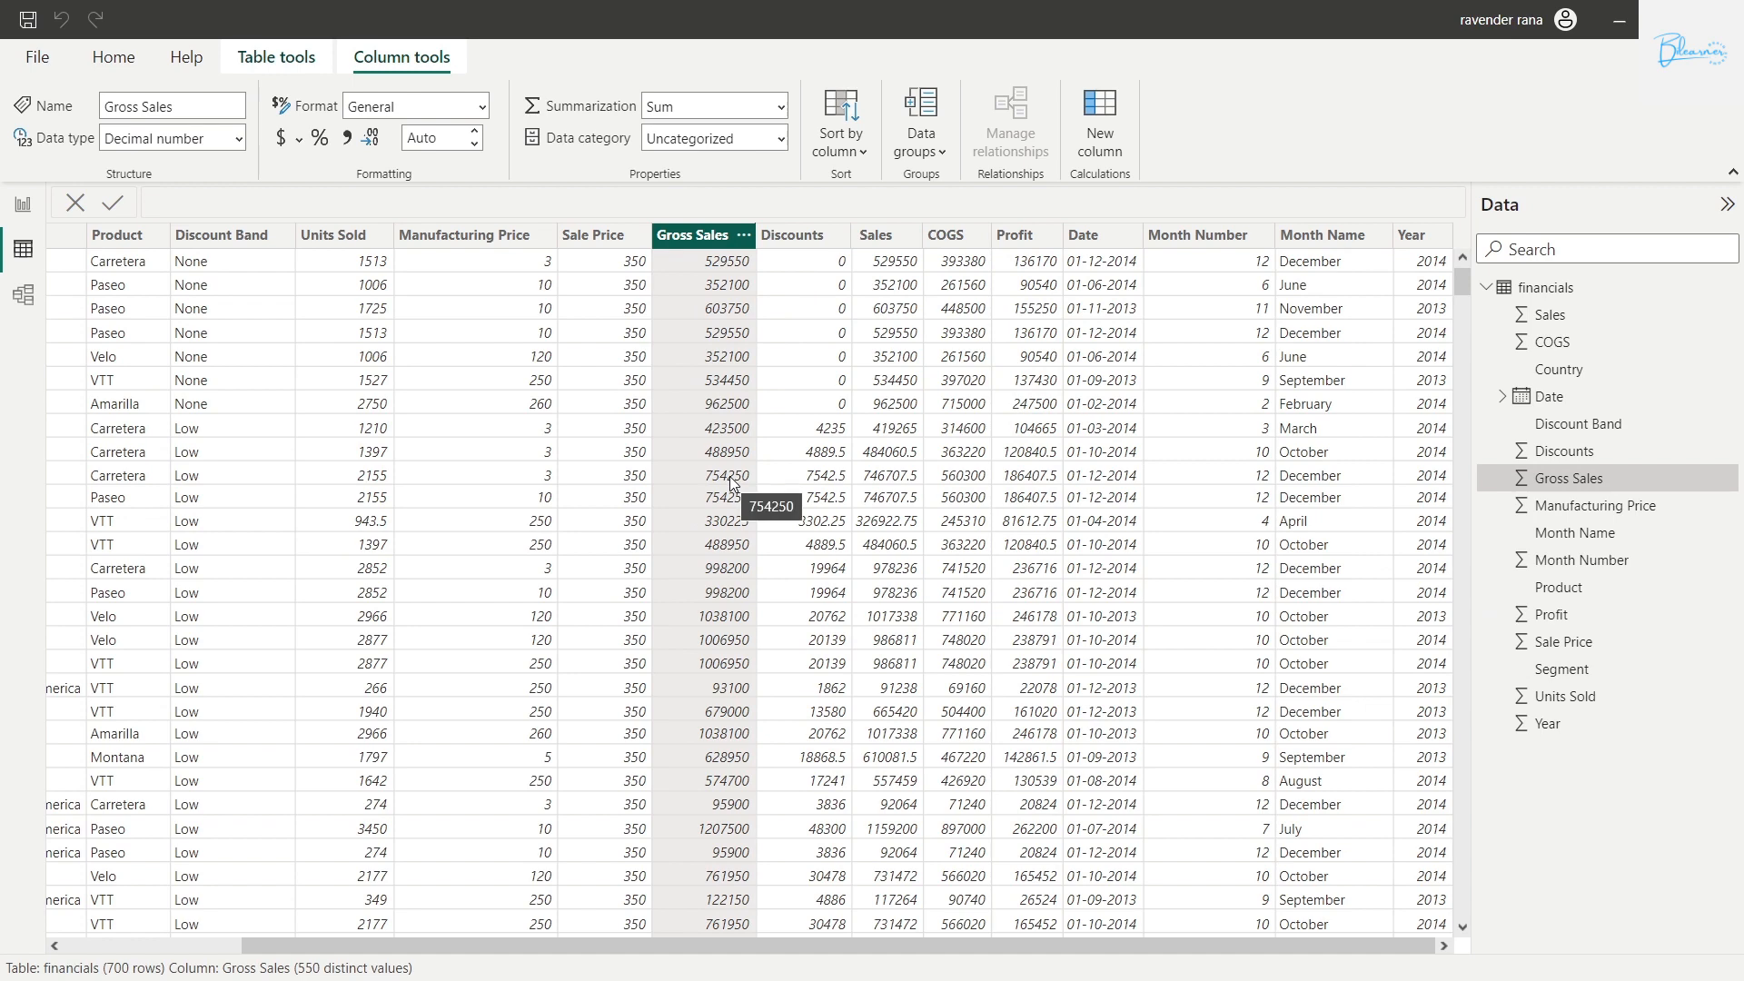
pyautogui.hscroll(-4, 731, 481)
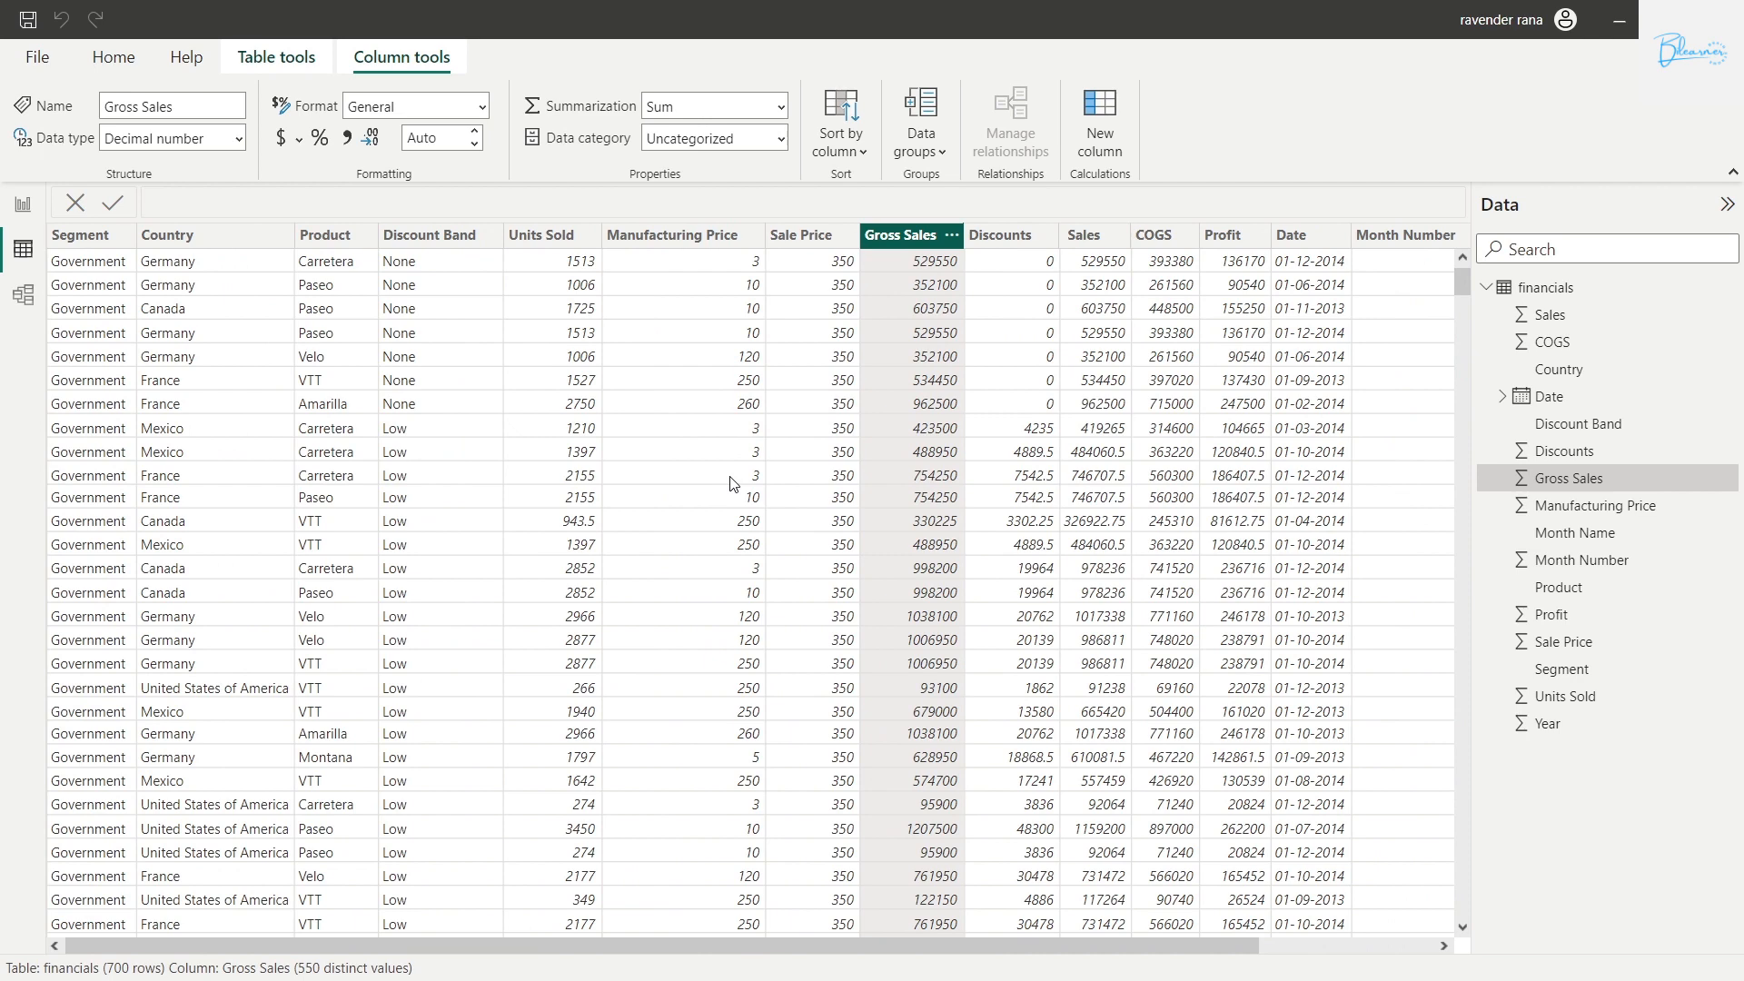
# - Review the financials table's category and date columns: Discount Band, Segment, Country, Product, Date and Month Name
pyautogui.click(425, 238)
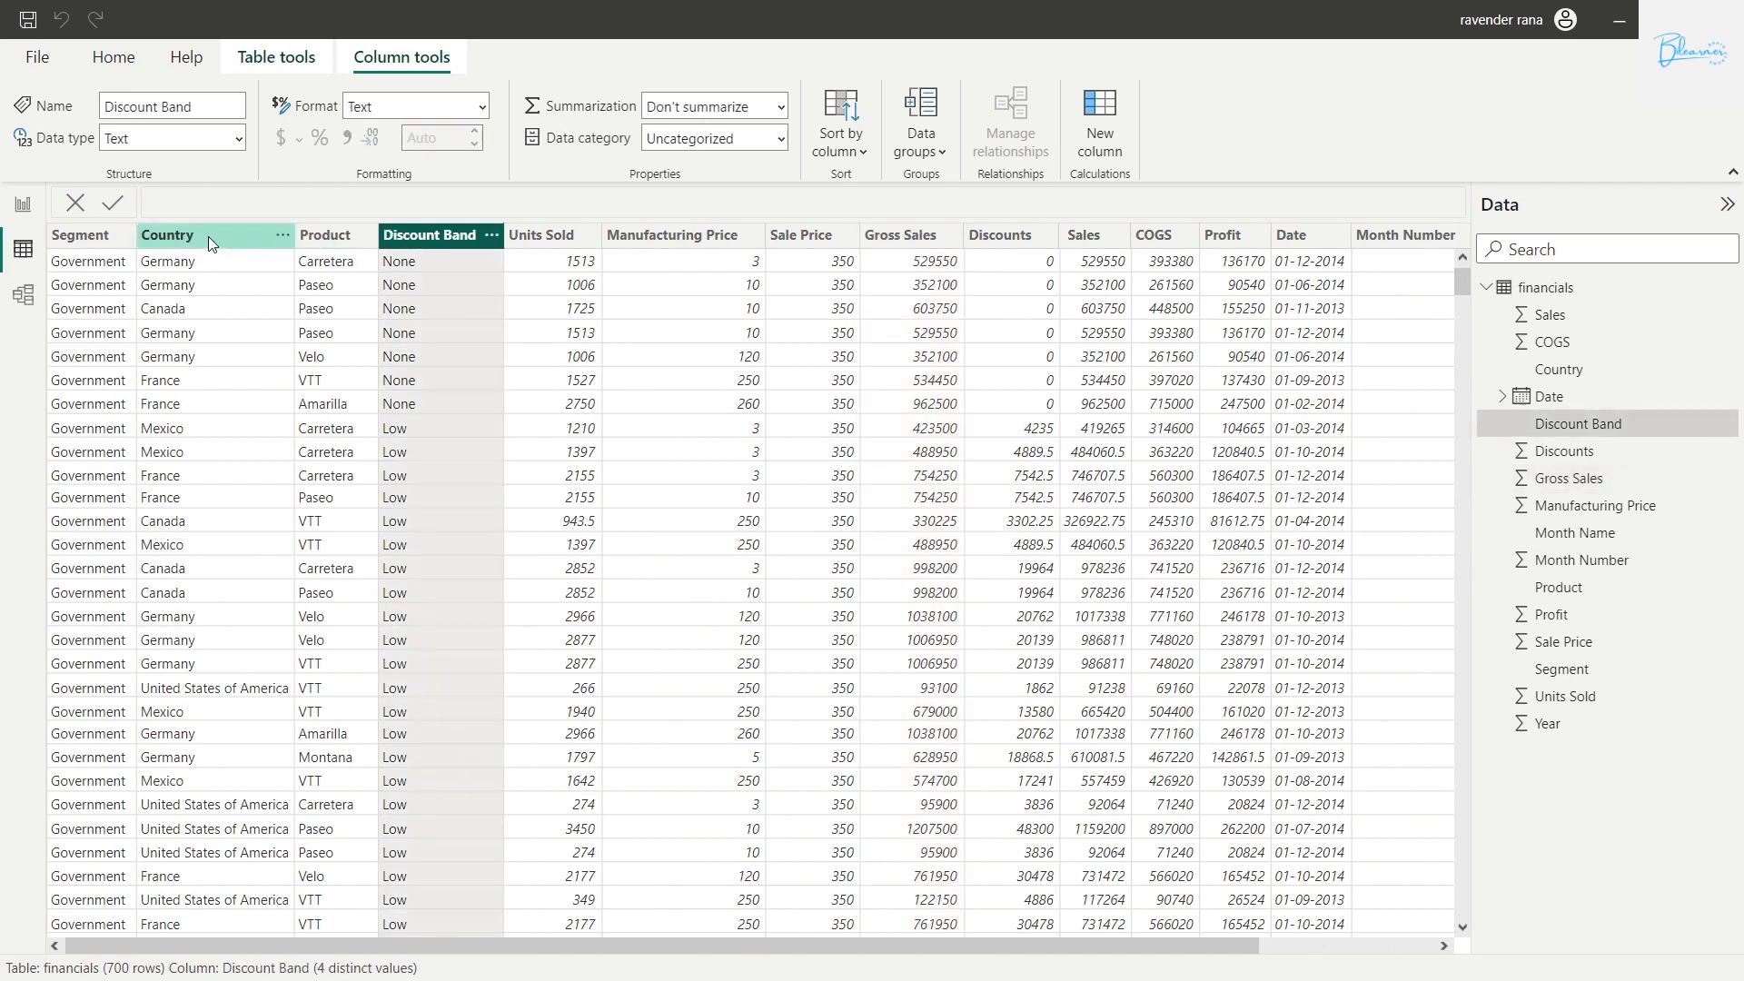
pyautogui.click(103, 238)
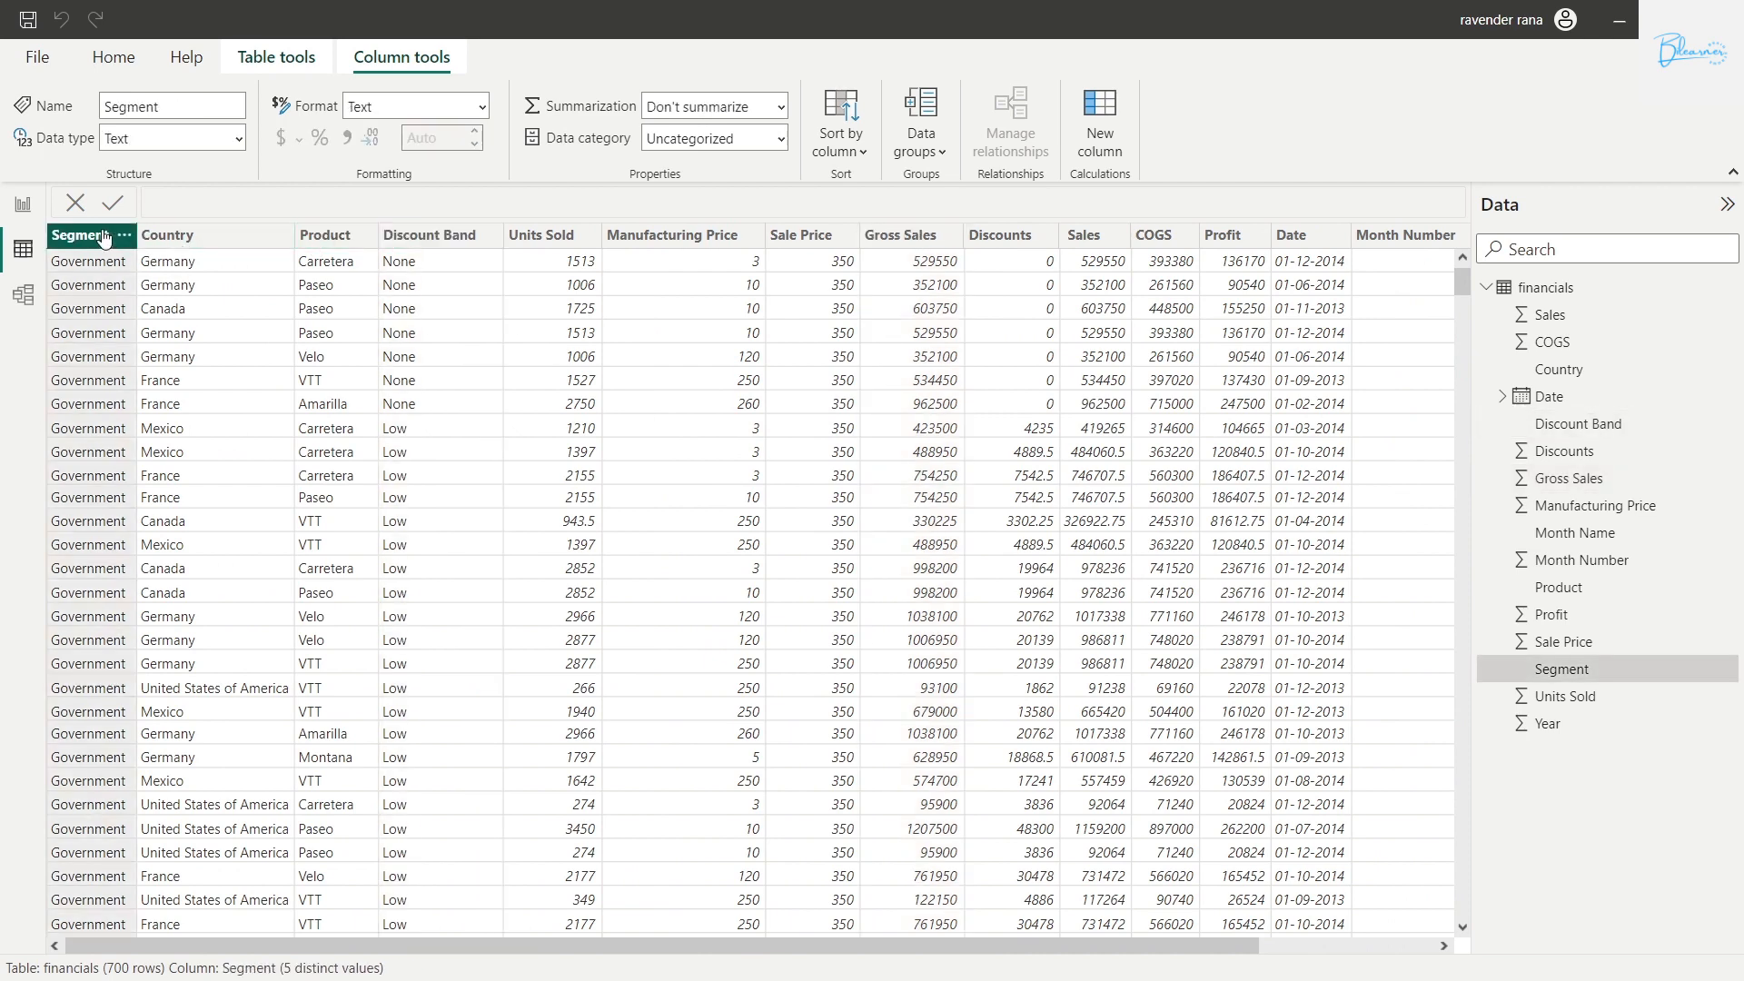
pyautogui.click(264, 238)
pyautogui.click(304, 238)
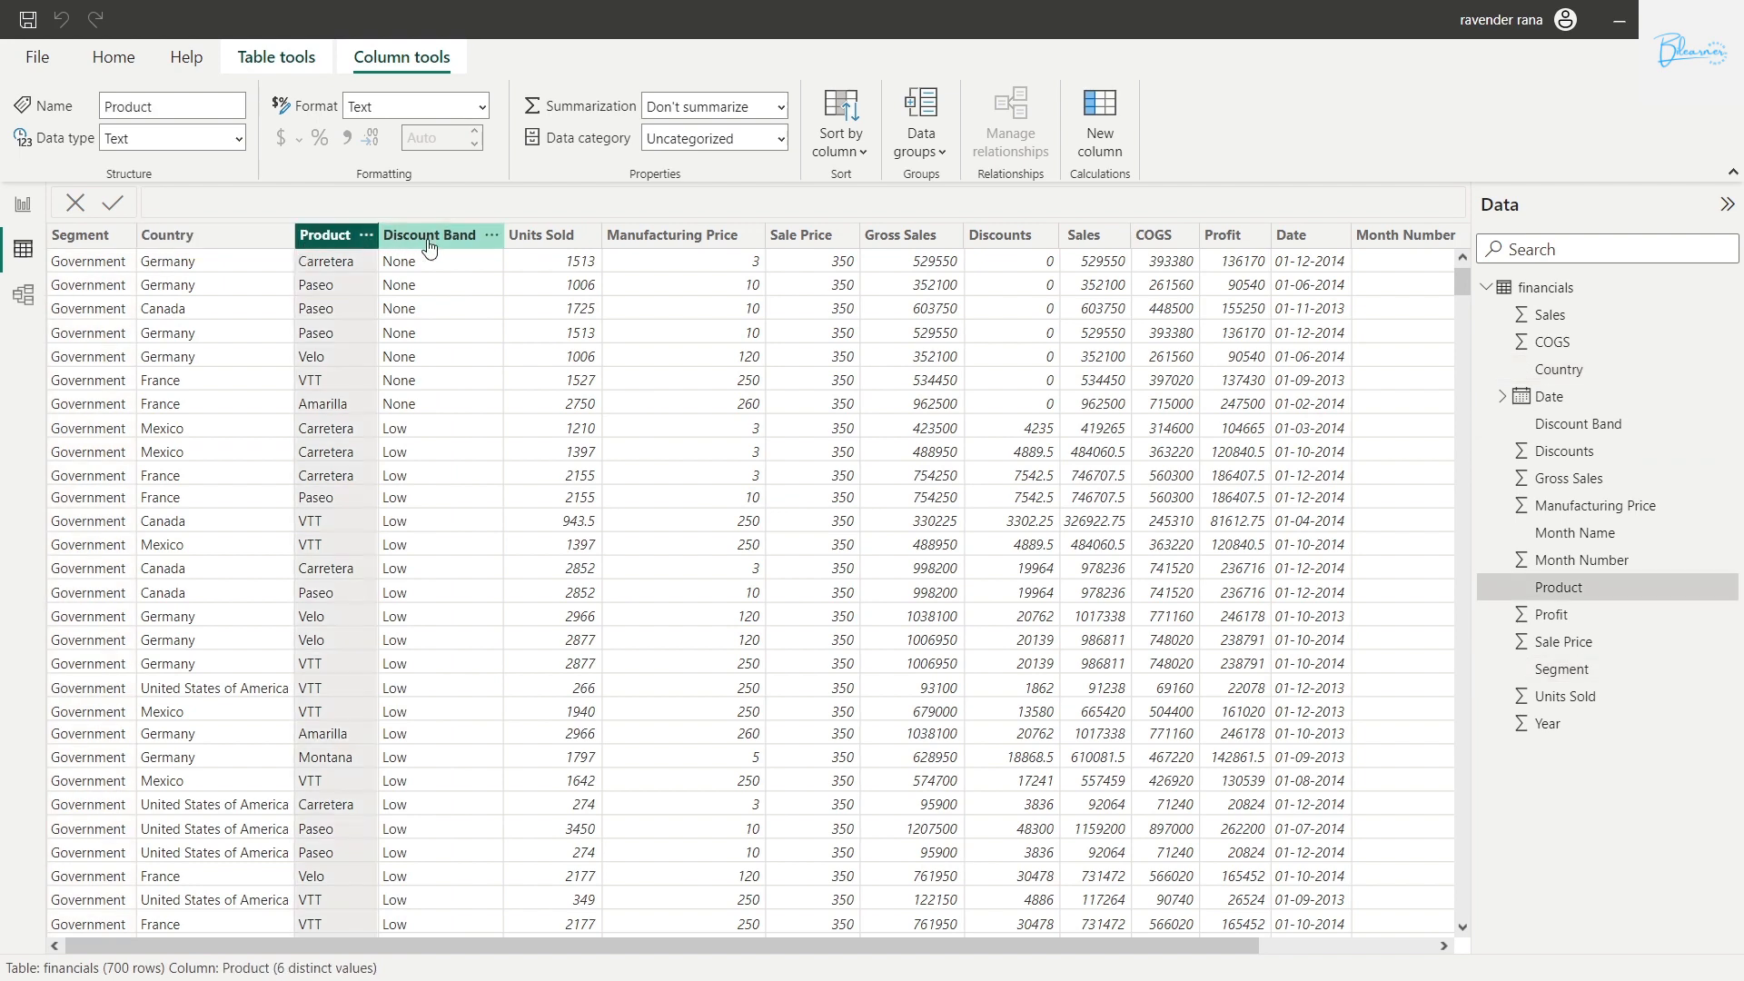
pyautogui.hscroll(3, 589, 437)
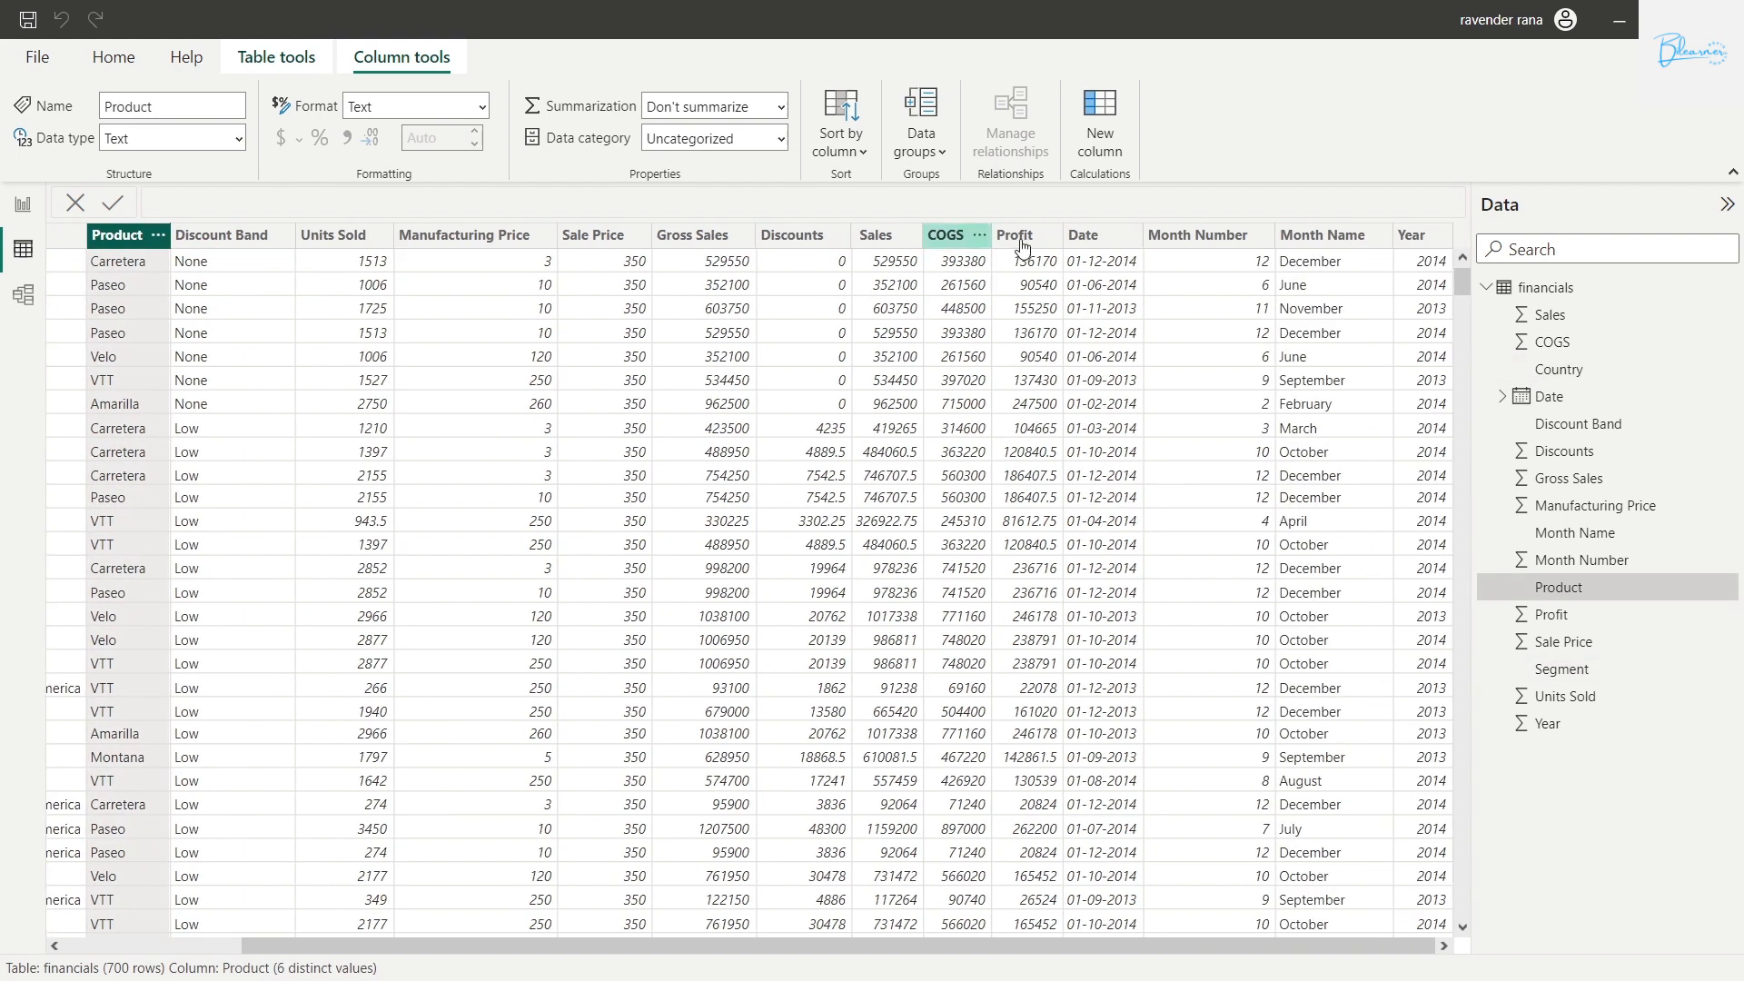
pyautogui.click(1085, 236)
pyautogui.click(1293, 238)
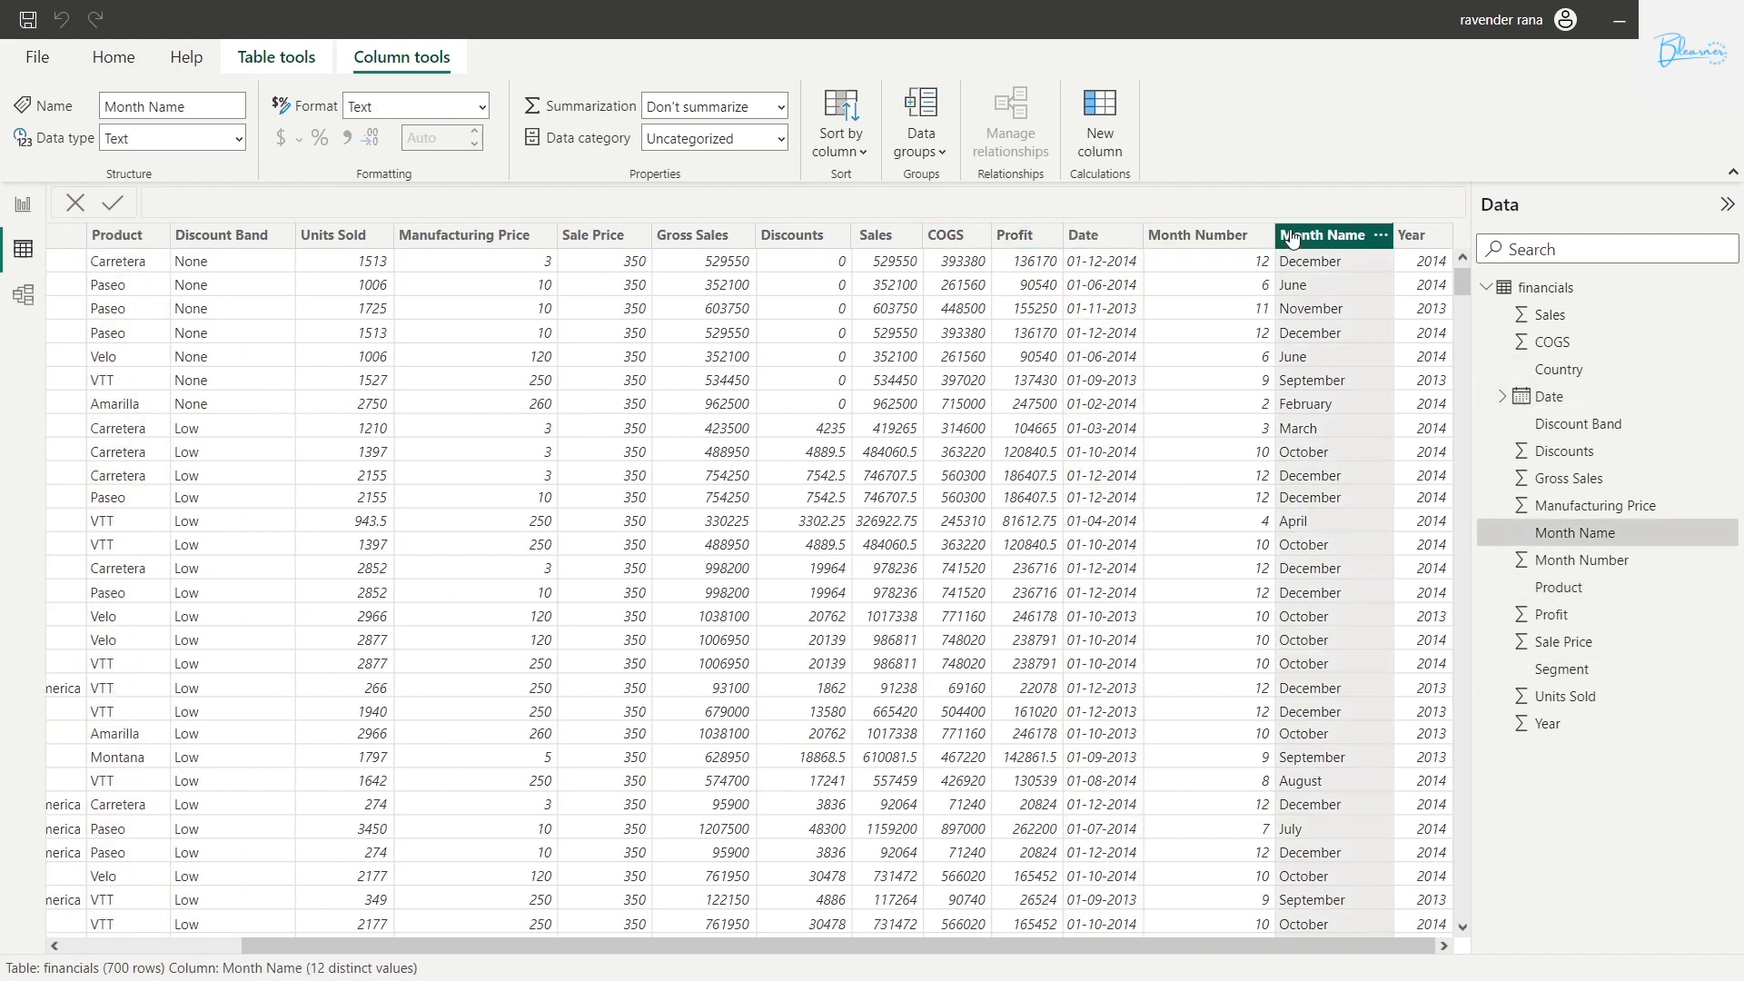
pyautogui.click(1084, 238)
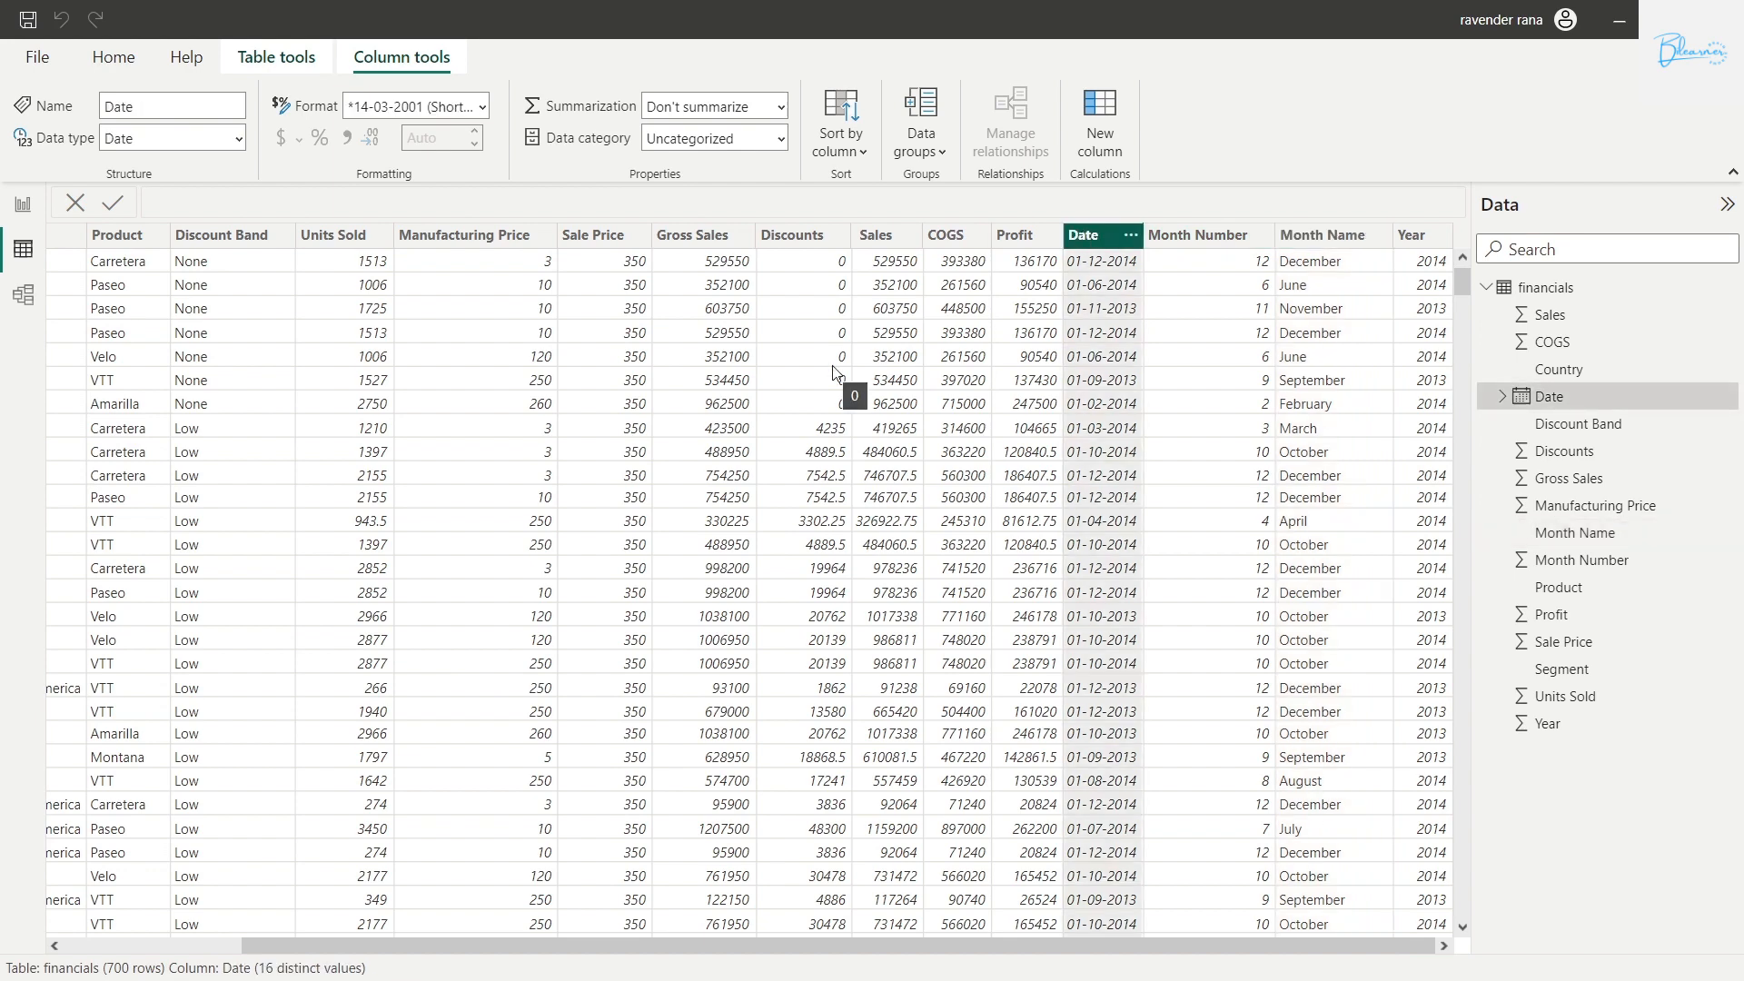
pyautogui.hscroll(-2, 836, 376)
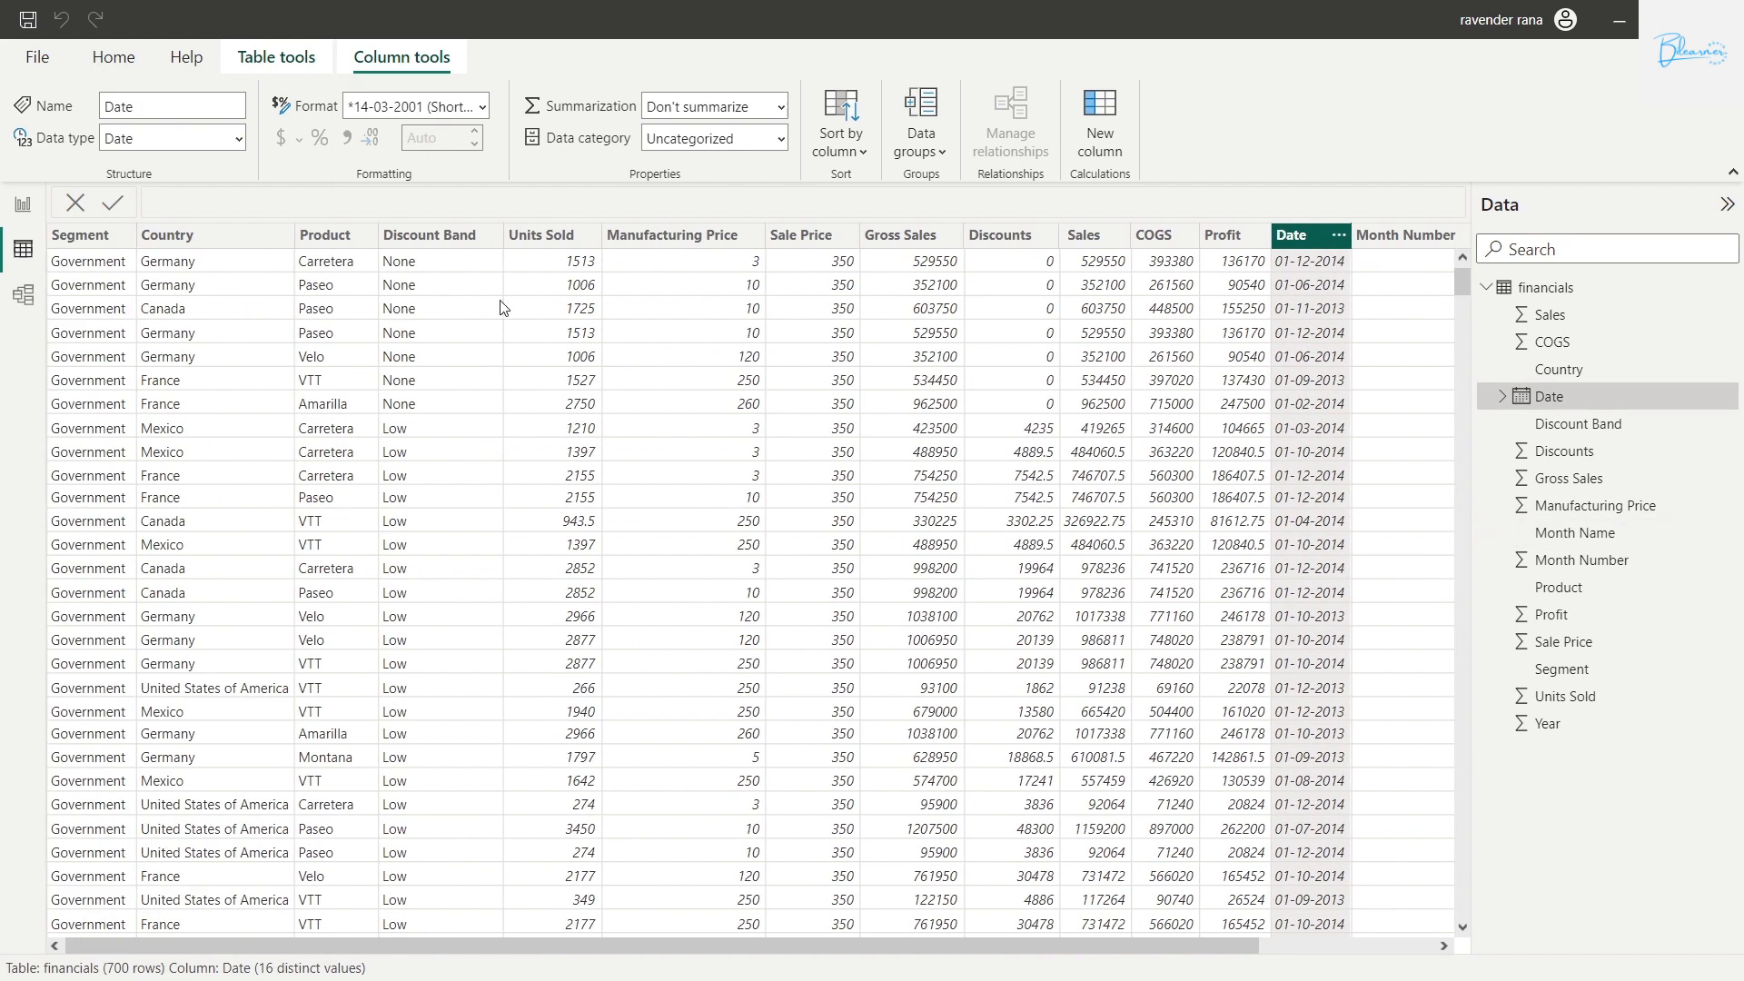
pyautogui.click(89, 238)
pyautogui.click(354, 238)
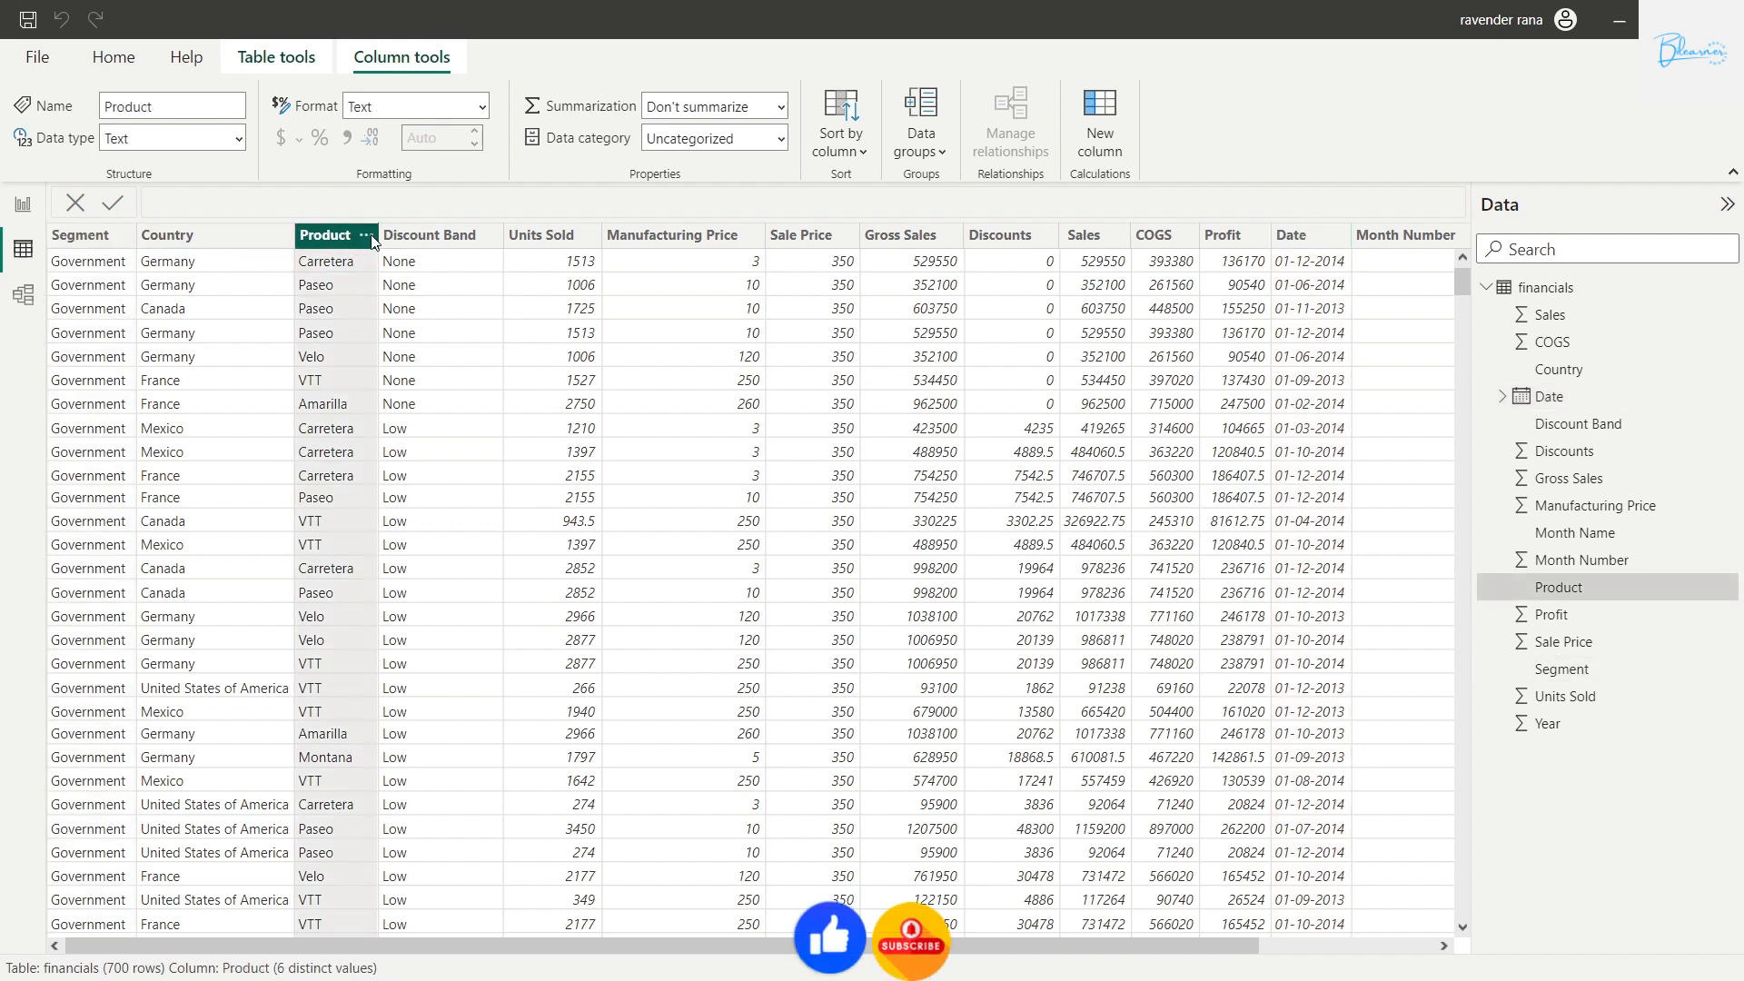
pyautogui.click(366, 237)
pyautogui.click(199, 238)
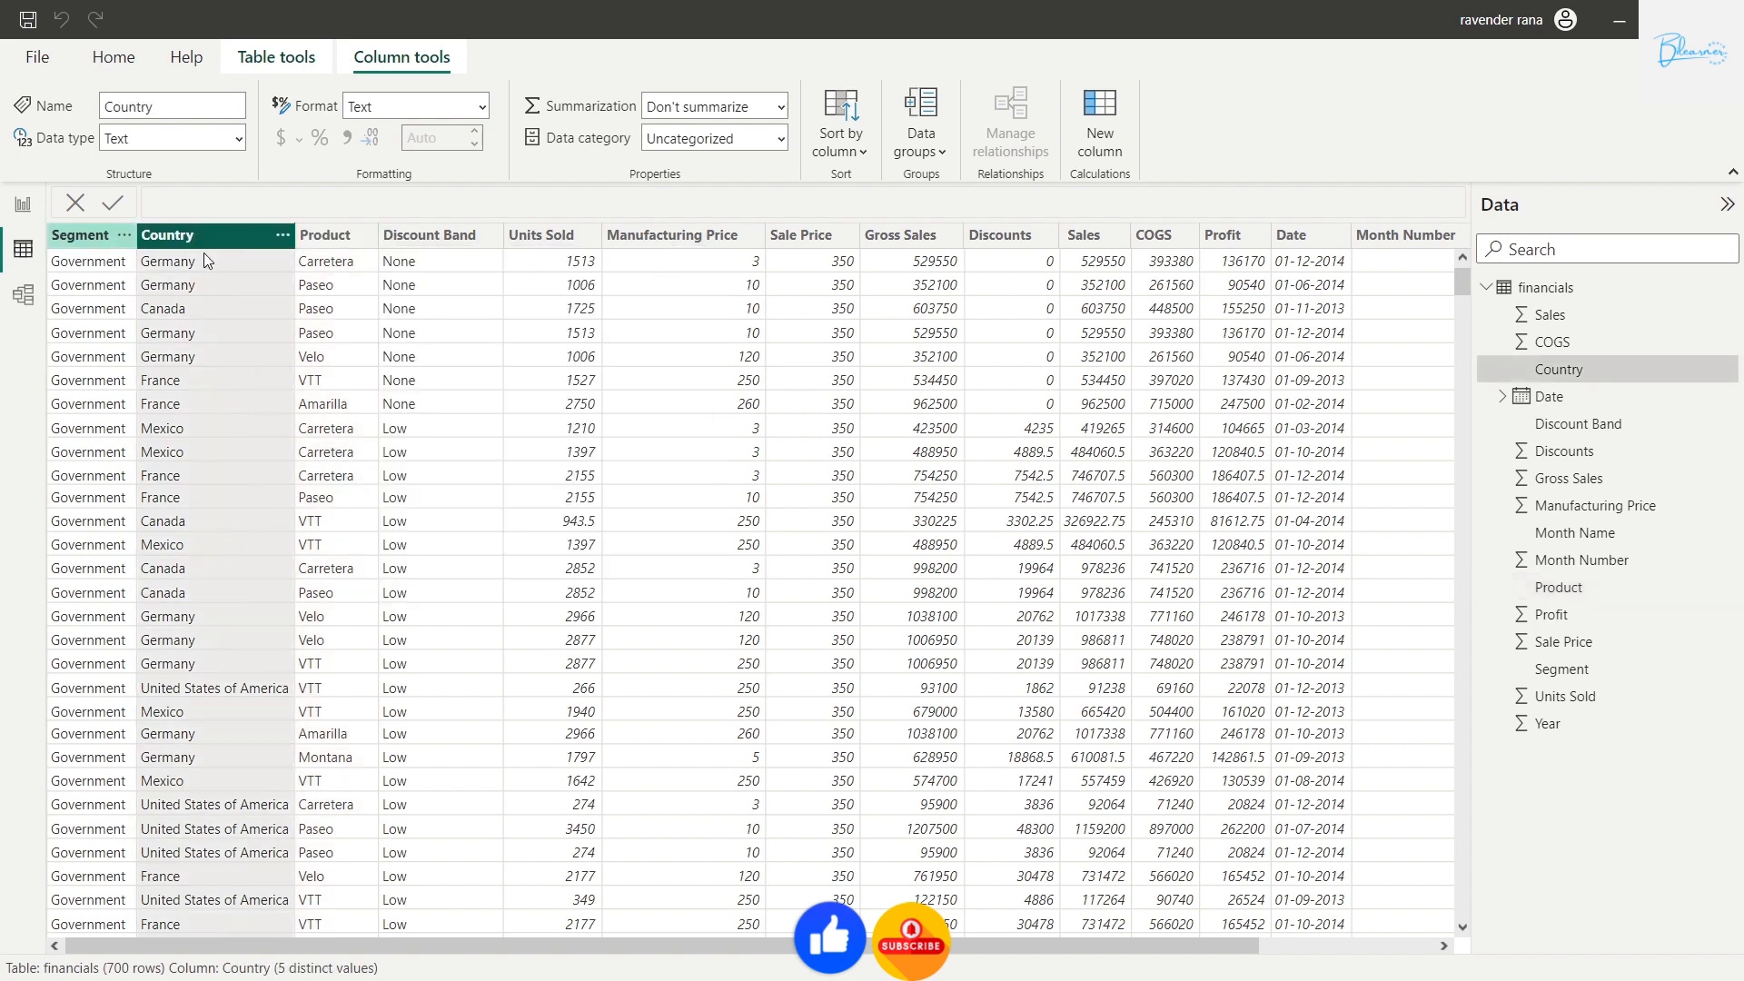
# - Return to the report view and create the measure Total Sales = SUM( financials[ Sales] ) in the financials table
pyautogui.click(24, 206)
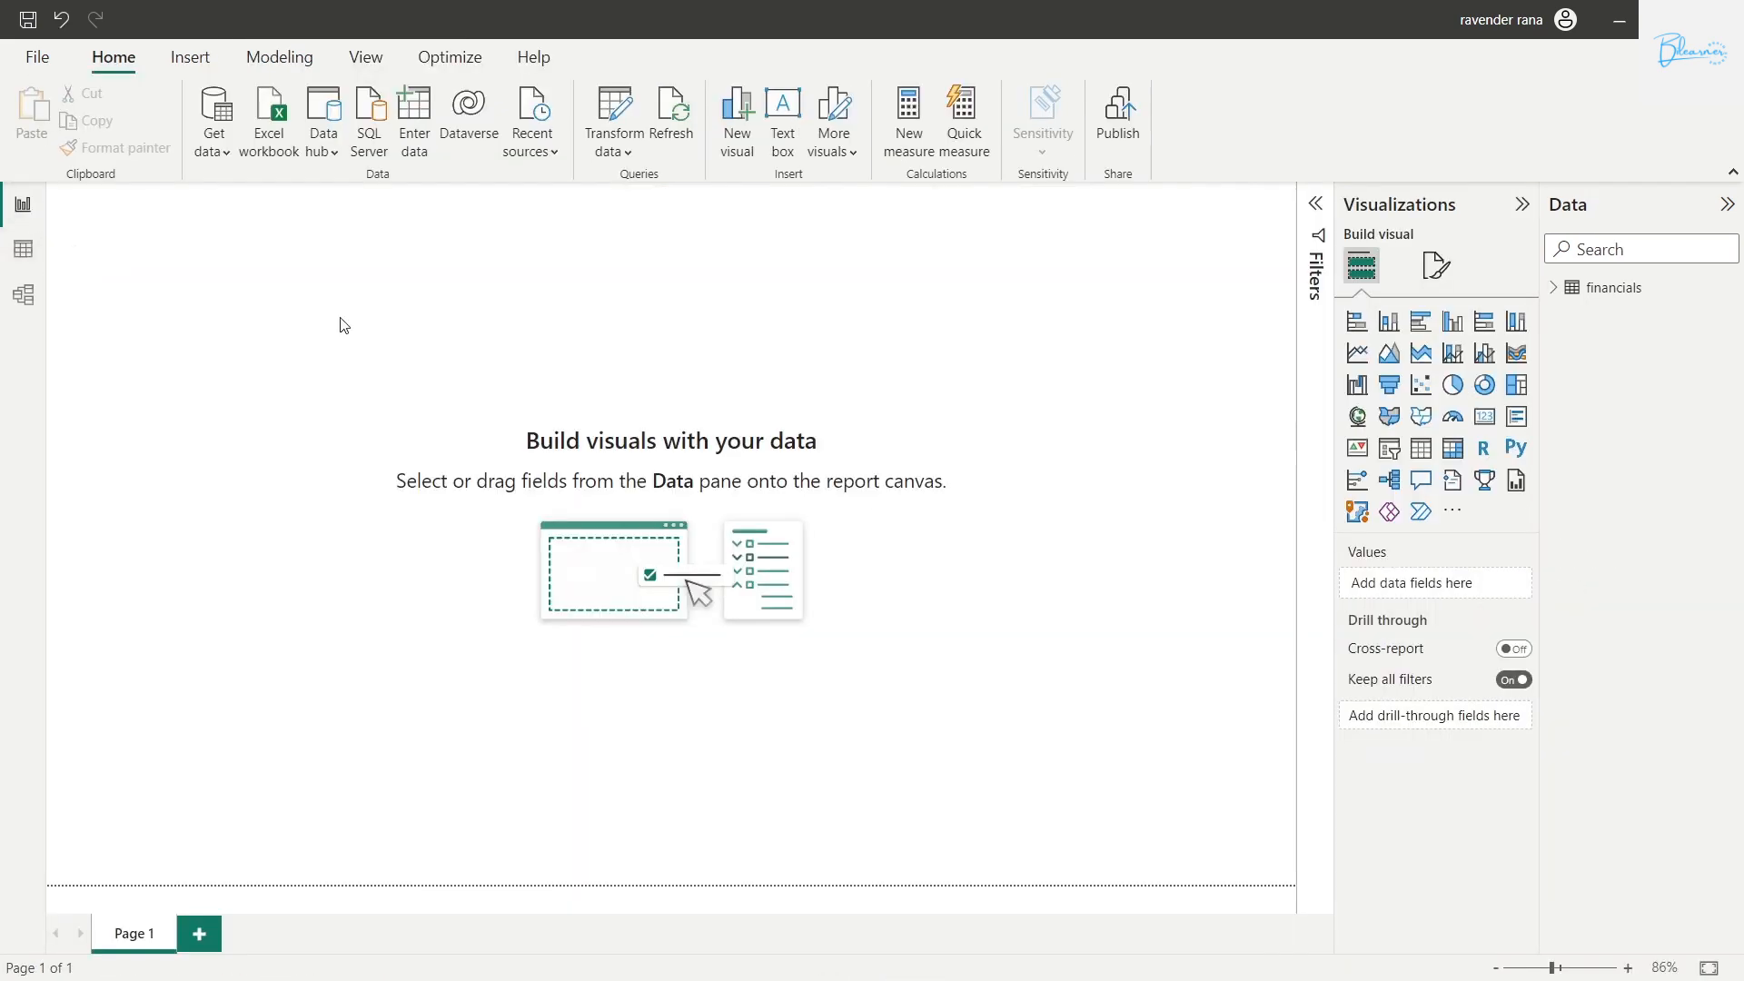
pyautogui.click(1553, 288)
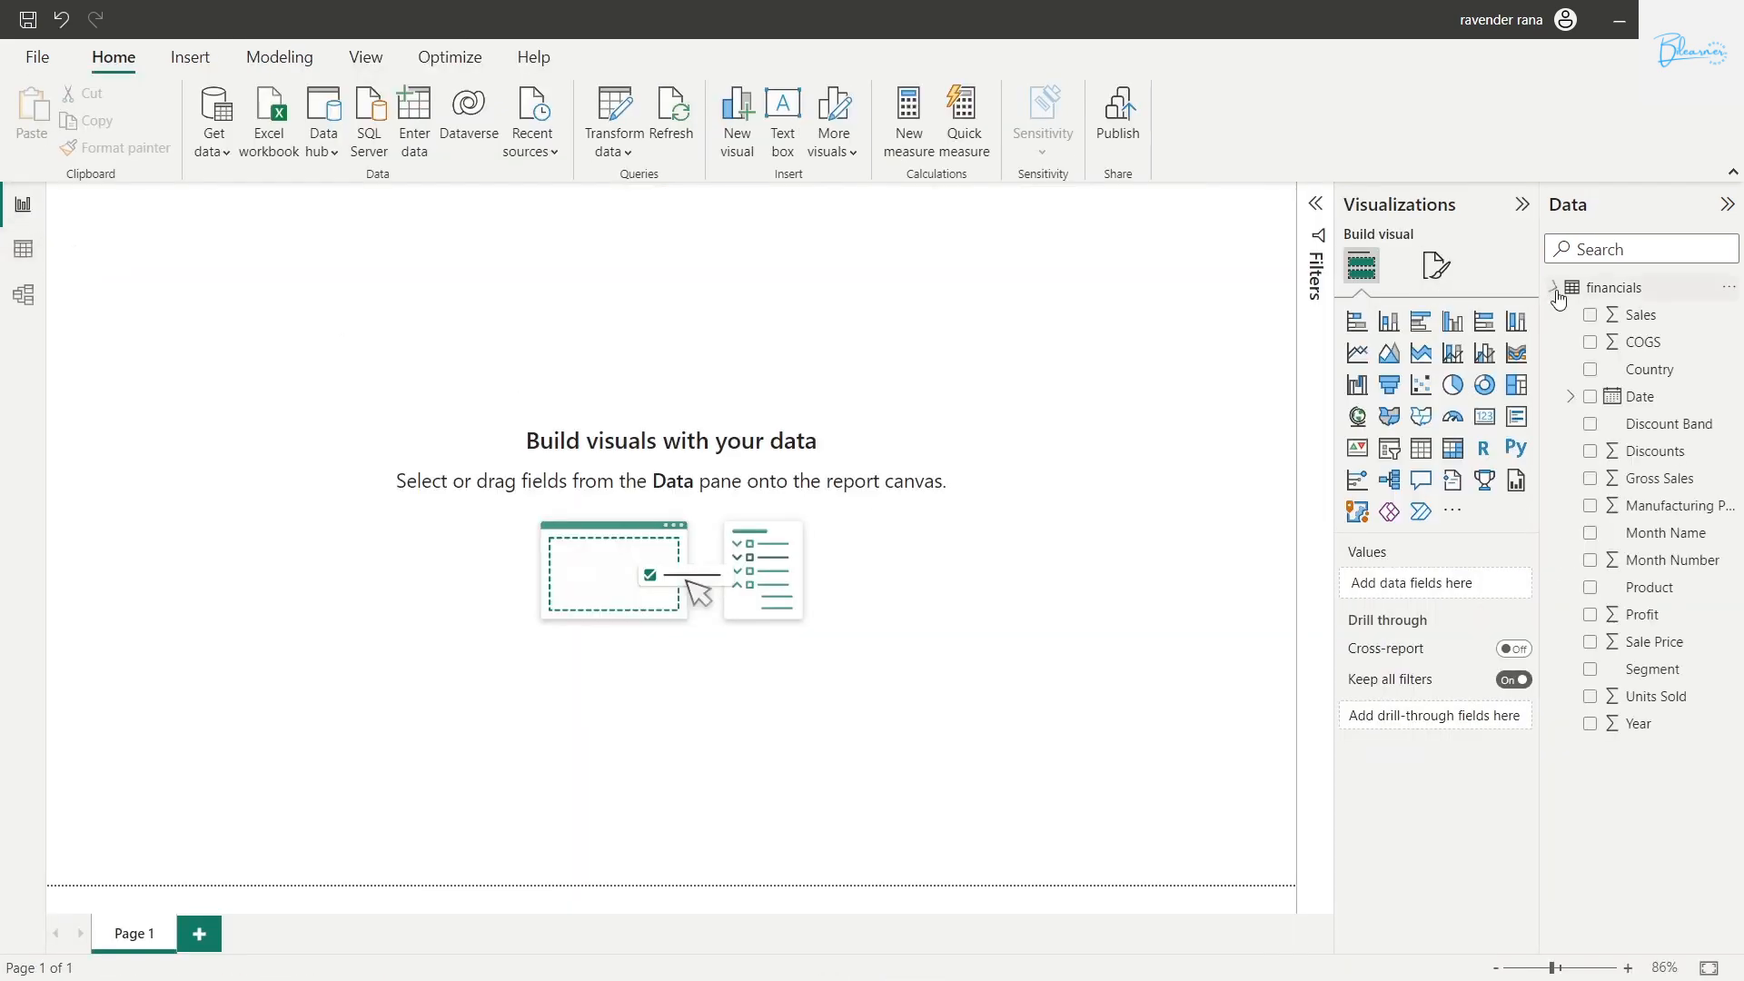
pyautogui.click(1639, 322)
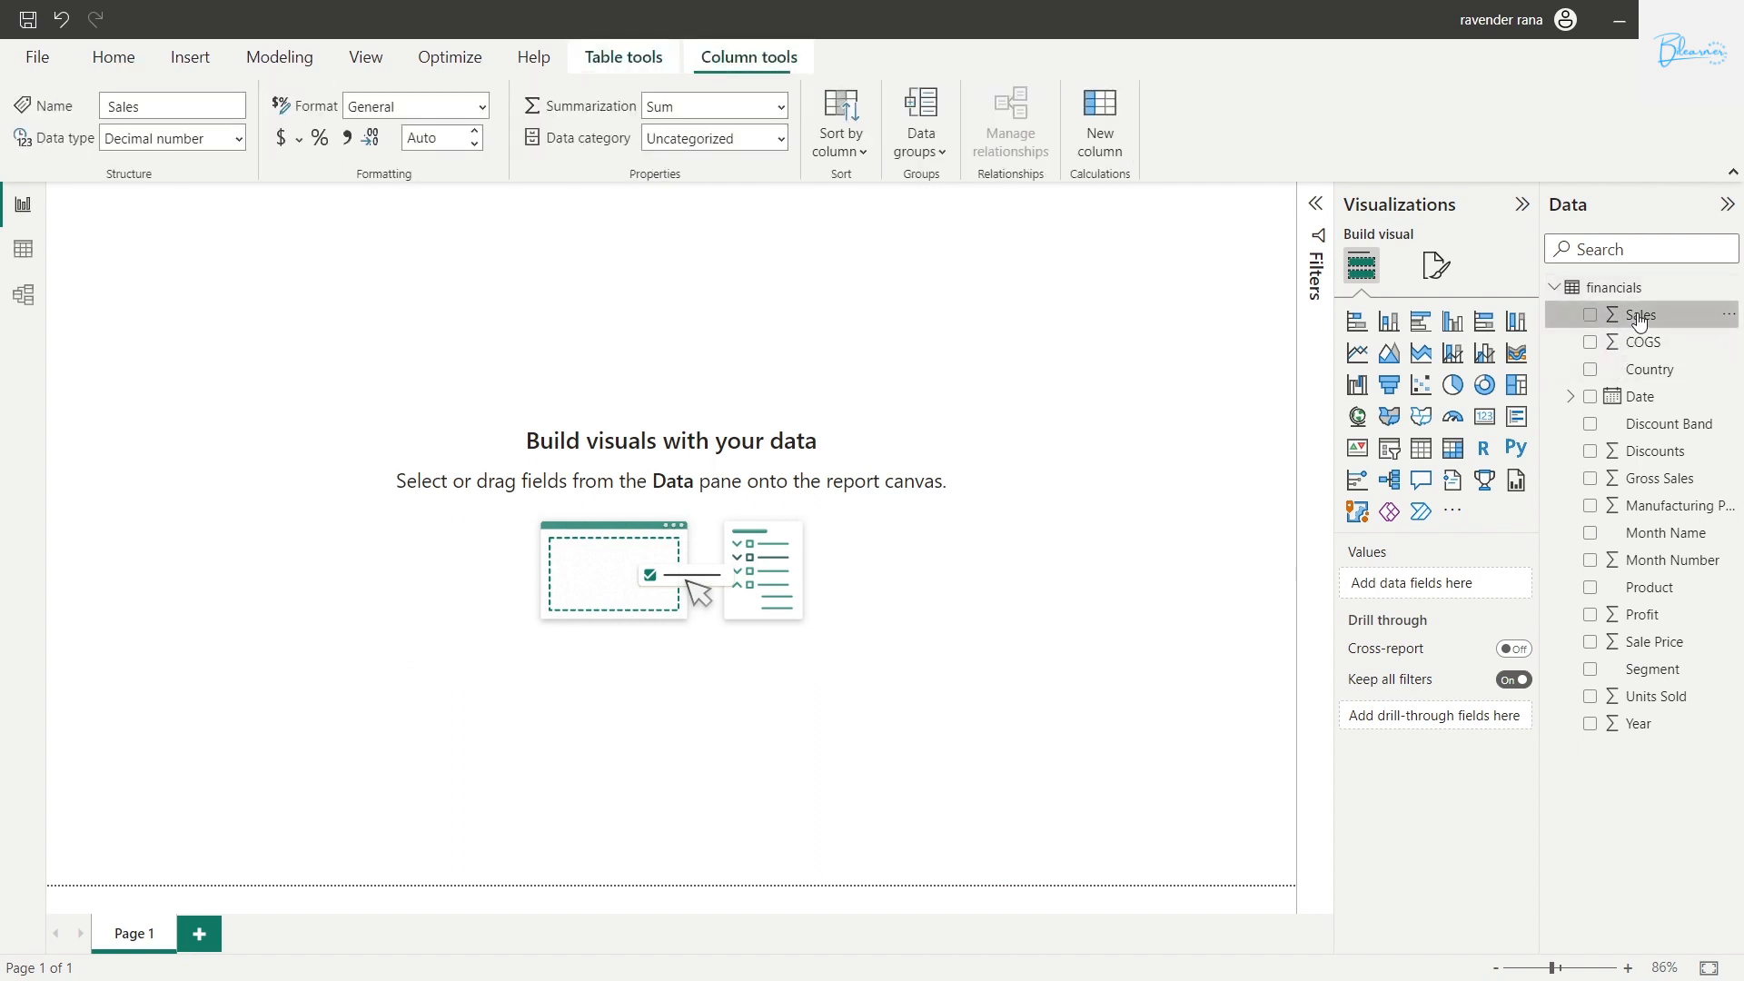
pyautogui.click(1731, 317)
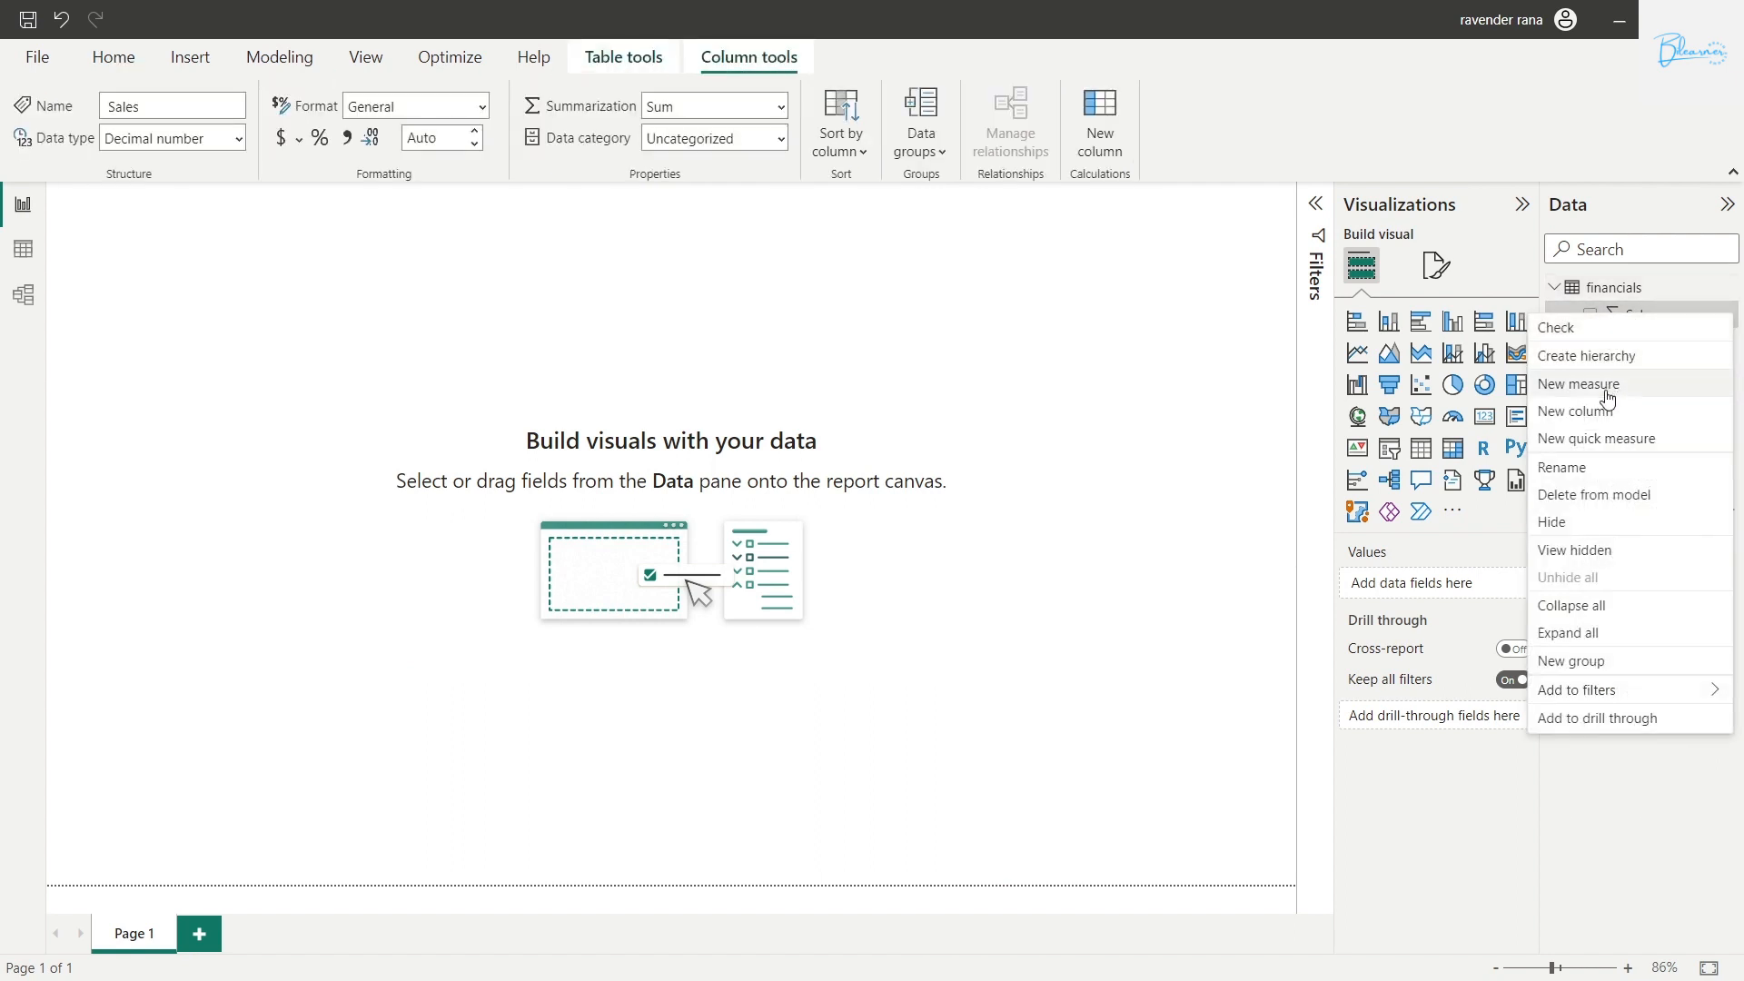
pyautogui.click(1577, 385)
pyautogui.write('Tot')
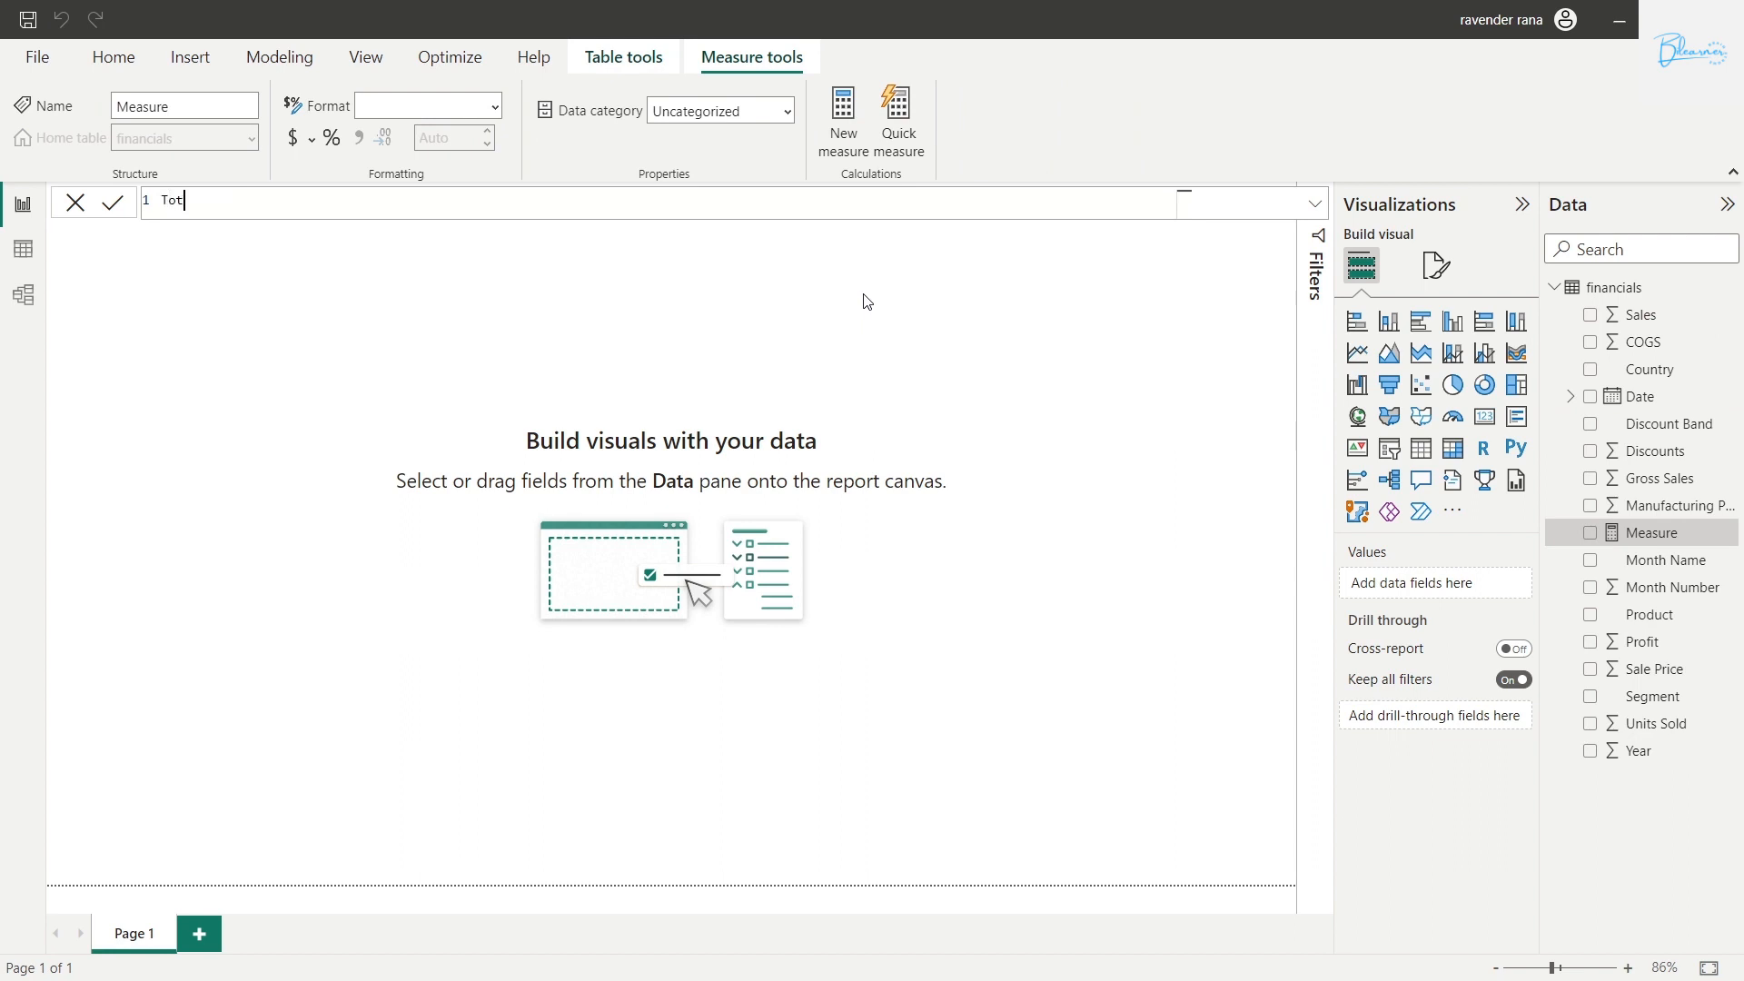
pyautogui.write('al Sales = S')
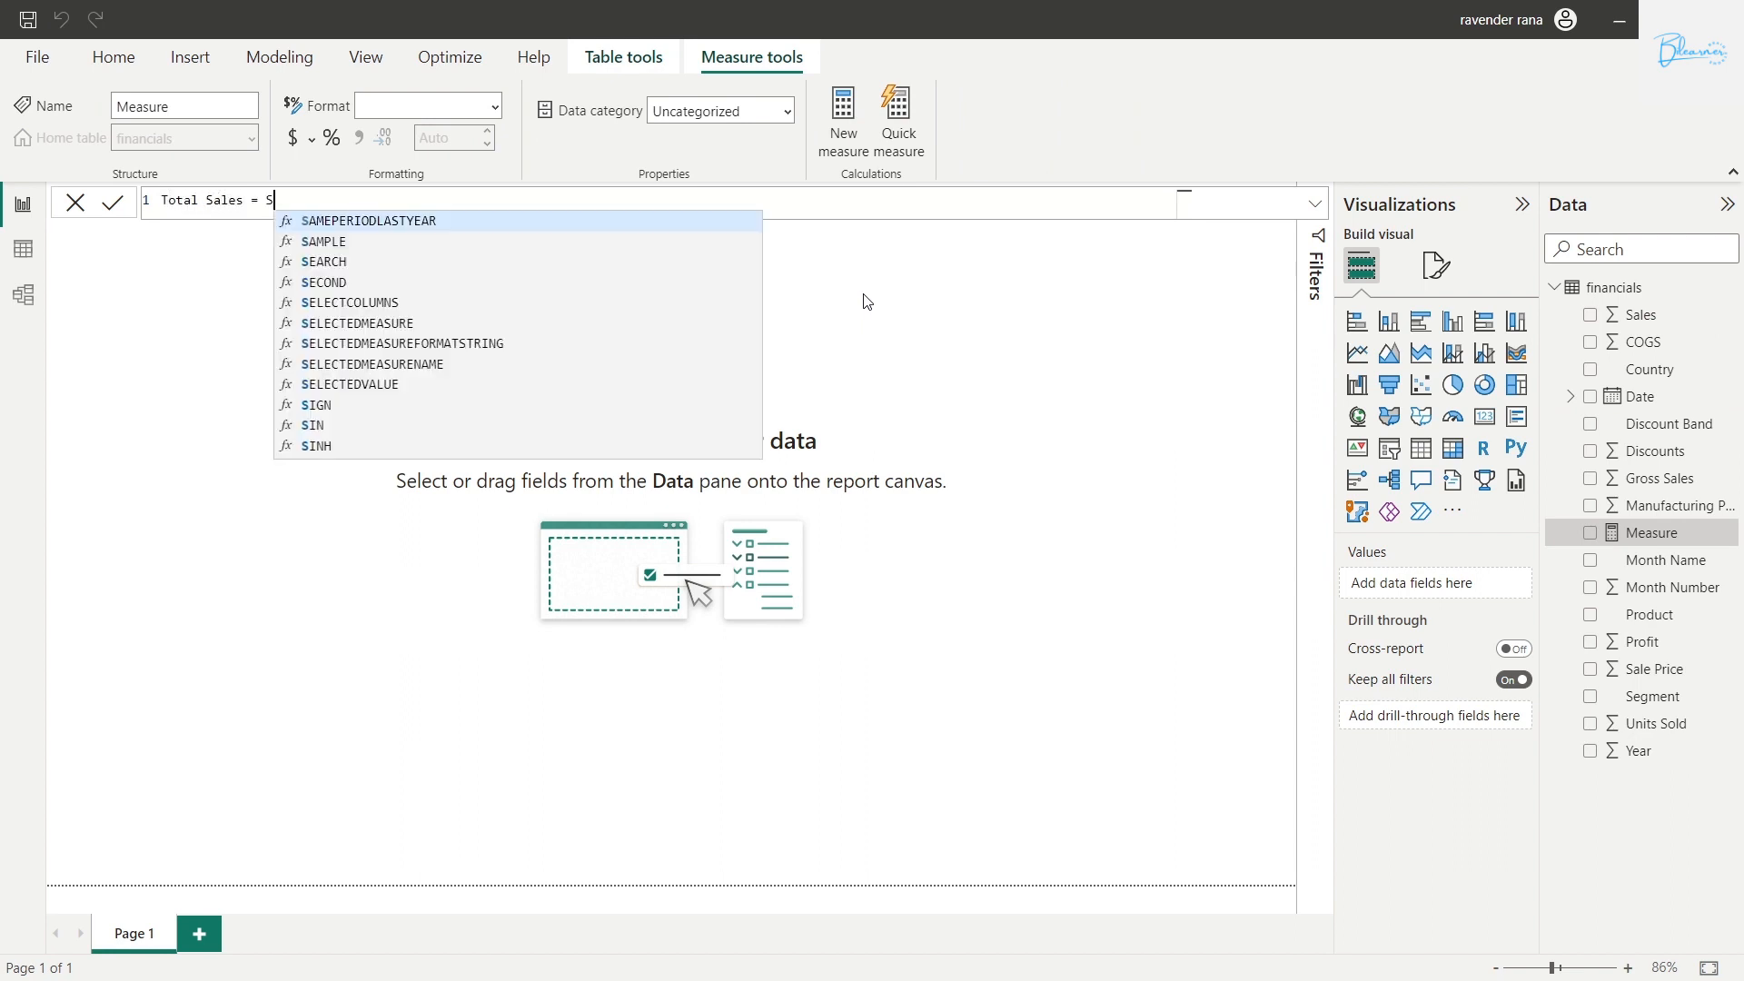
pyautogui.write('UM( sal')
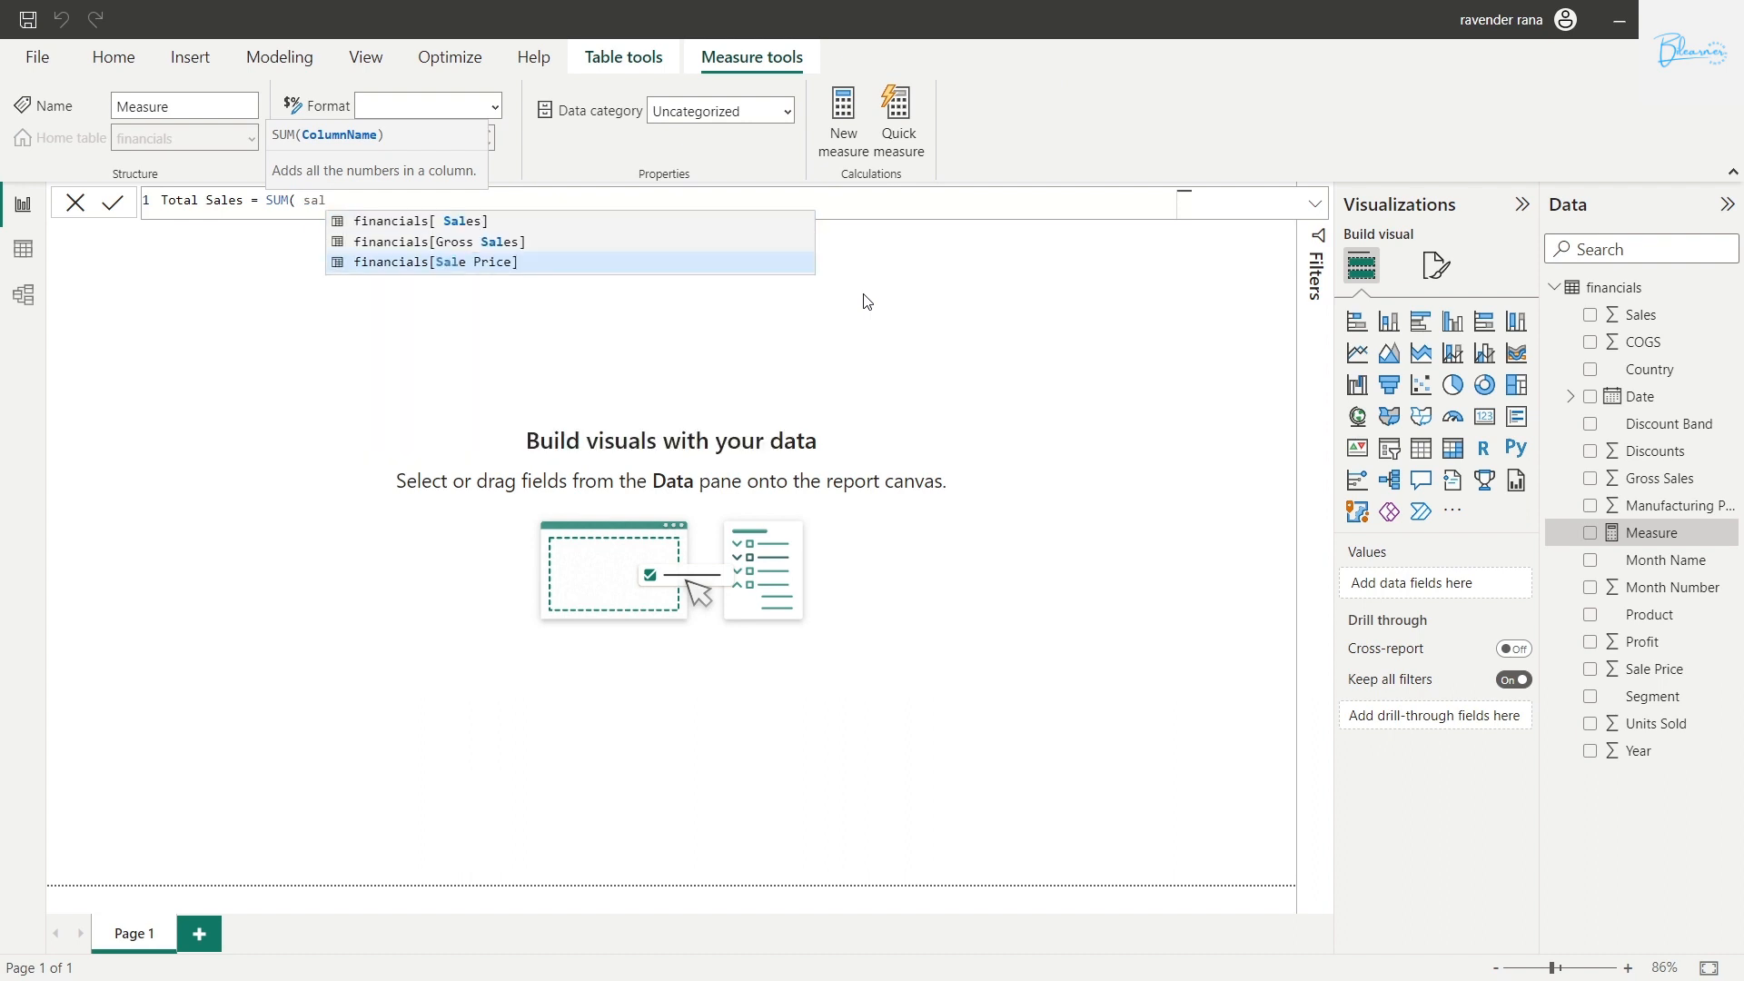
pyautogui.press('Up')
pyautogui.press('Up')
pyautogui.press('Tab')
pyautogui.write(')')
pyautogui.press('Return')
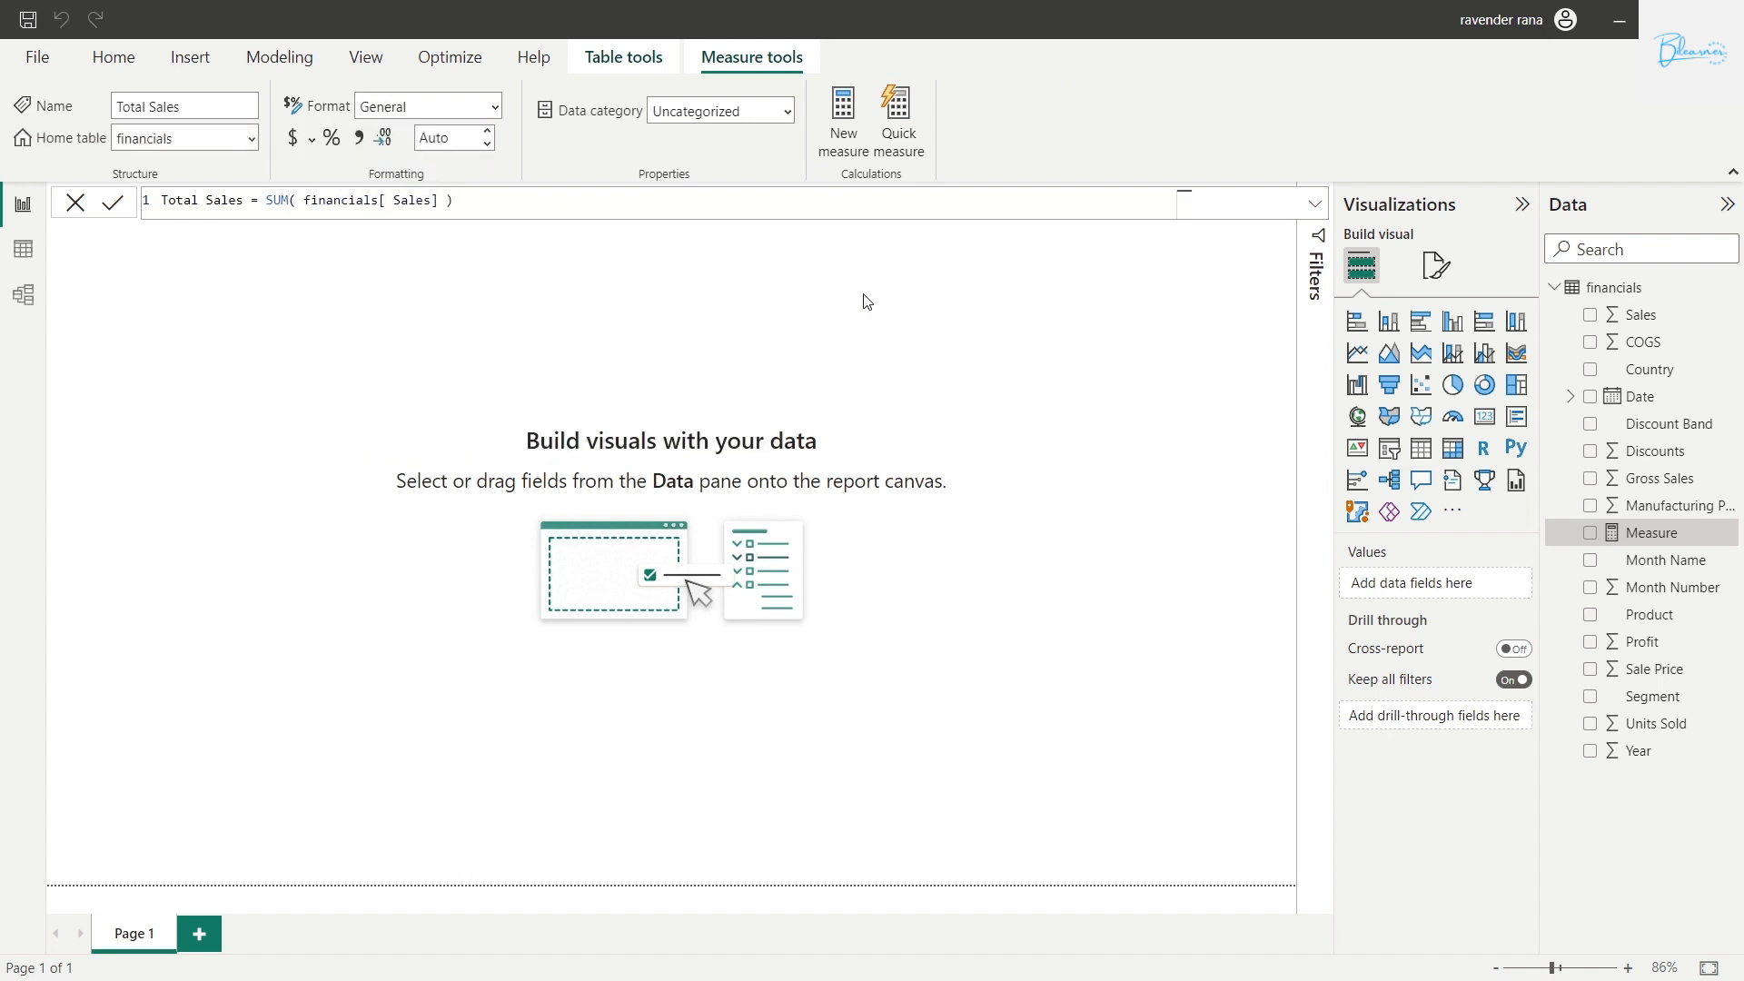
# - Add a table visual to the report page, move it away from the page corner and enlarge it
pyautogui.click(1420, 448)
pyautogui.moveTo(183, 326); pyautogui.dragTo(341, 468)
pyautogui.moveTo(482, 598); pyautogui.dragTo(772, 655)
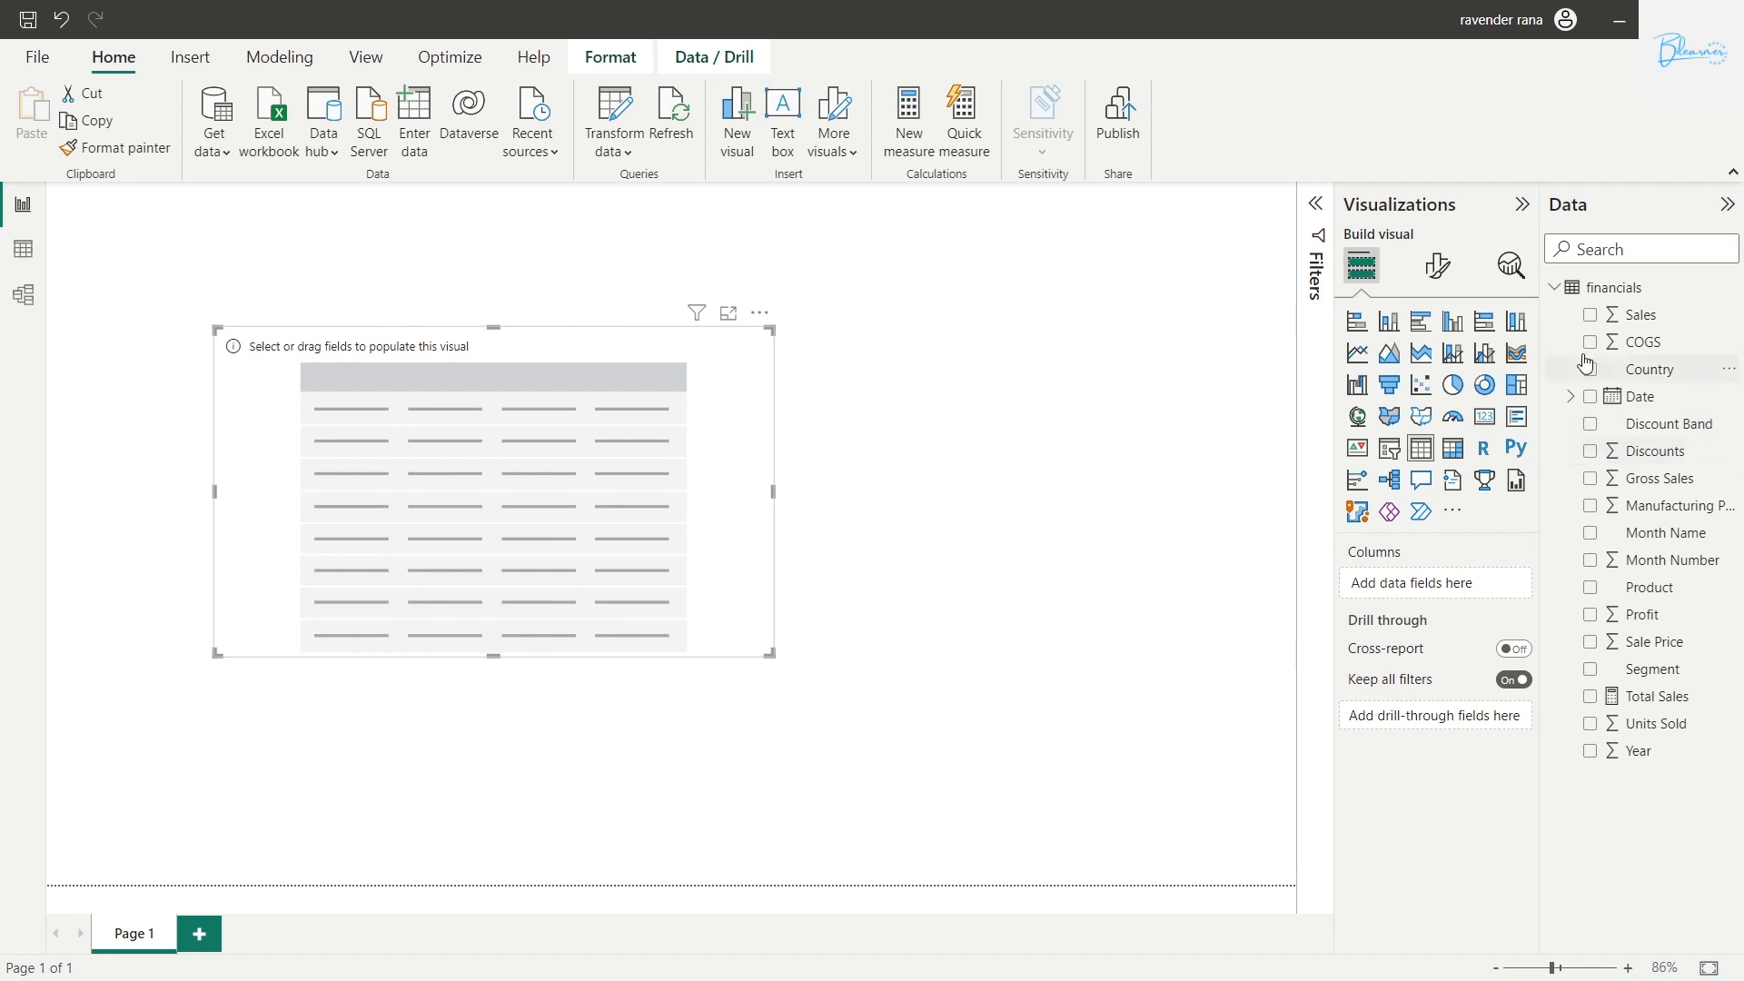
# - Add Product and Total Sales to the table visual, shift it toward the page centre and sort it by Total Sales descending
pyautogui.click(1589, 587)
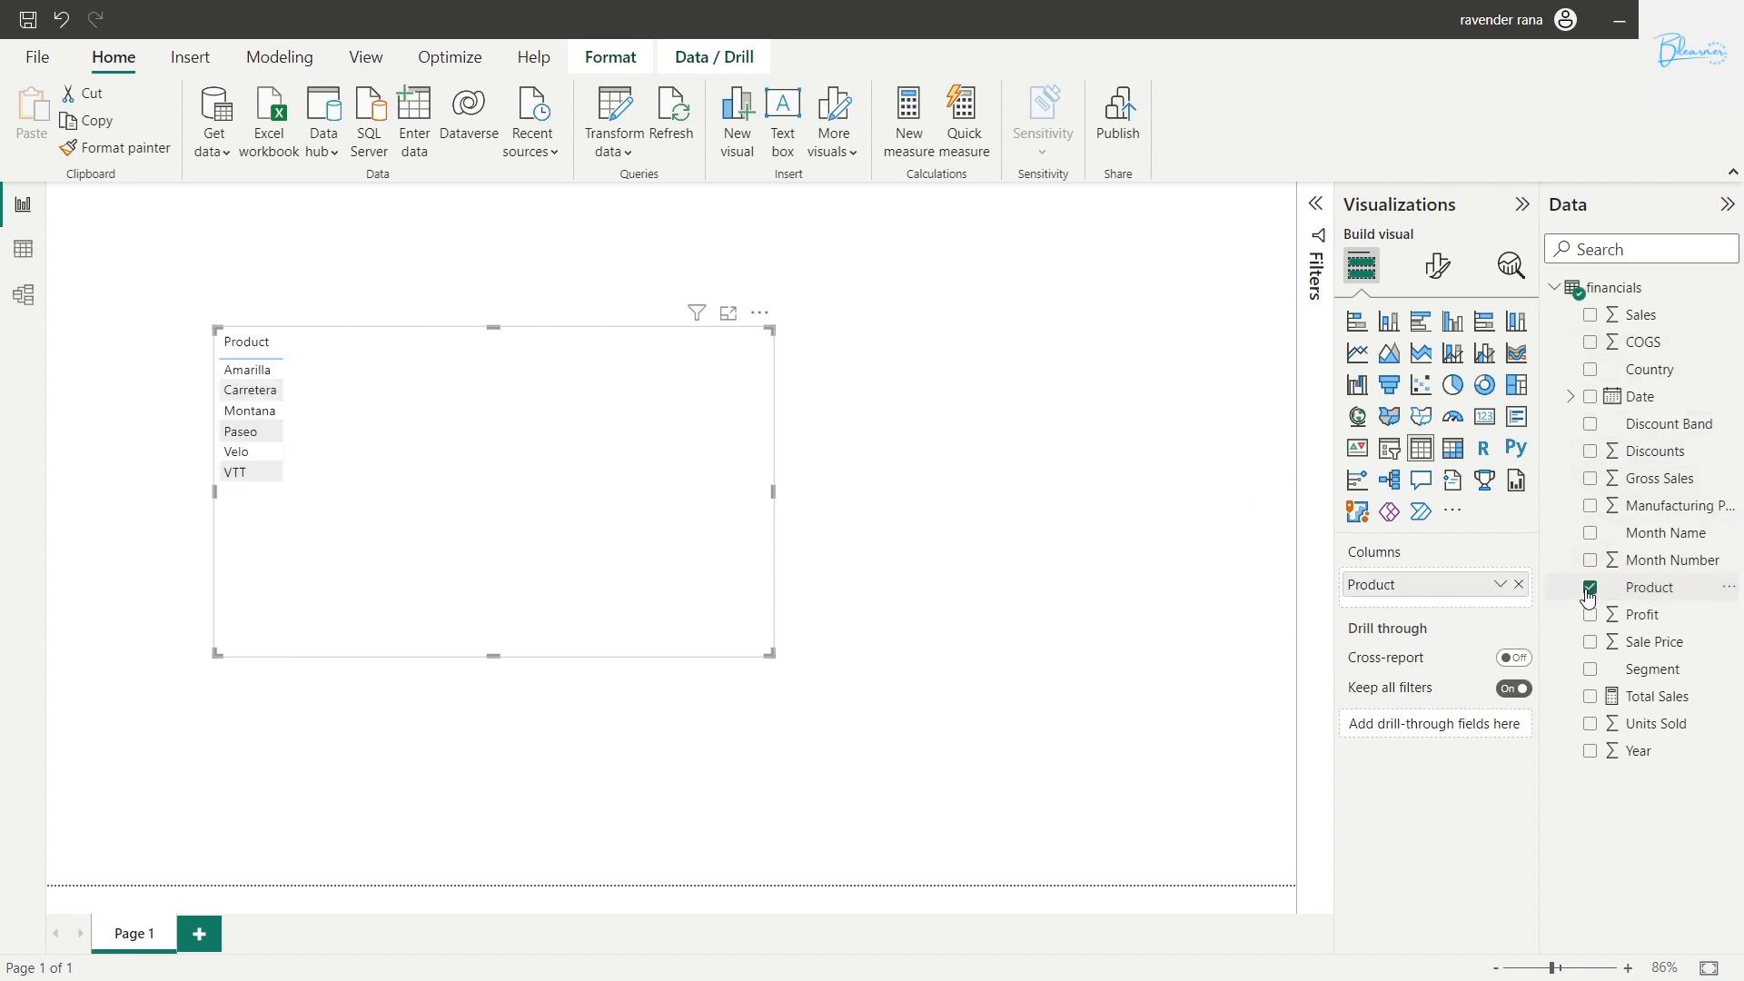
pyautogui.moveTo(1619, 705); pyautogui.dragTo(1435, 610)
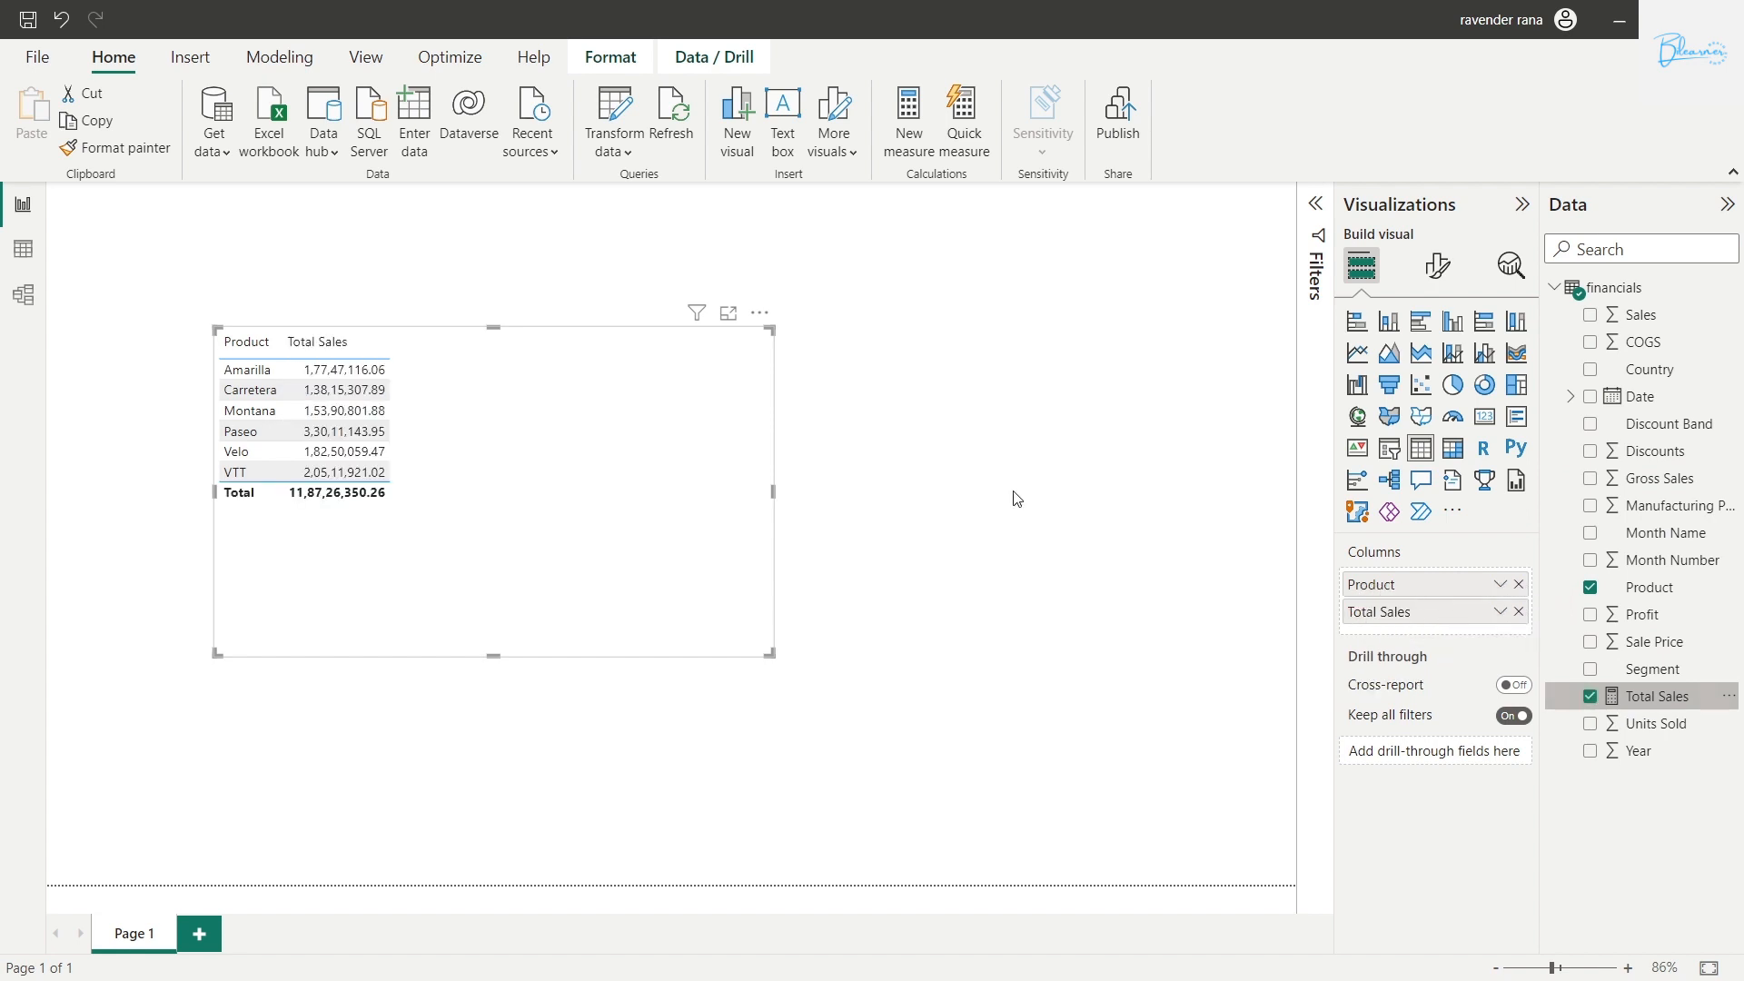
pyautogui.moveTo(586, 429); pyautogui.dragTo(668, 429)
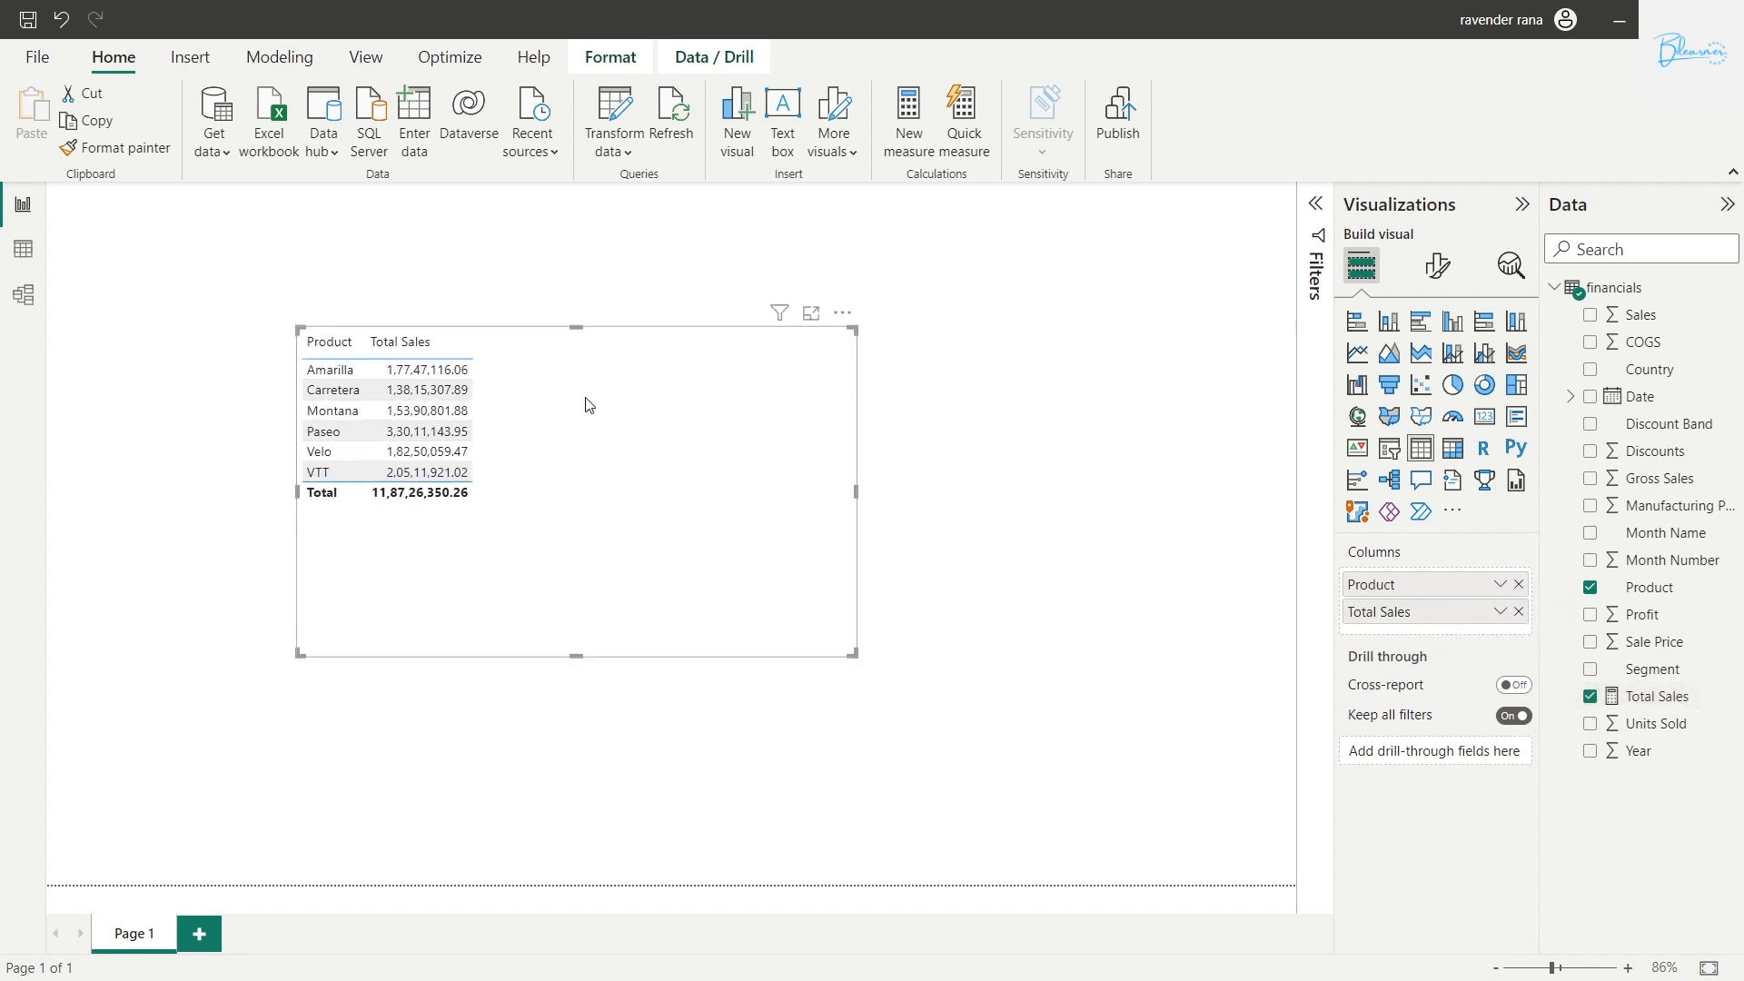
pyautogui.click(378, 354)
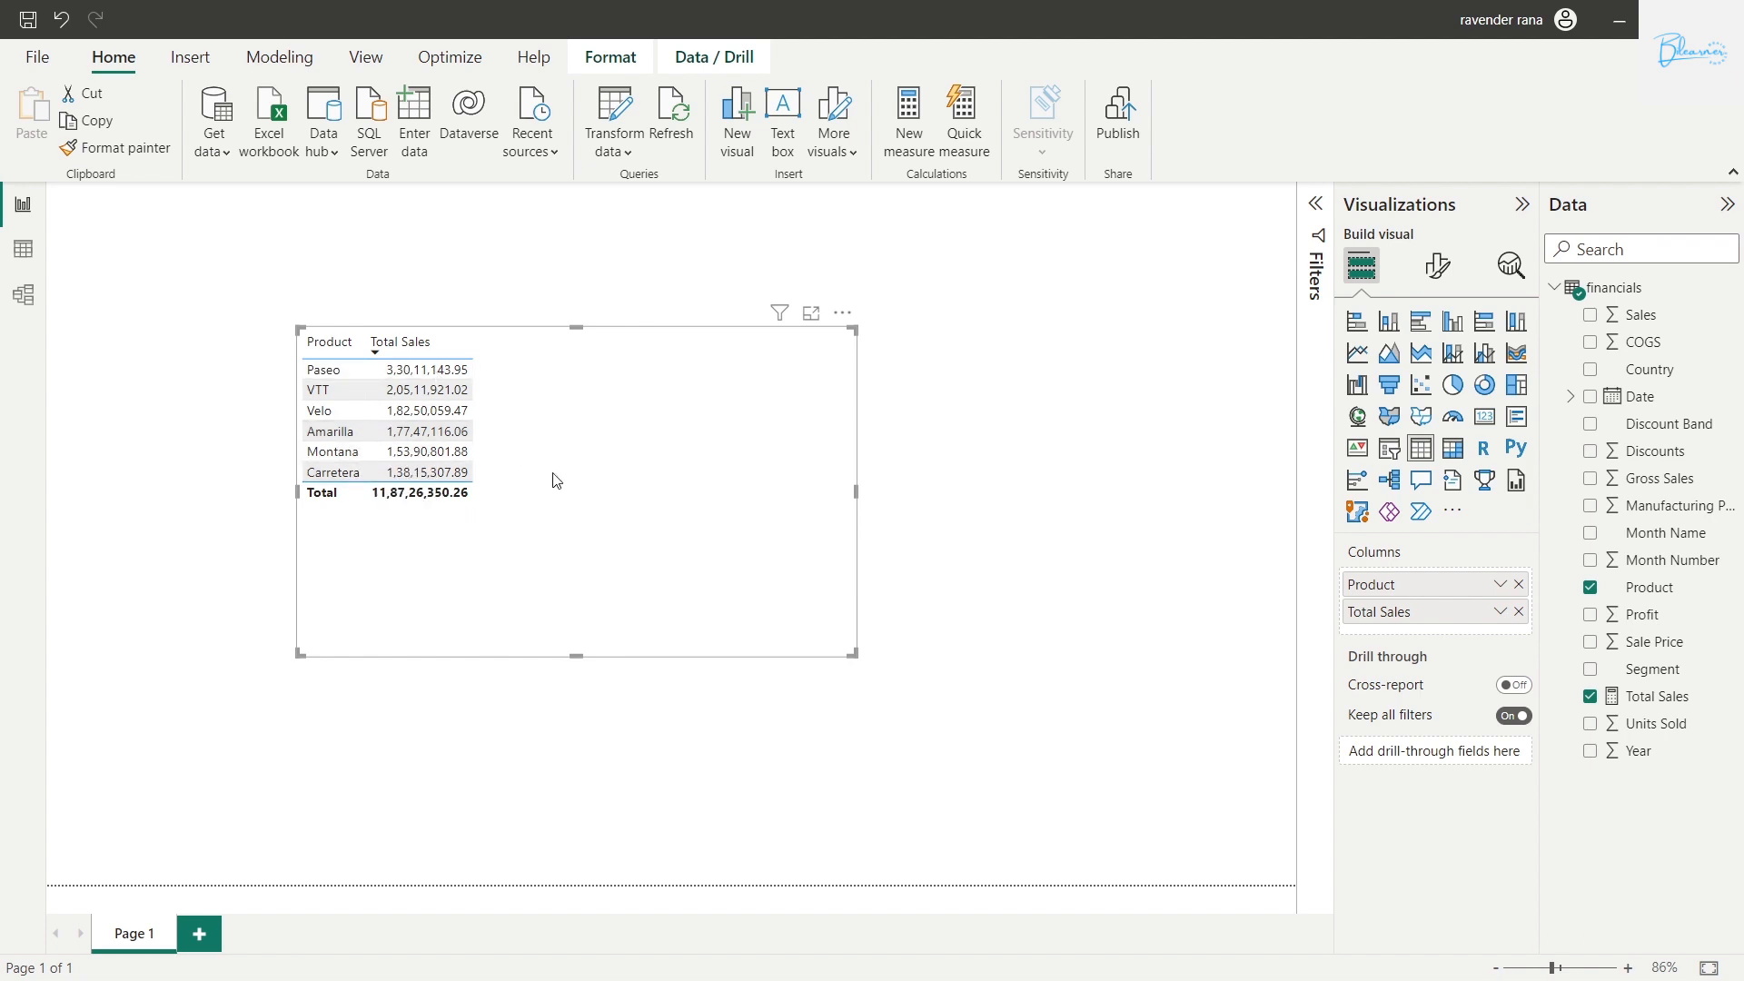
# - Create a new measure named RANK in the financials table and begin its formula with RANK( ALLSELECTED( financials[Product] )
pyautogui.click(1646, 700)
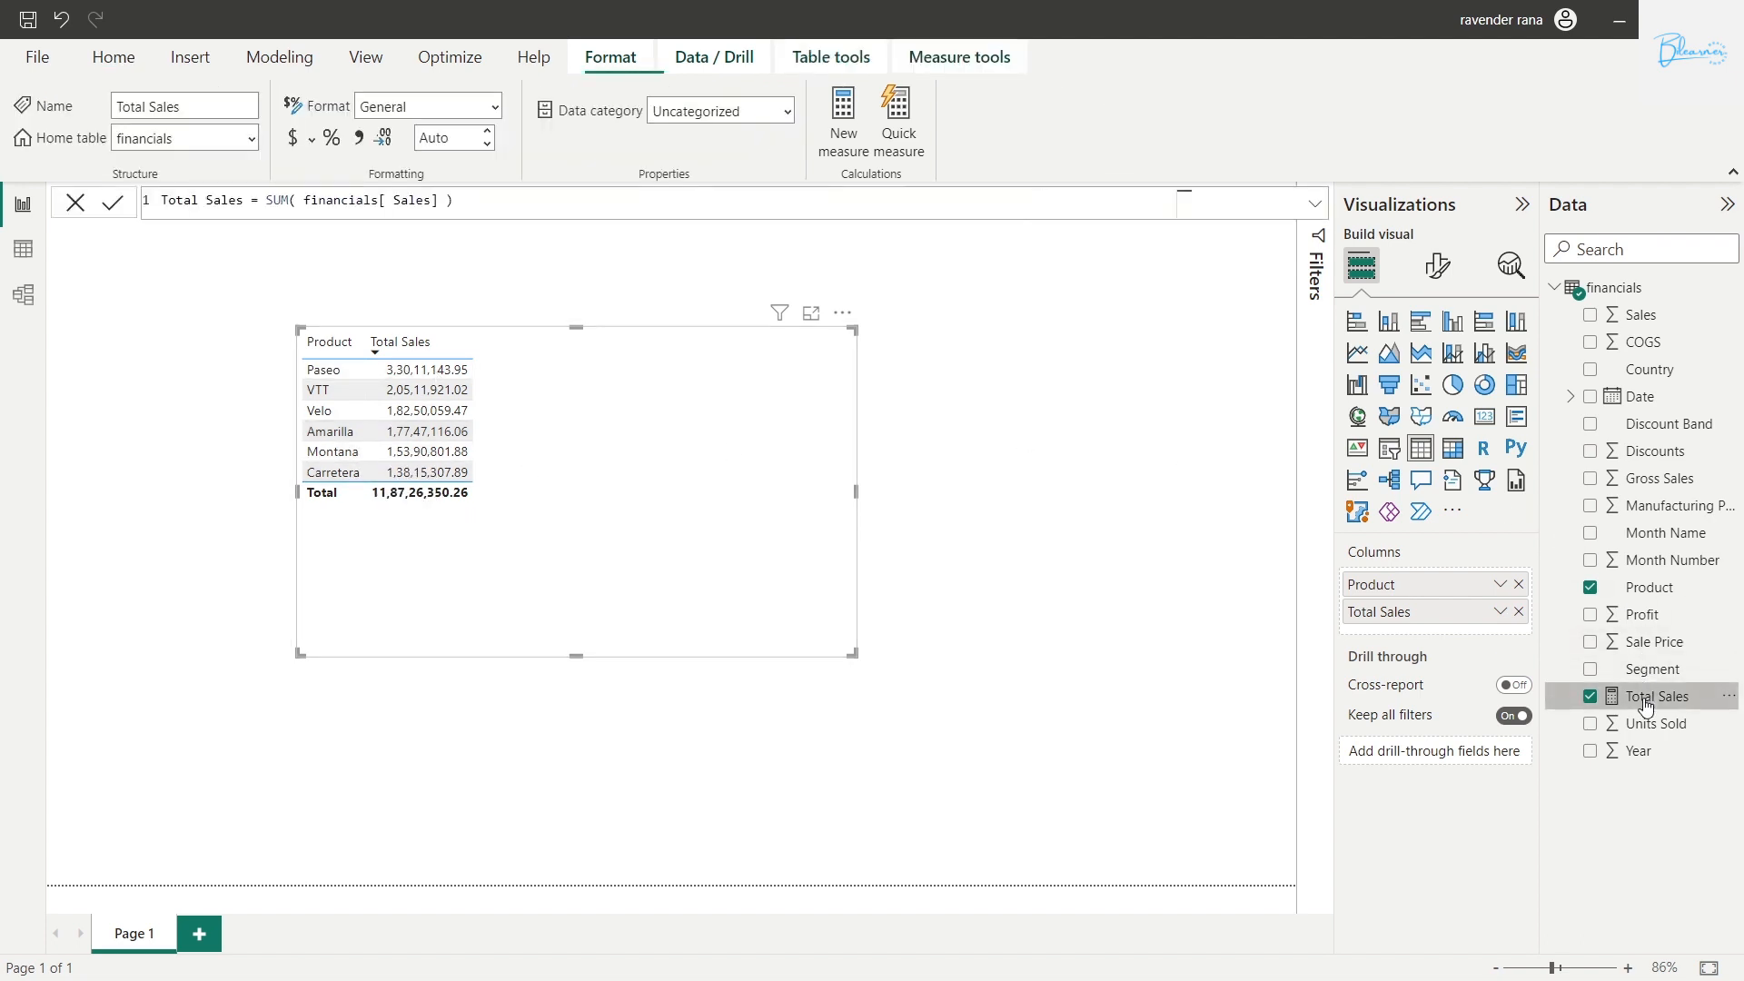
pyautogui.click(847, 134)
pyautogui.write('R')
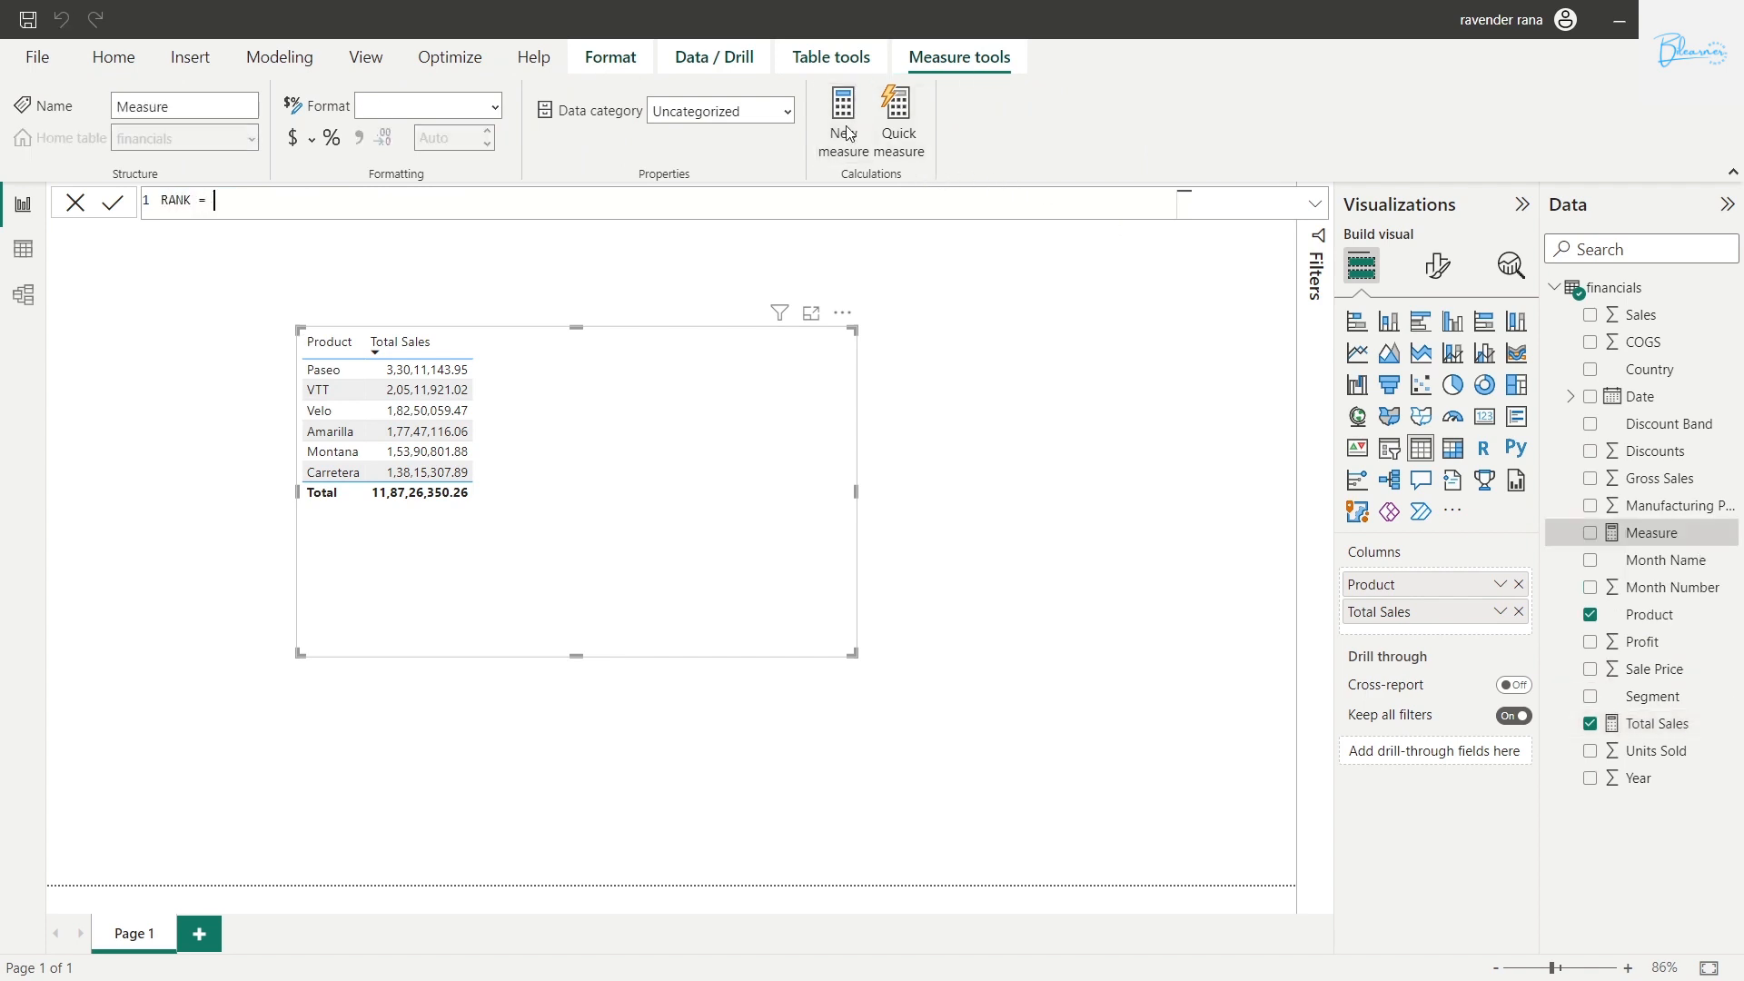
pyautogui.write('ANK =')
pyautogui.hotkey('shift', 'Return')
pyautogui.write('RANK(')
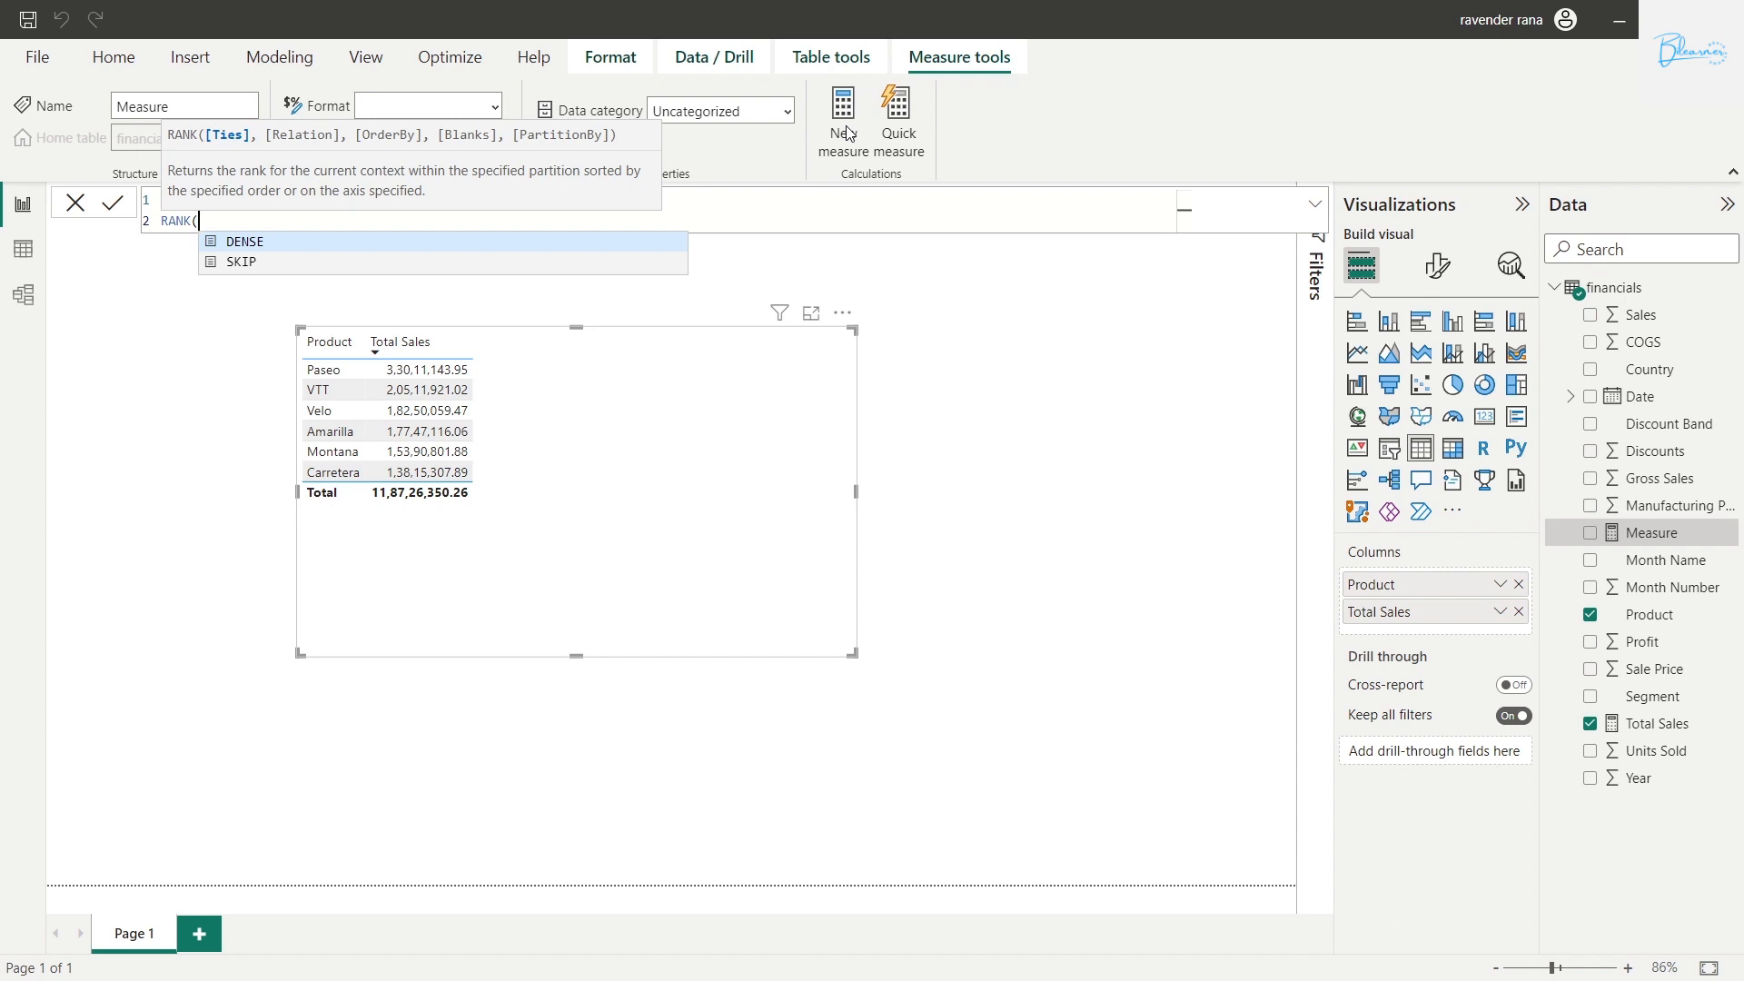
pyautogui.write(',')
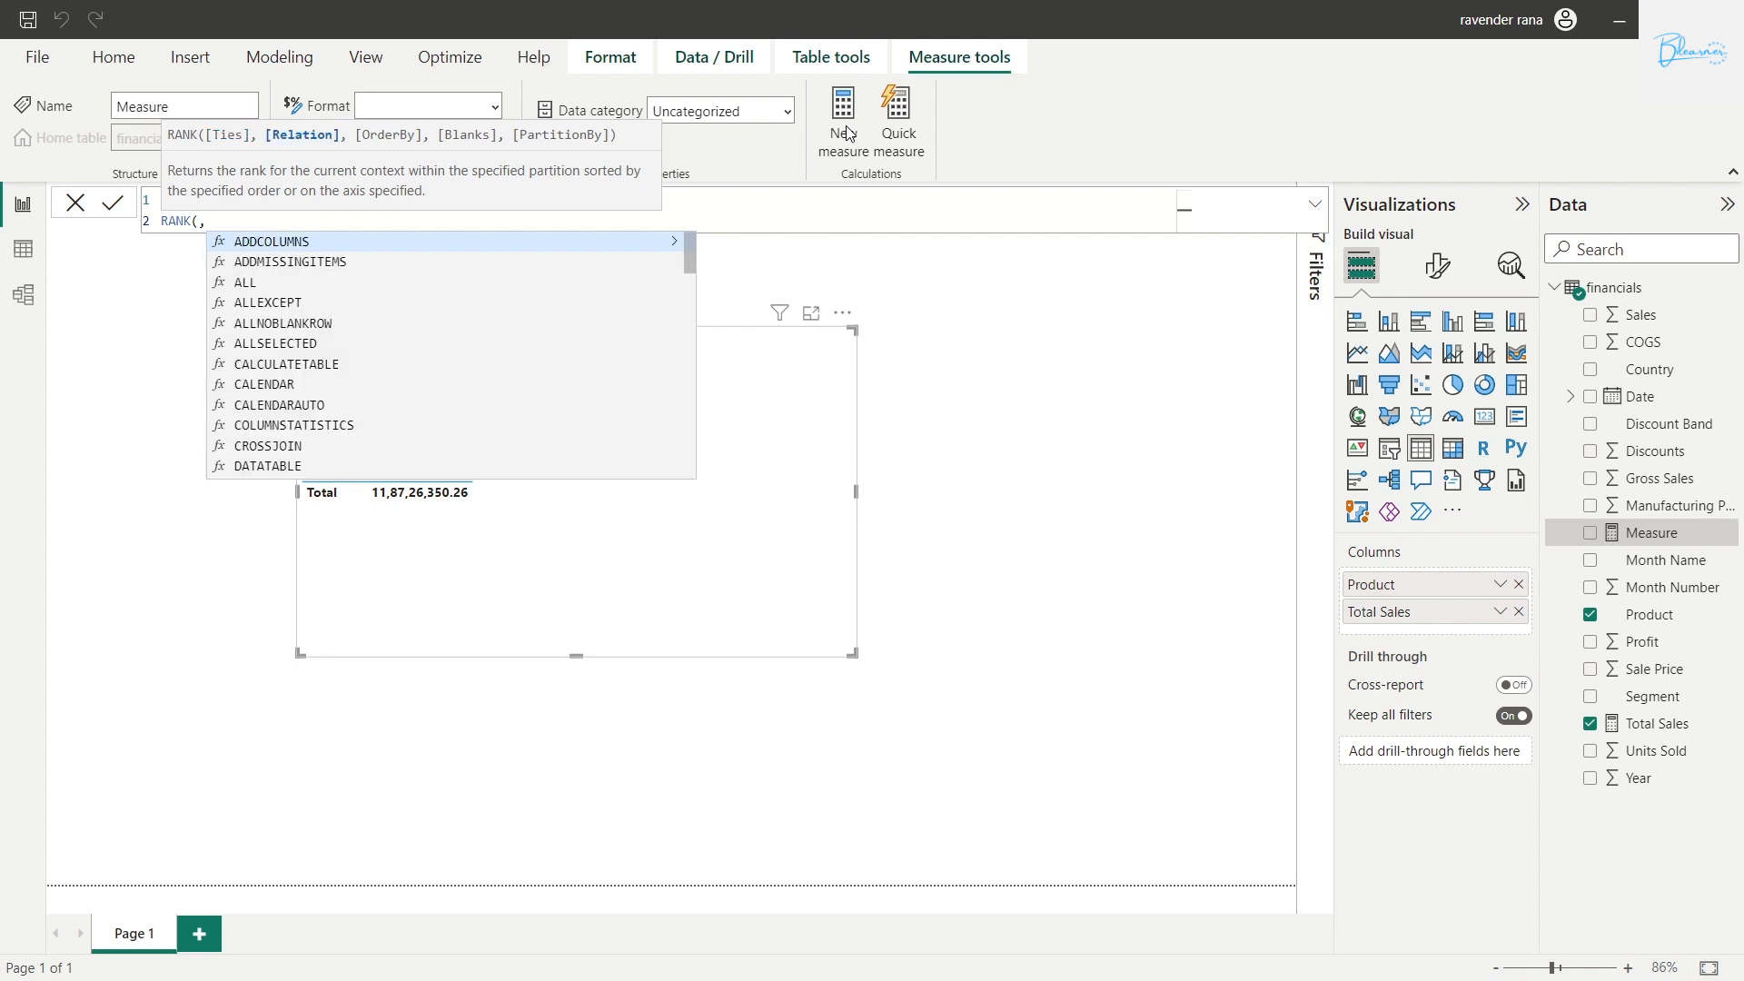
pyautogui.press('BackSpace')
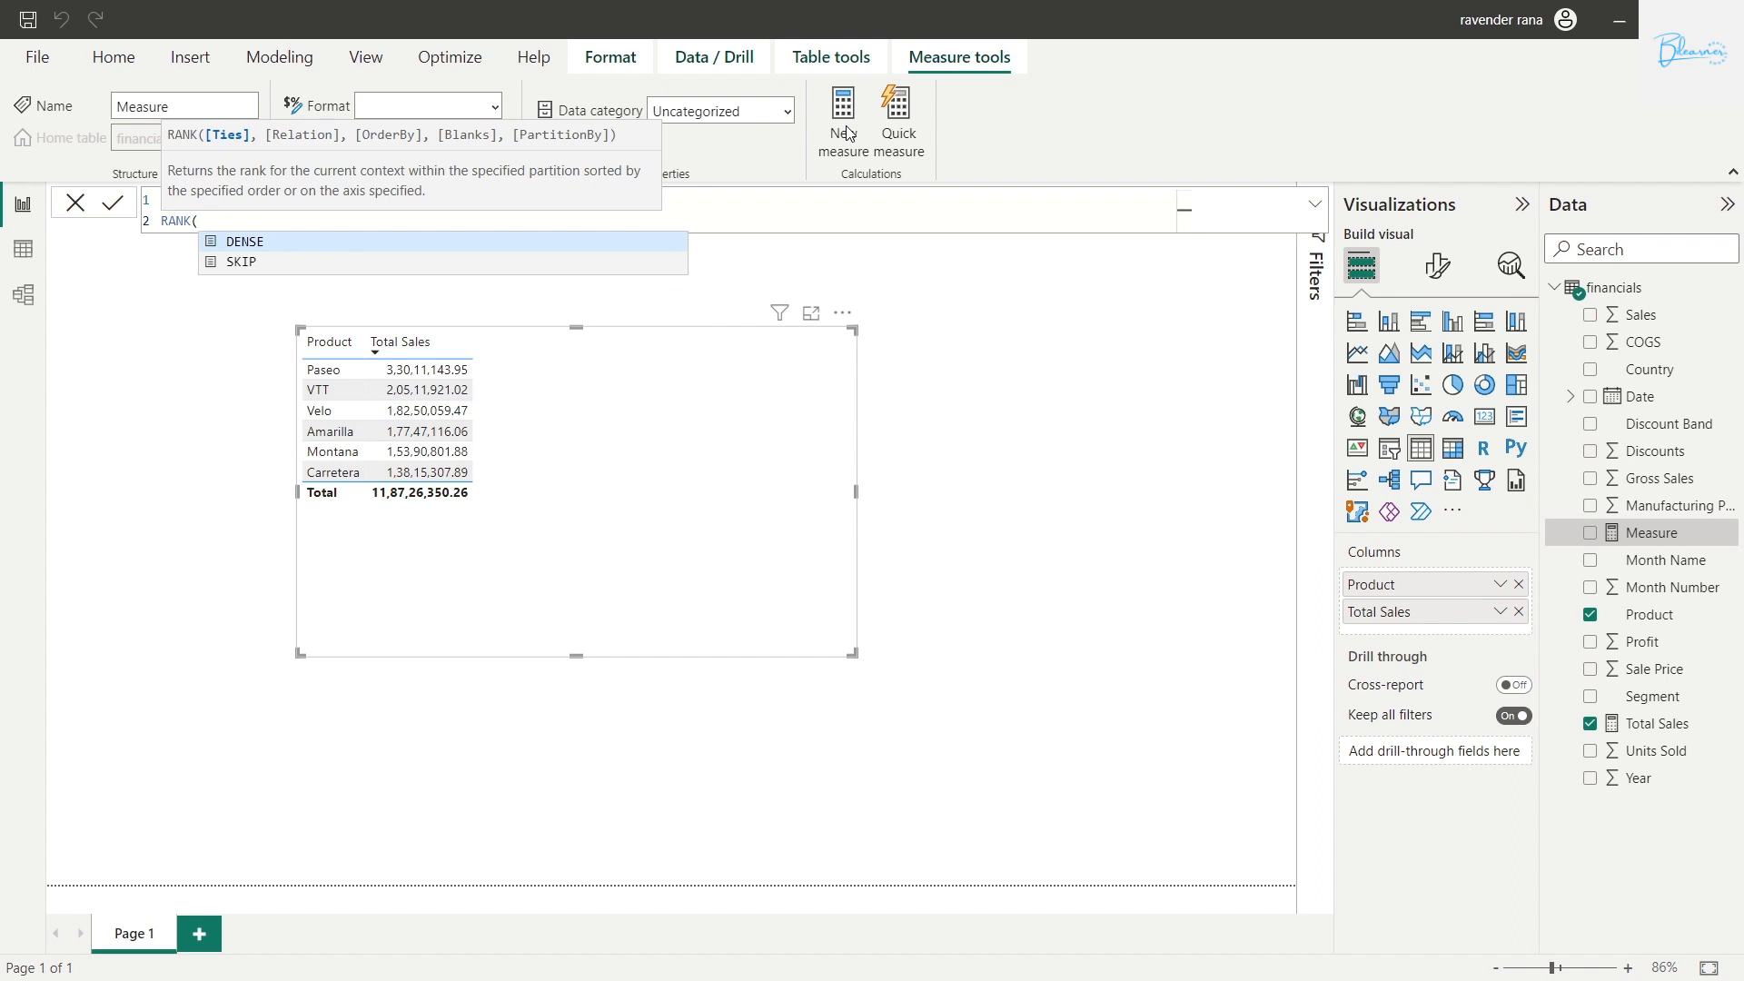
pyautogui.write('ALL')
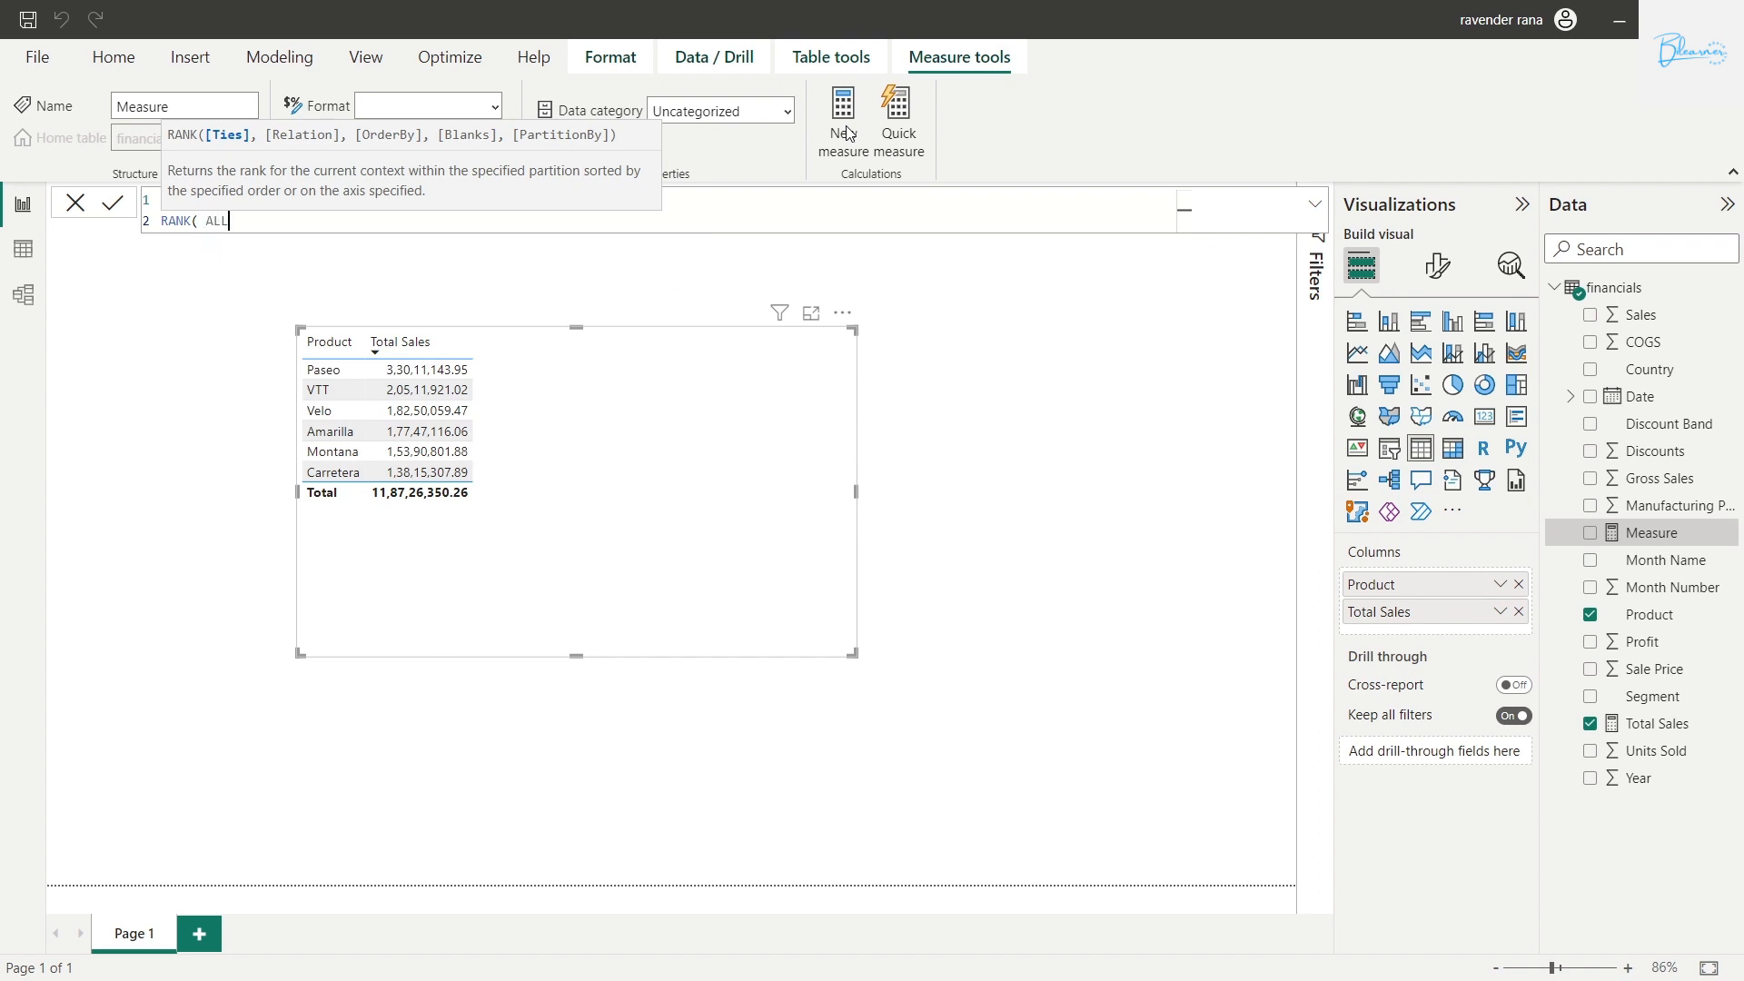
pyautogui.write('SELECTED( Prod')
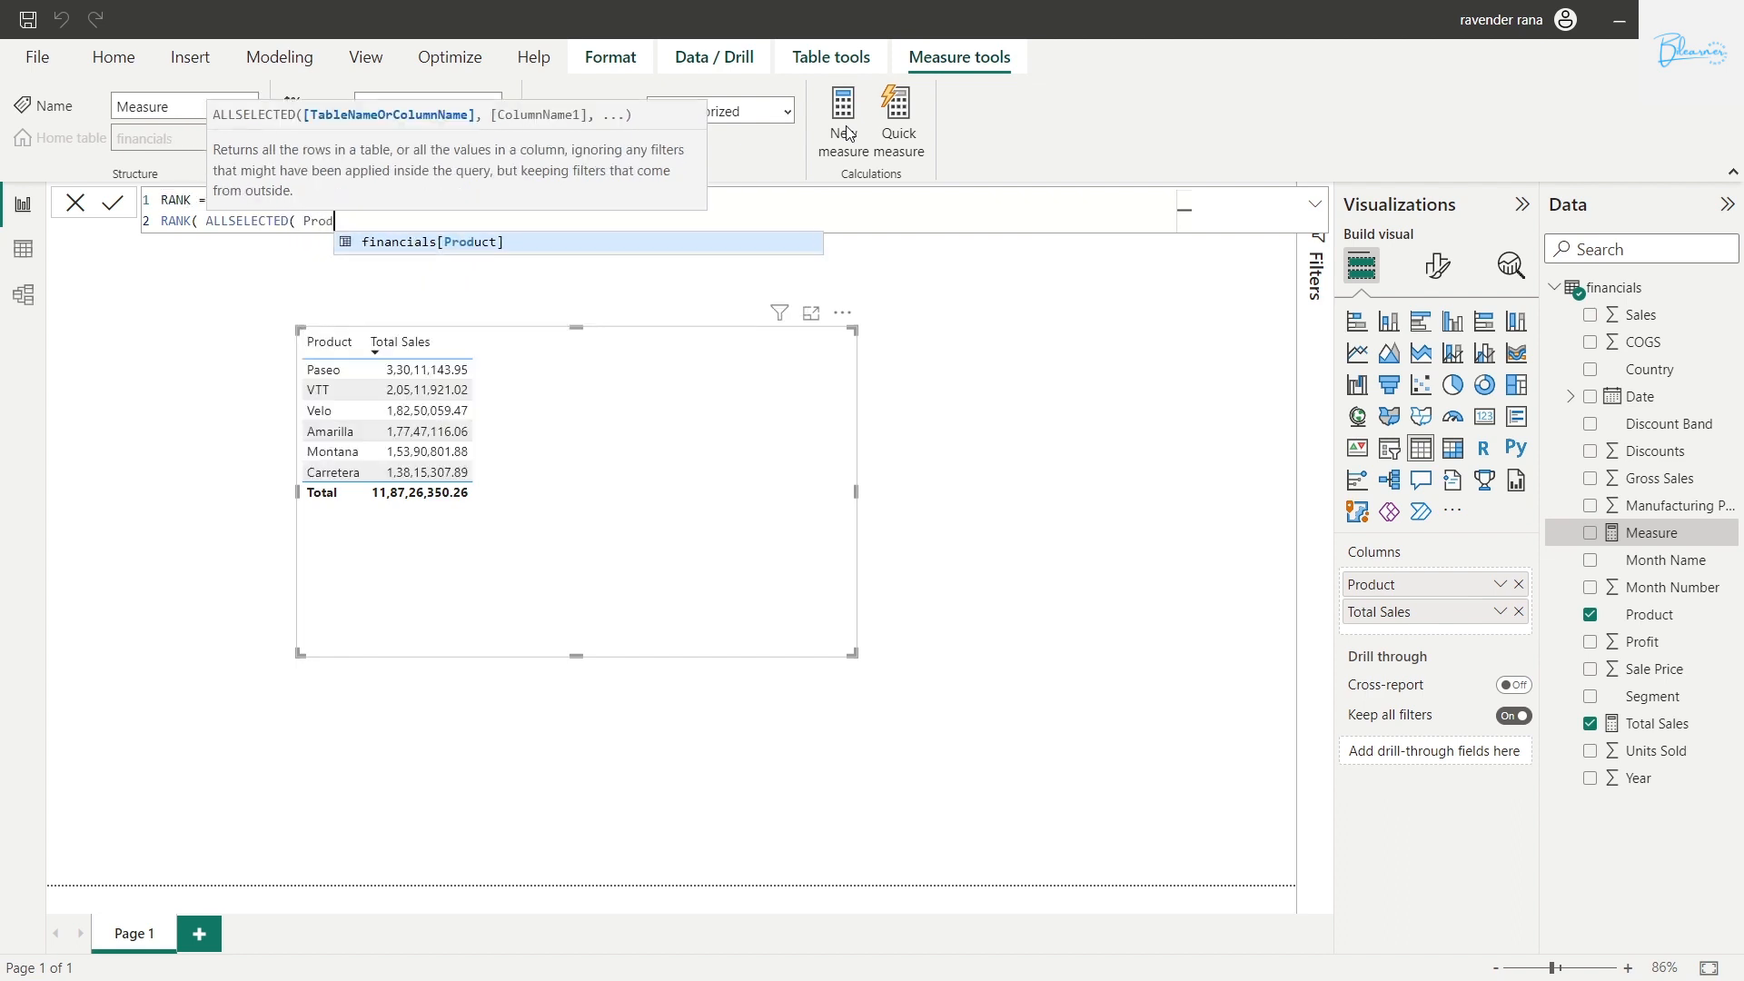
pyautogui.press('Tab')
pyautogui.write(')')
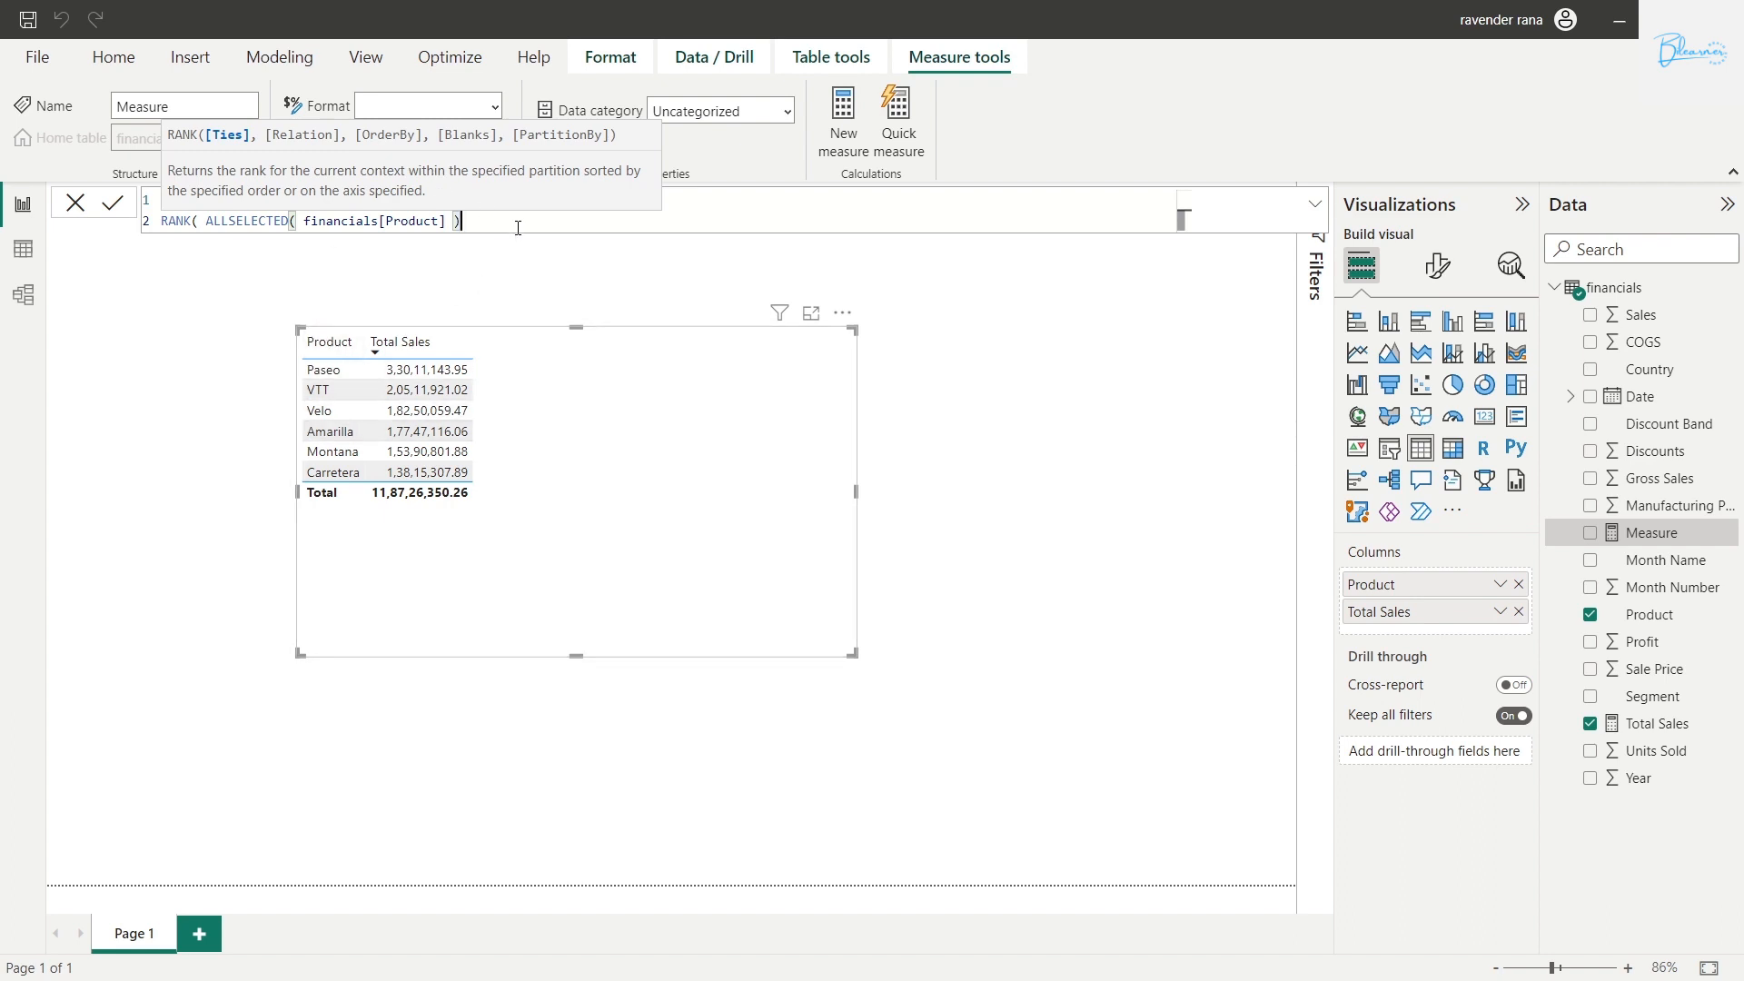
# - Complete the RANK formula with ORDERBY ( [Total Sales], DESC ) and add the measure to the table visual after Total Sales
pyautogui.write(', ')
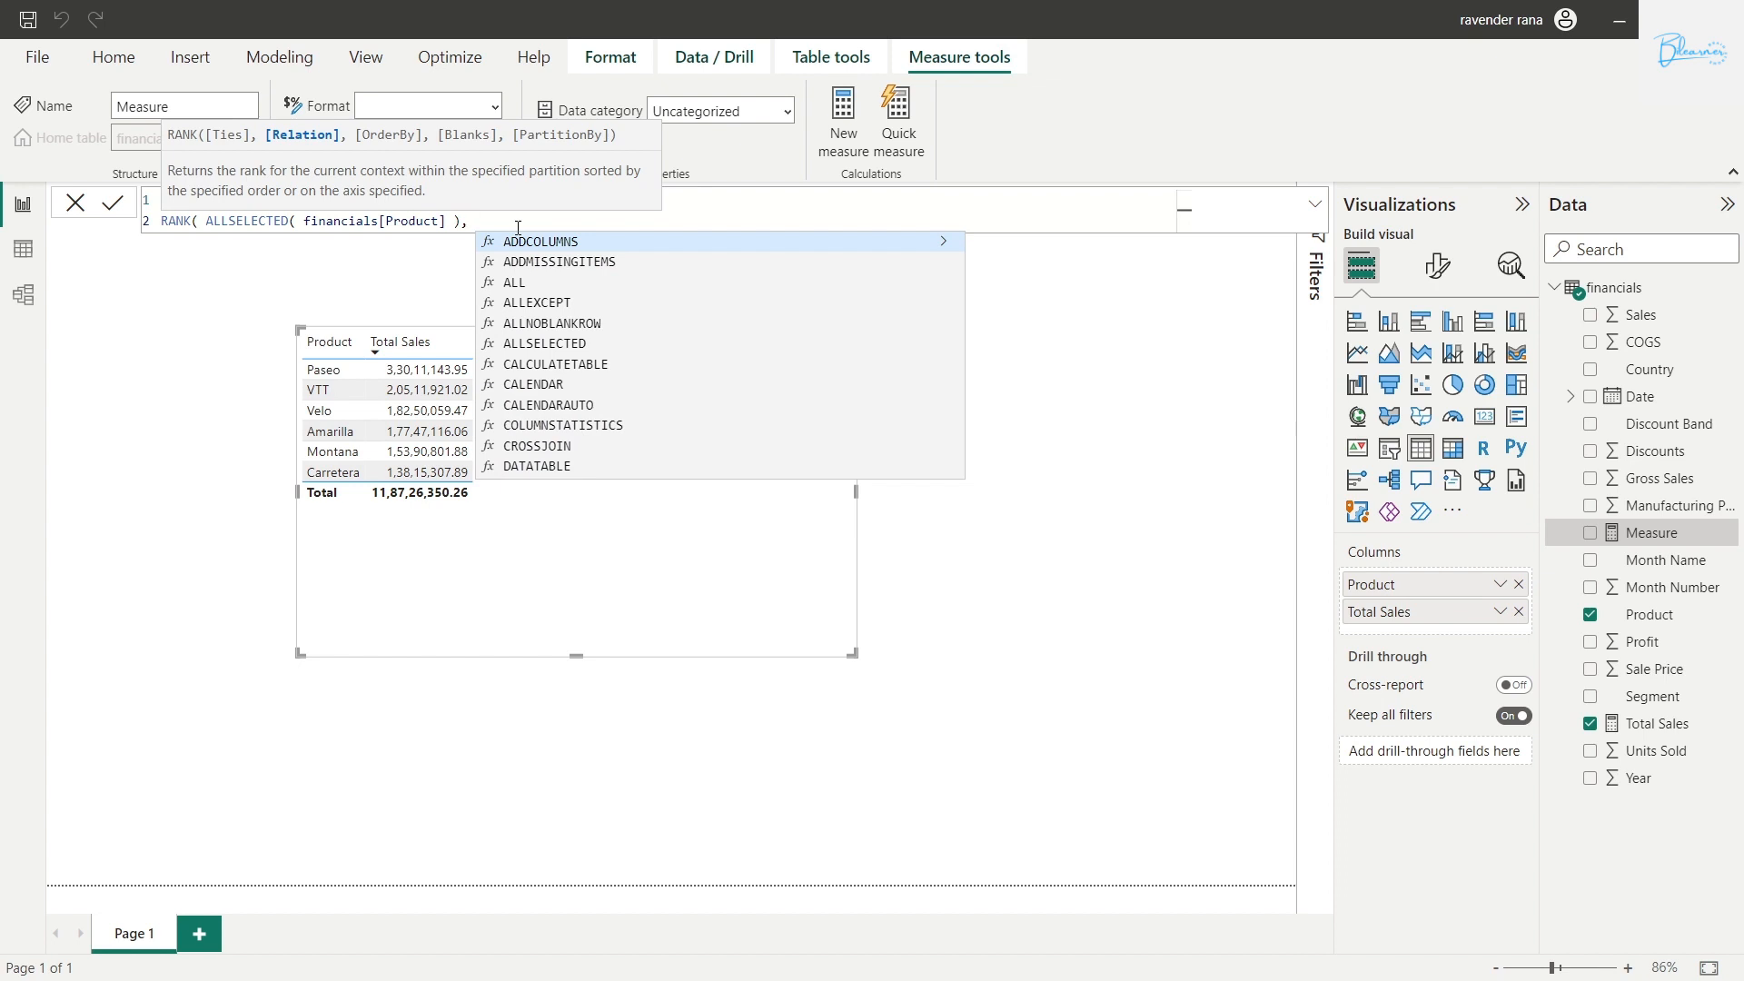
pyautogui.write('ORDERBY ')
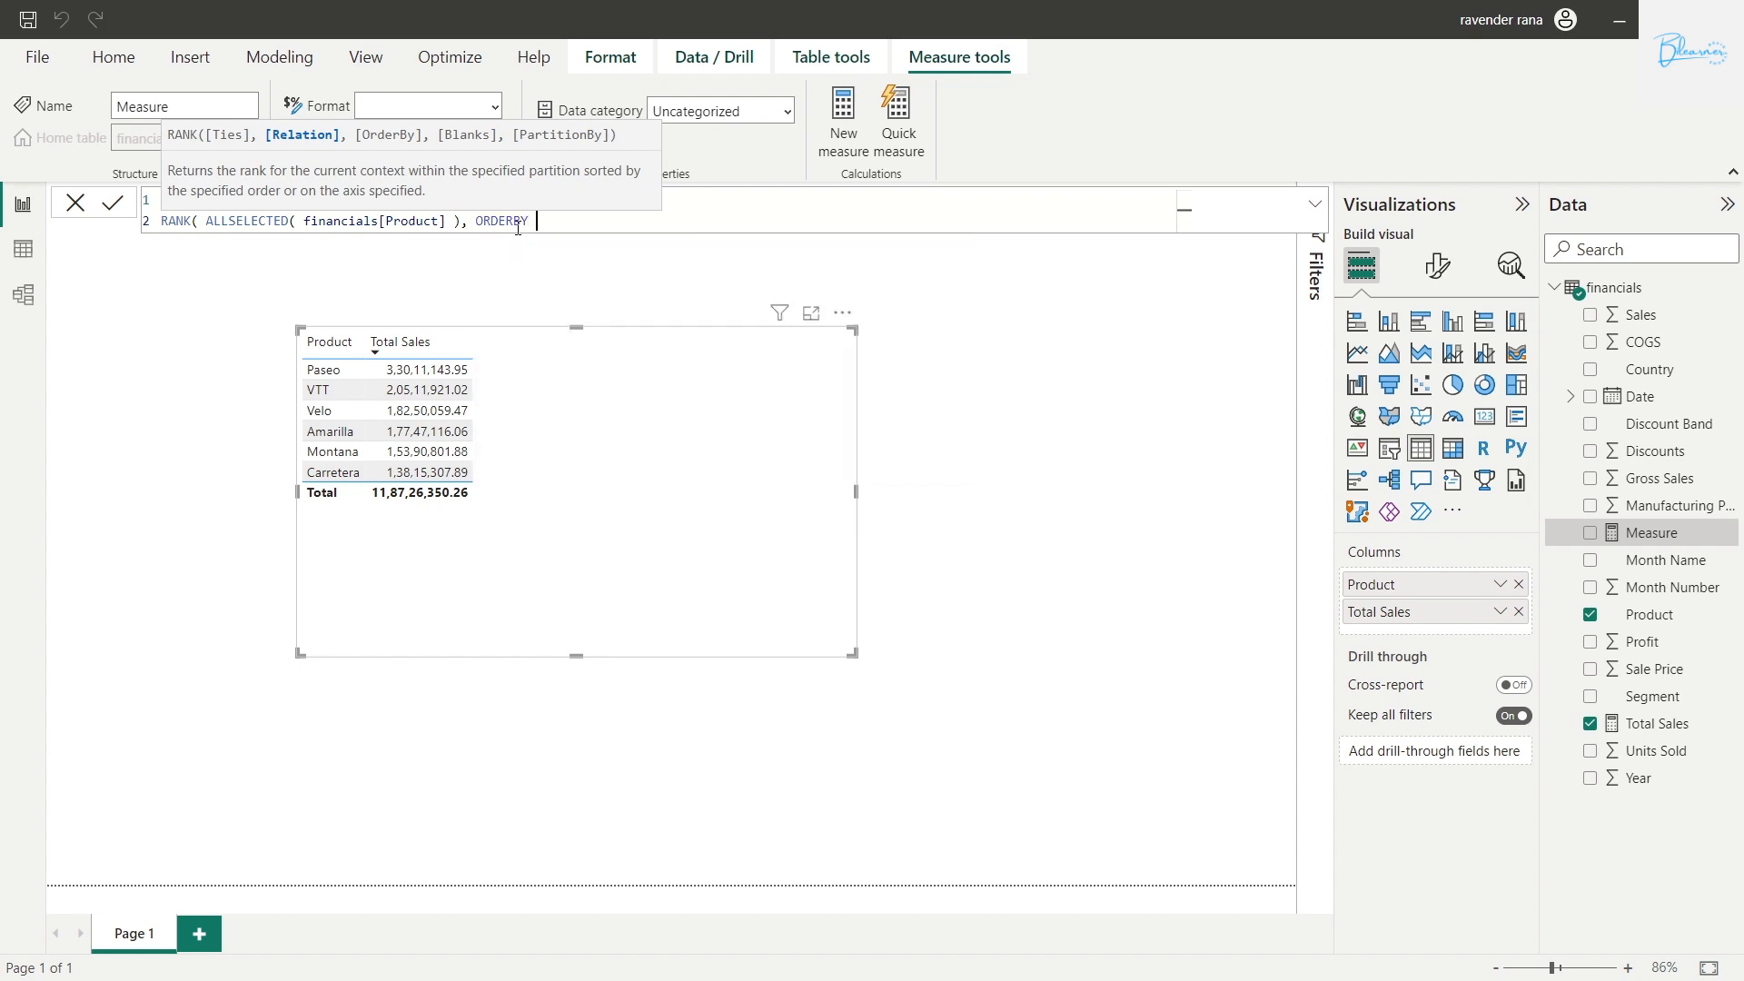
pyautogui.write('(')
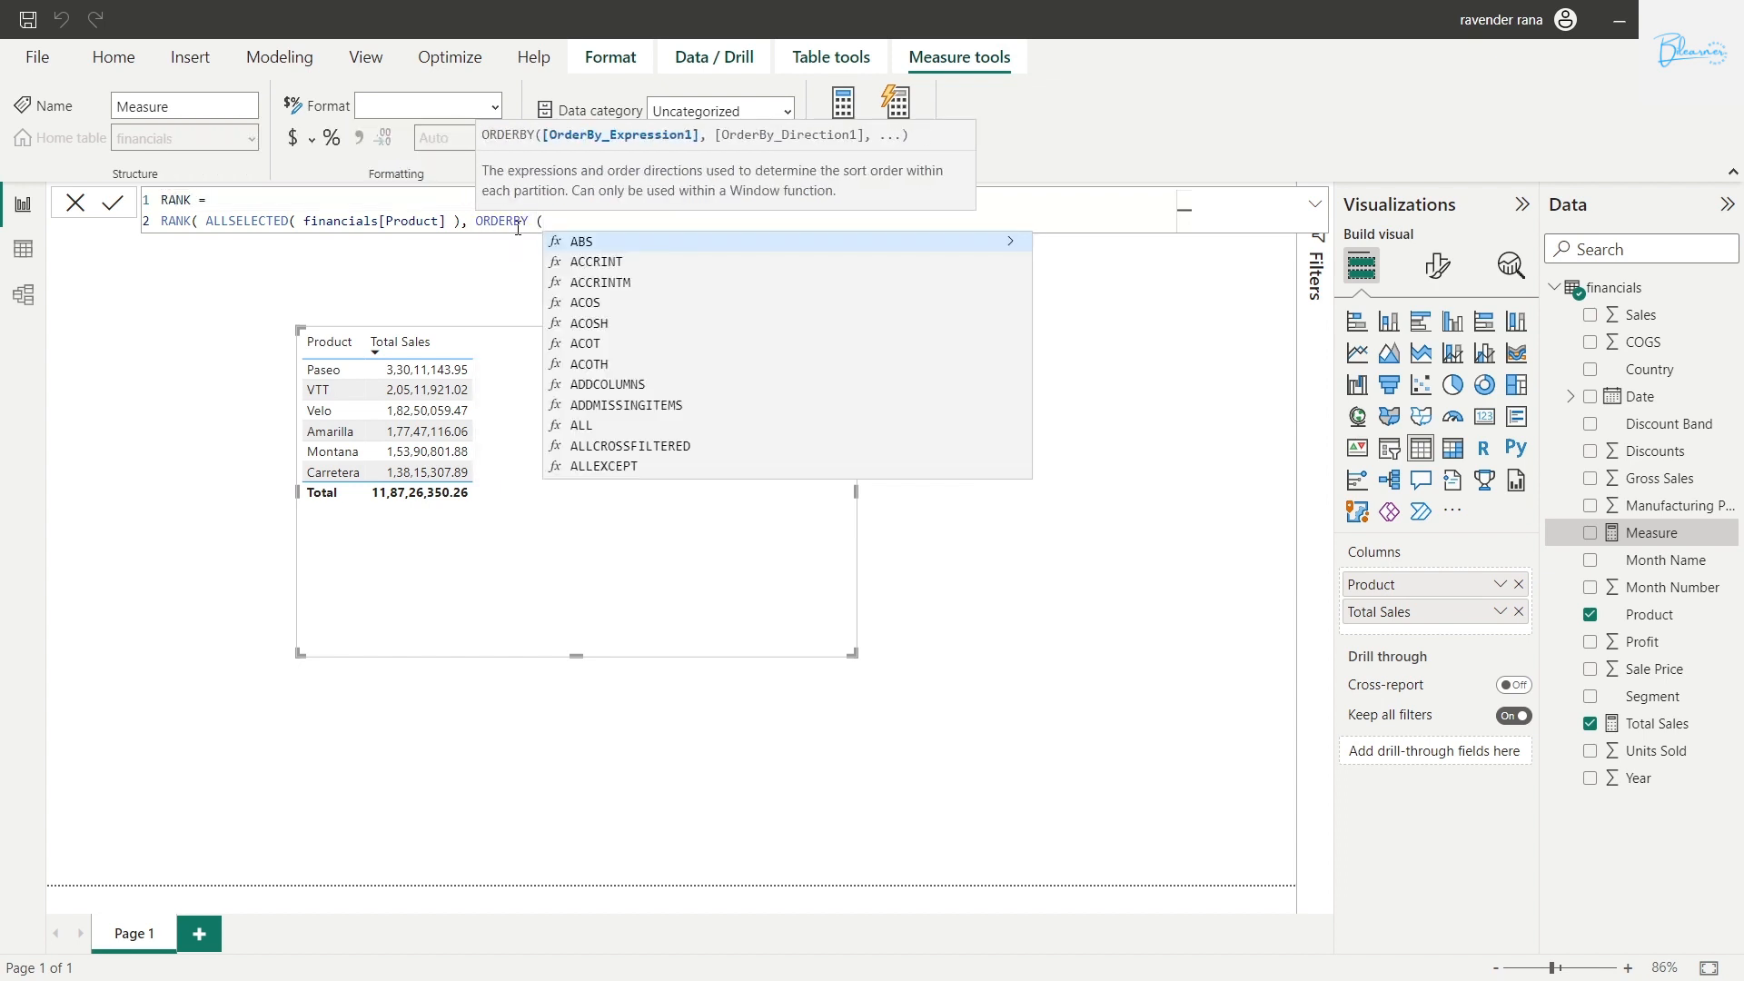
pyautogui.write(' [Total Sales]')
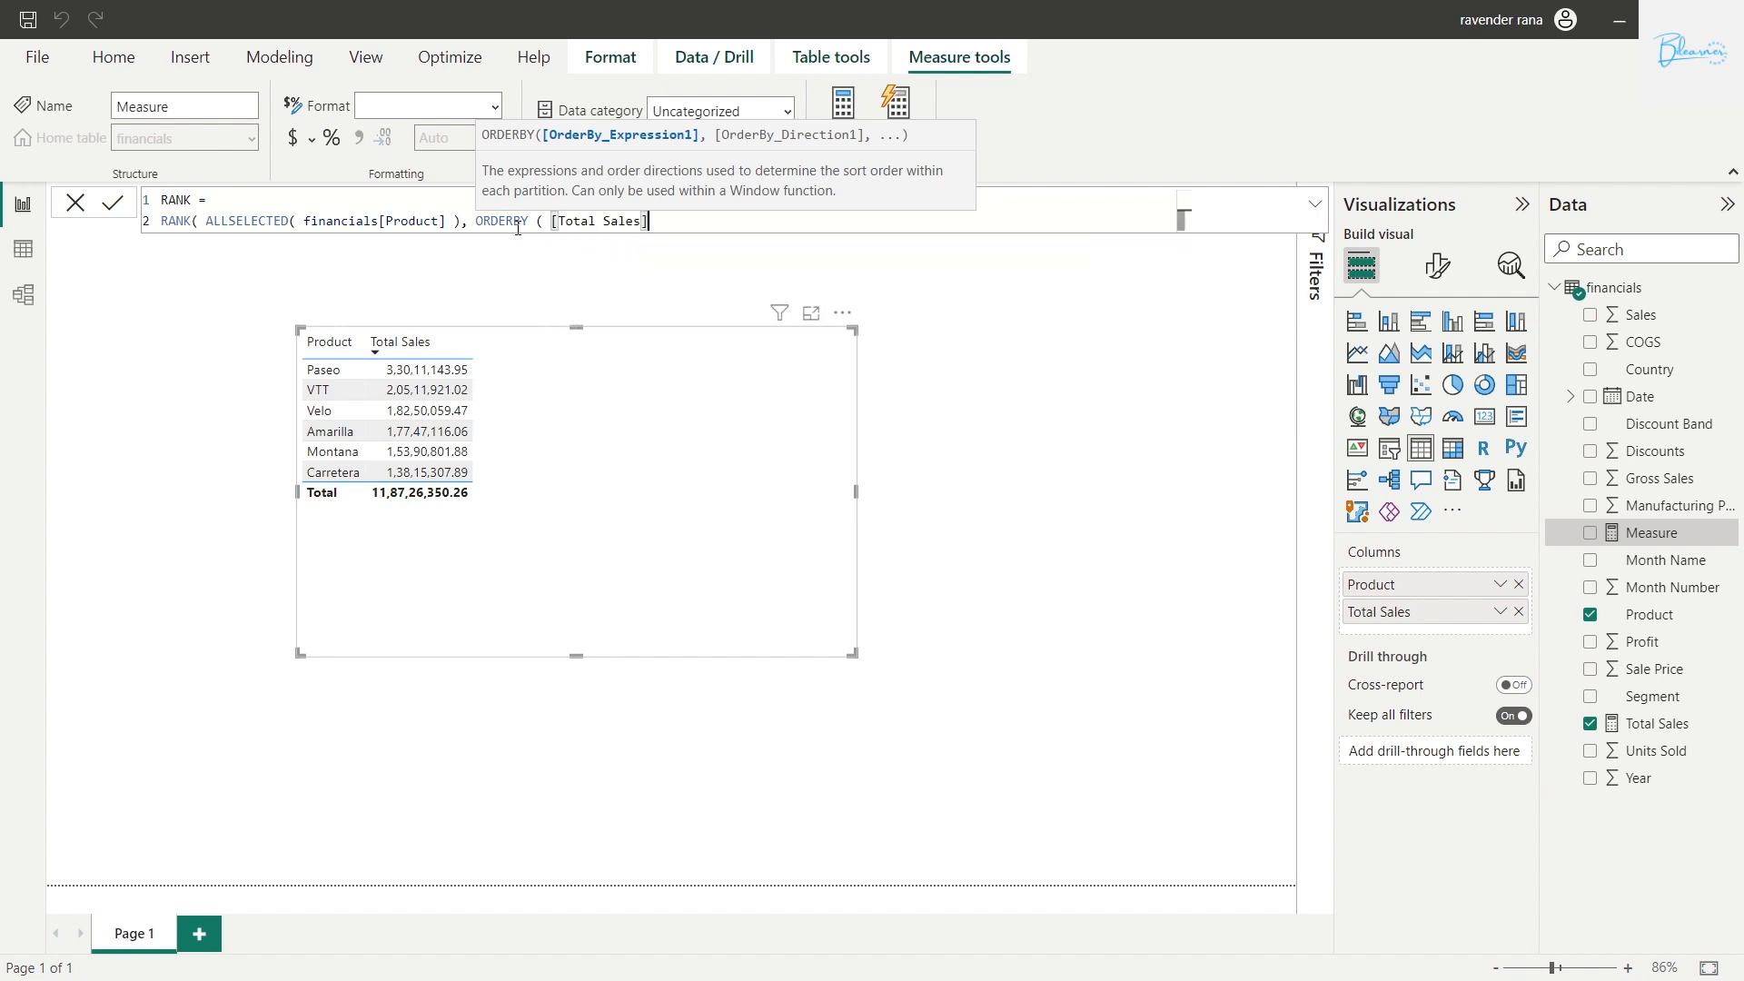
pyautogui.write(',')
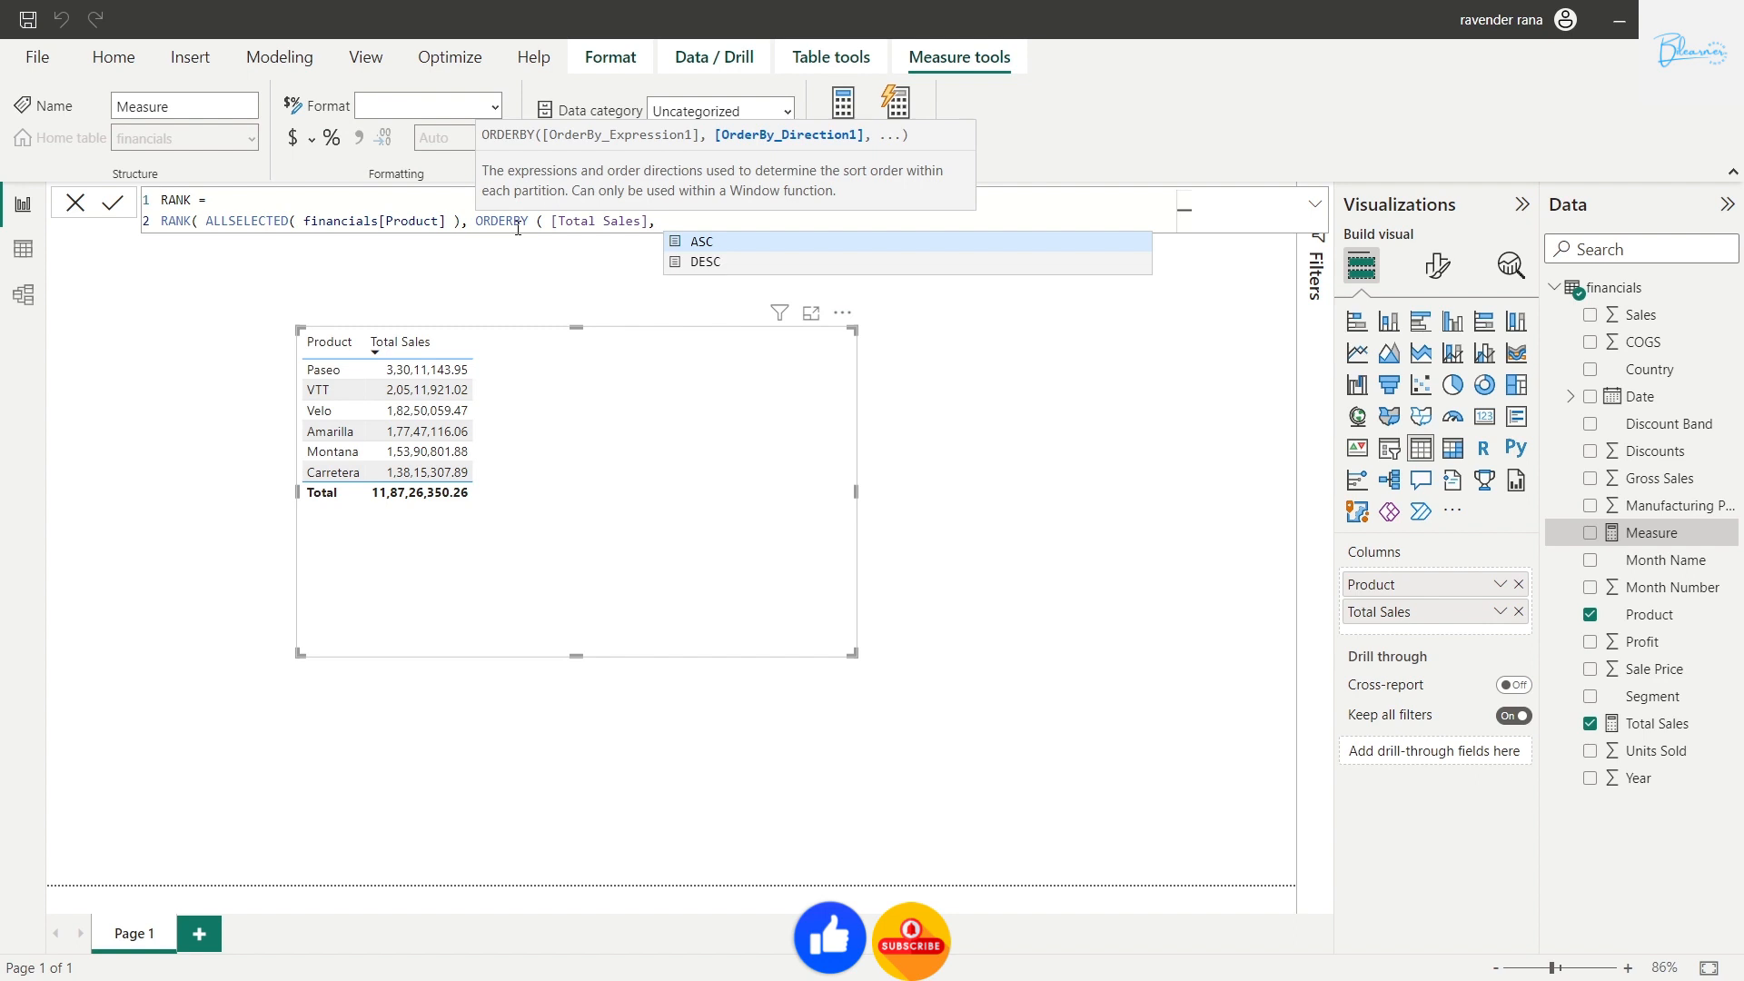
pyautogui.press('Down')
pyautogui.press('Tab')
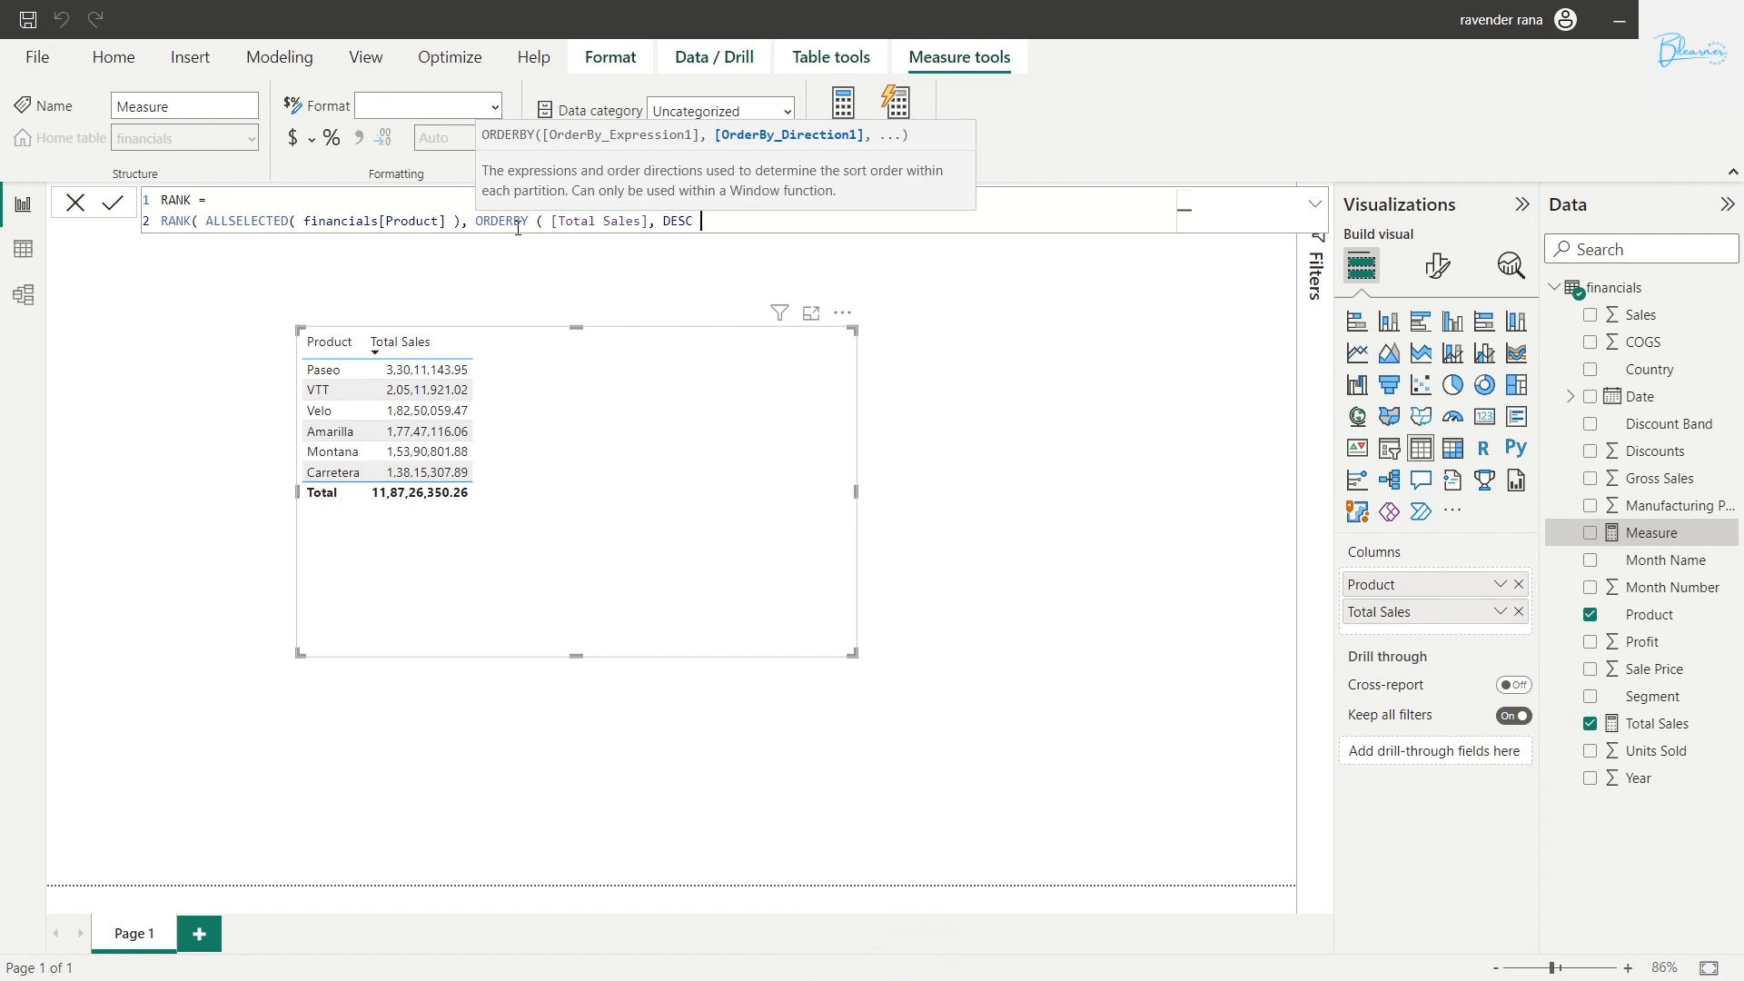
pyautogui.write('))')
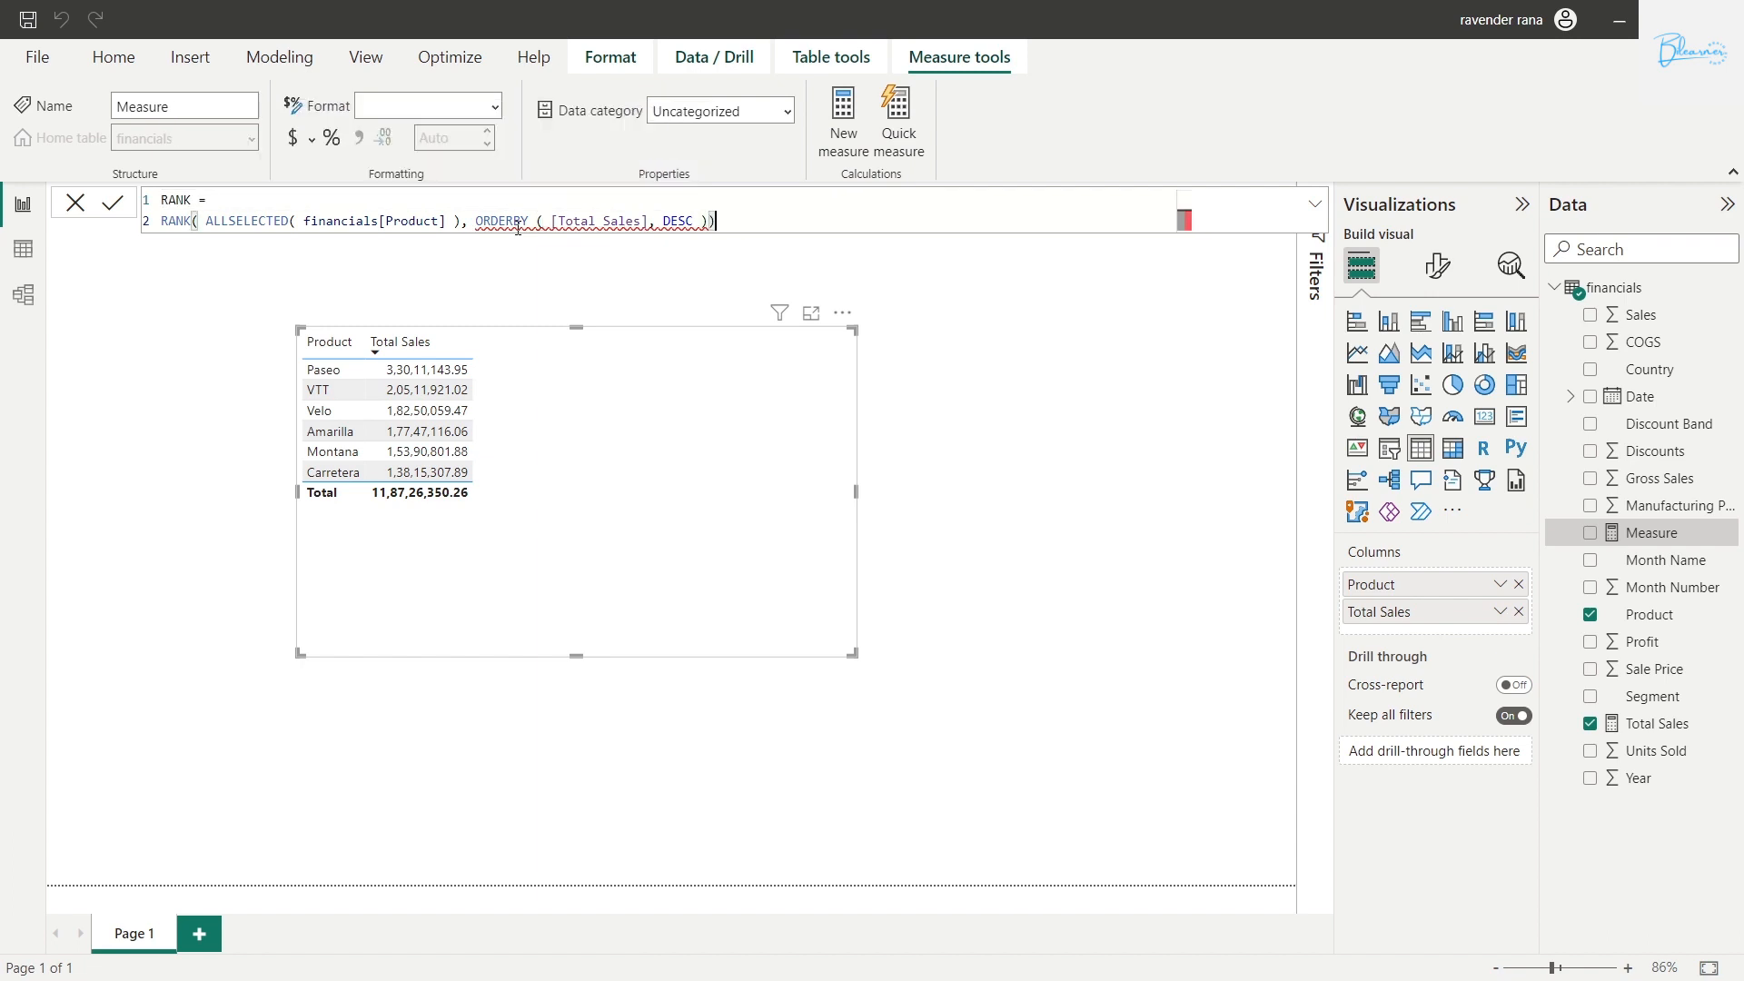
pyautogui.press('Return')
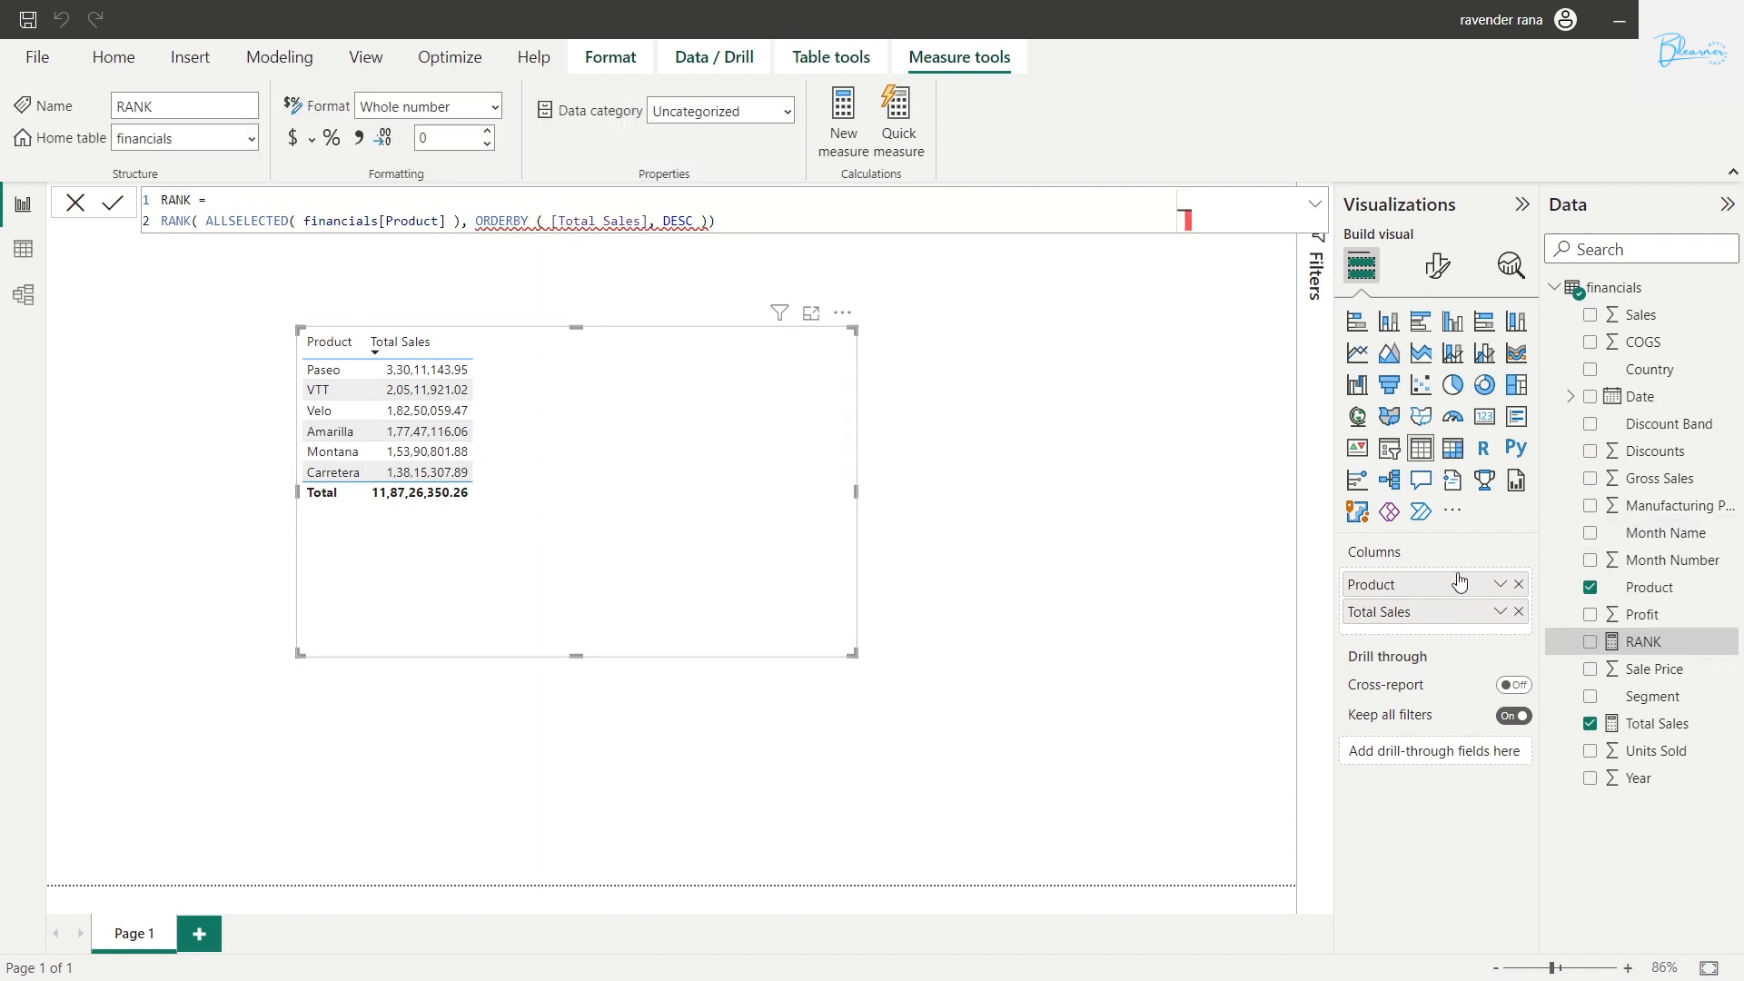
pyautogui.moveTo(1649, 643); pyautogui.dragTo(1445, 630)
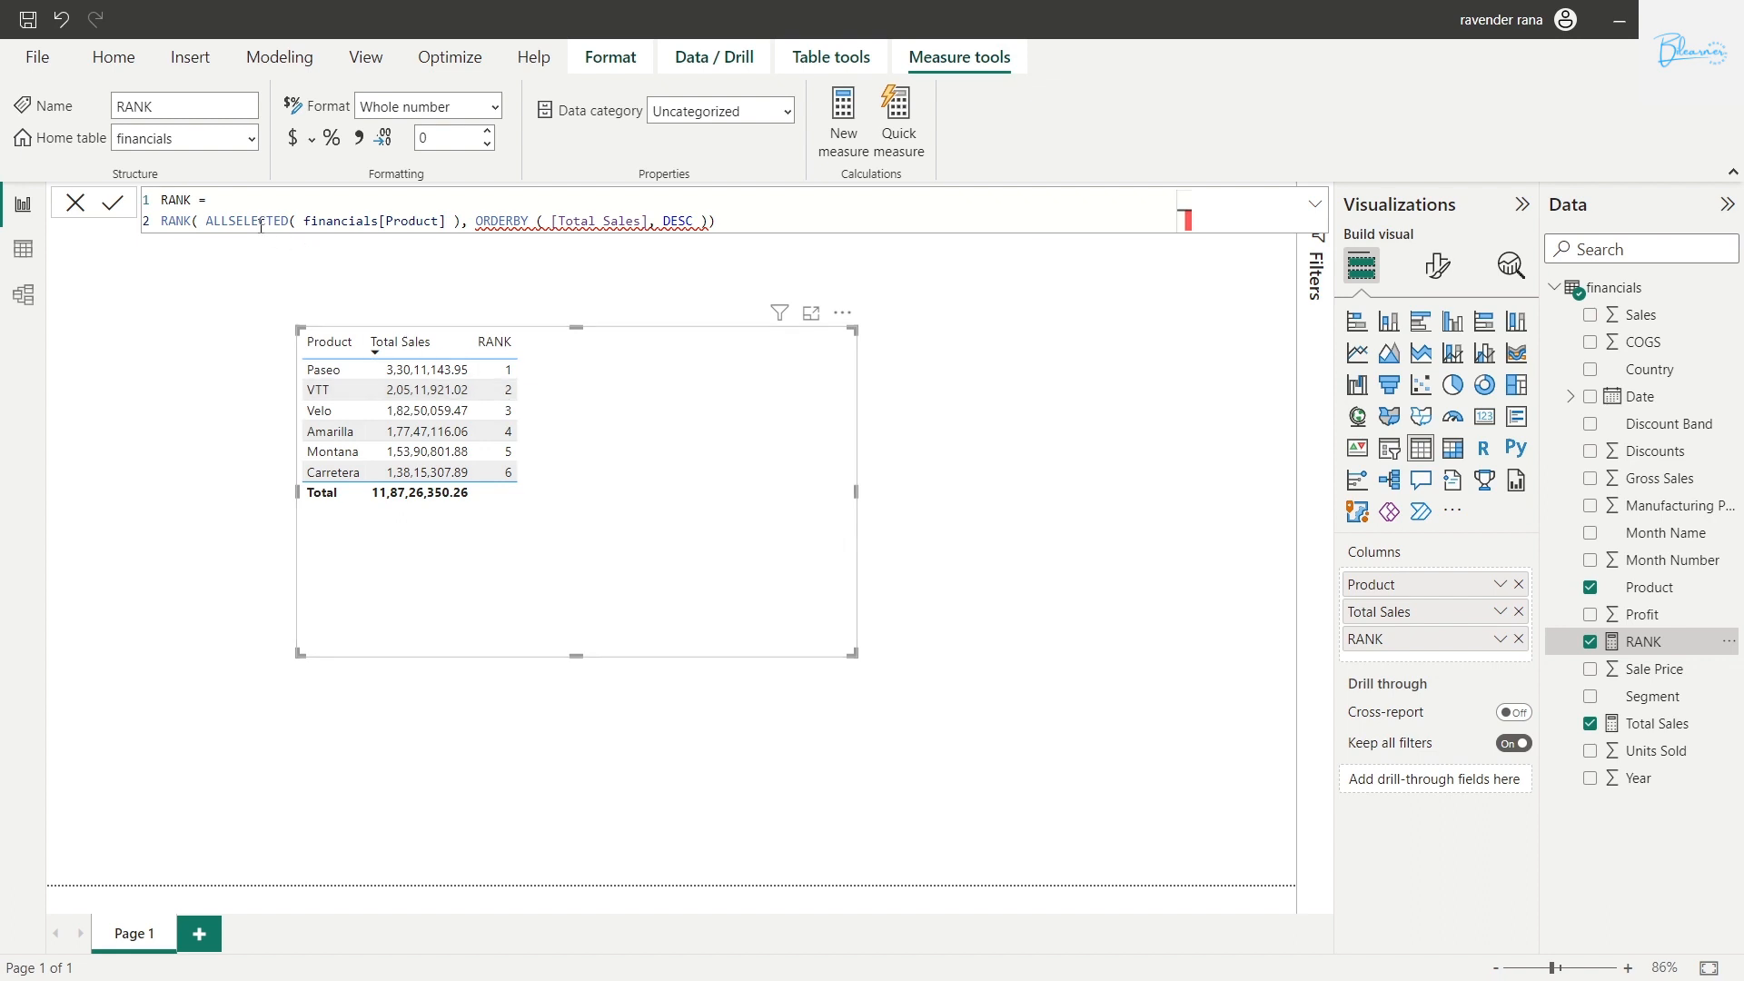
# - Insert DENSE as the ties argument before ALLSELECTED in the RANK measure
pyautogui.click(223, 224)
pyautogui.write(',')
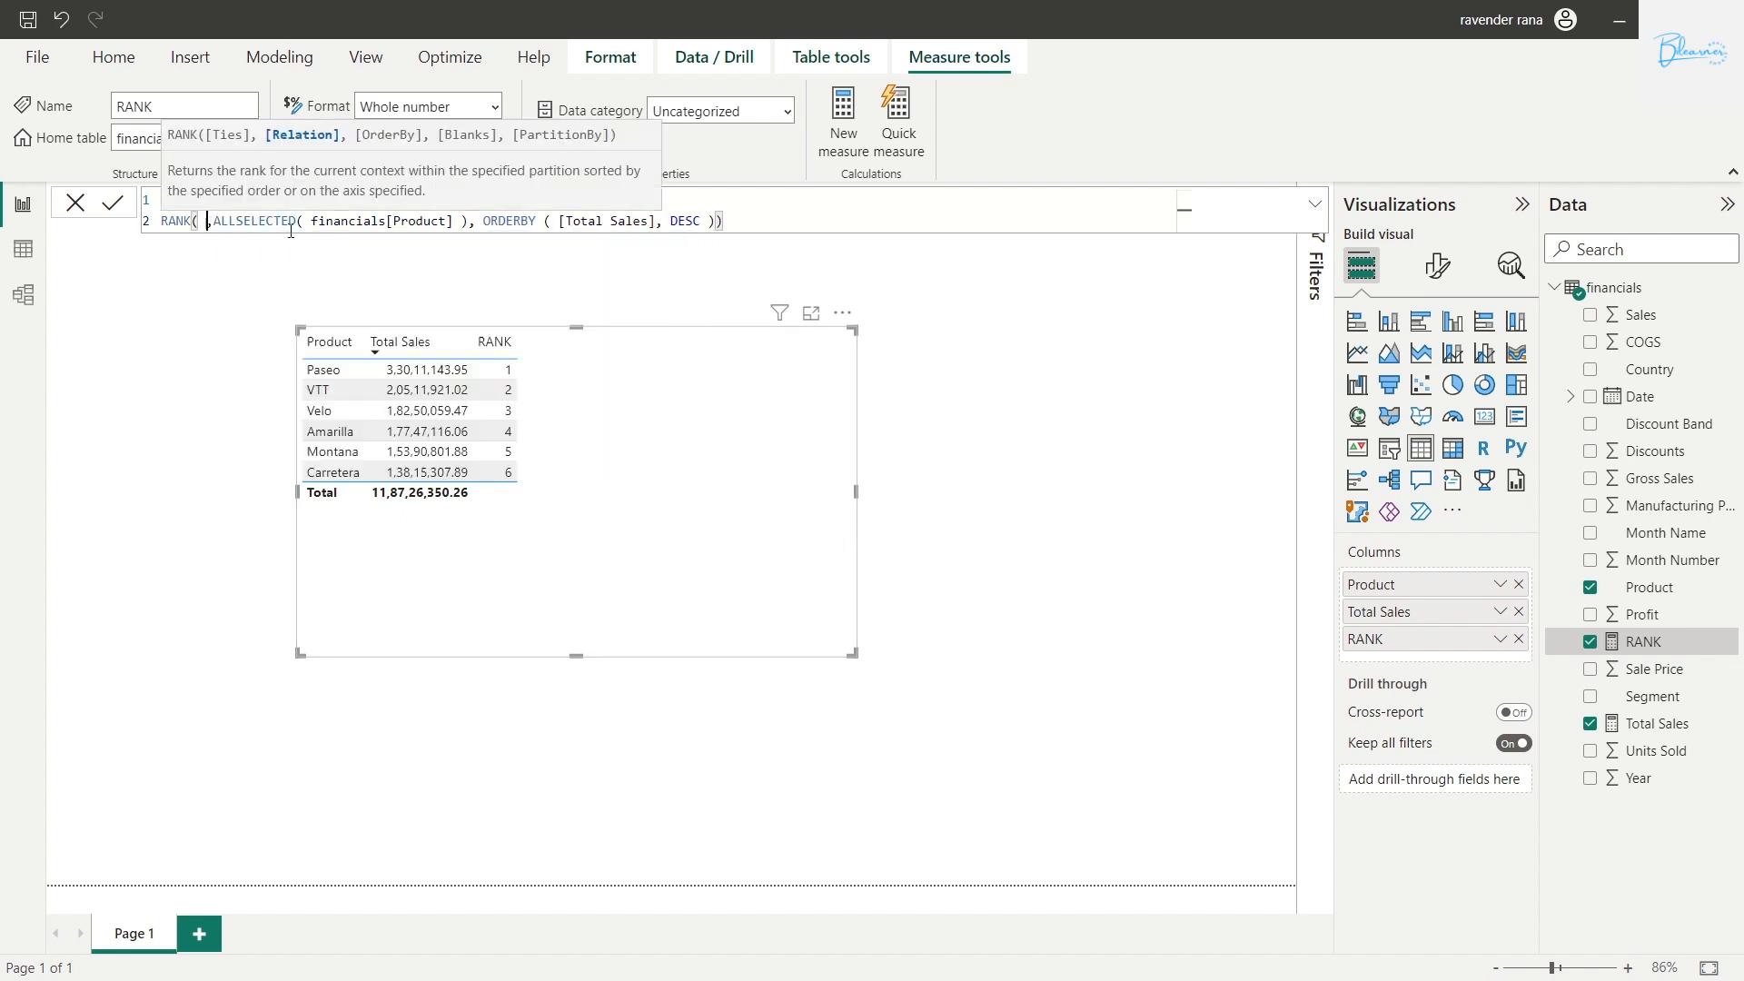
pyautogui.write('DENSE')
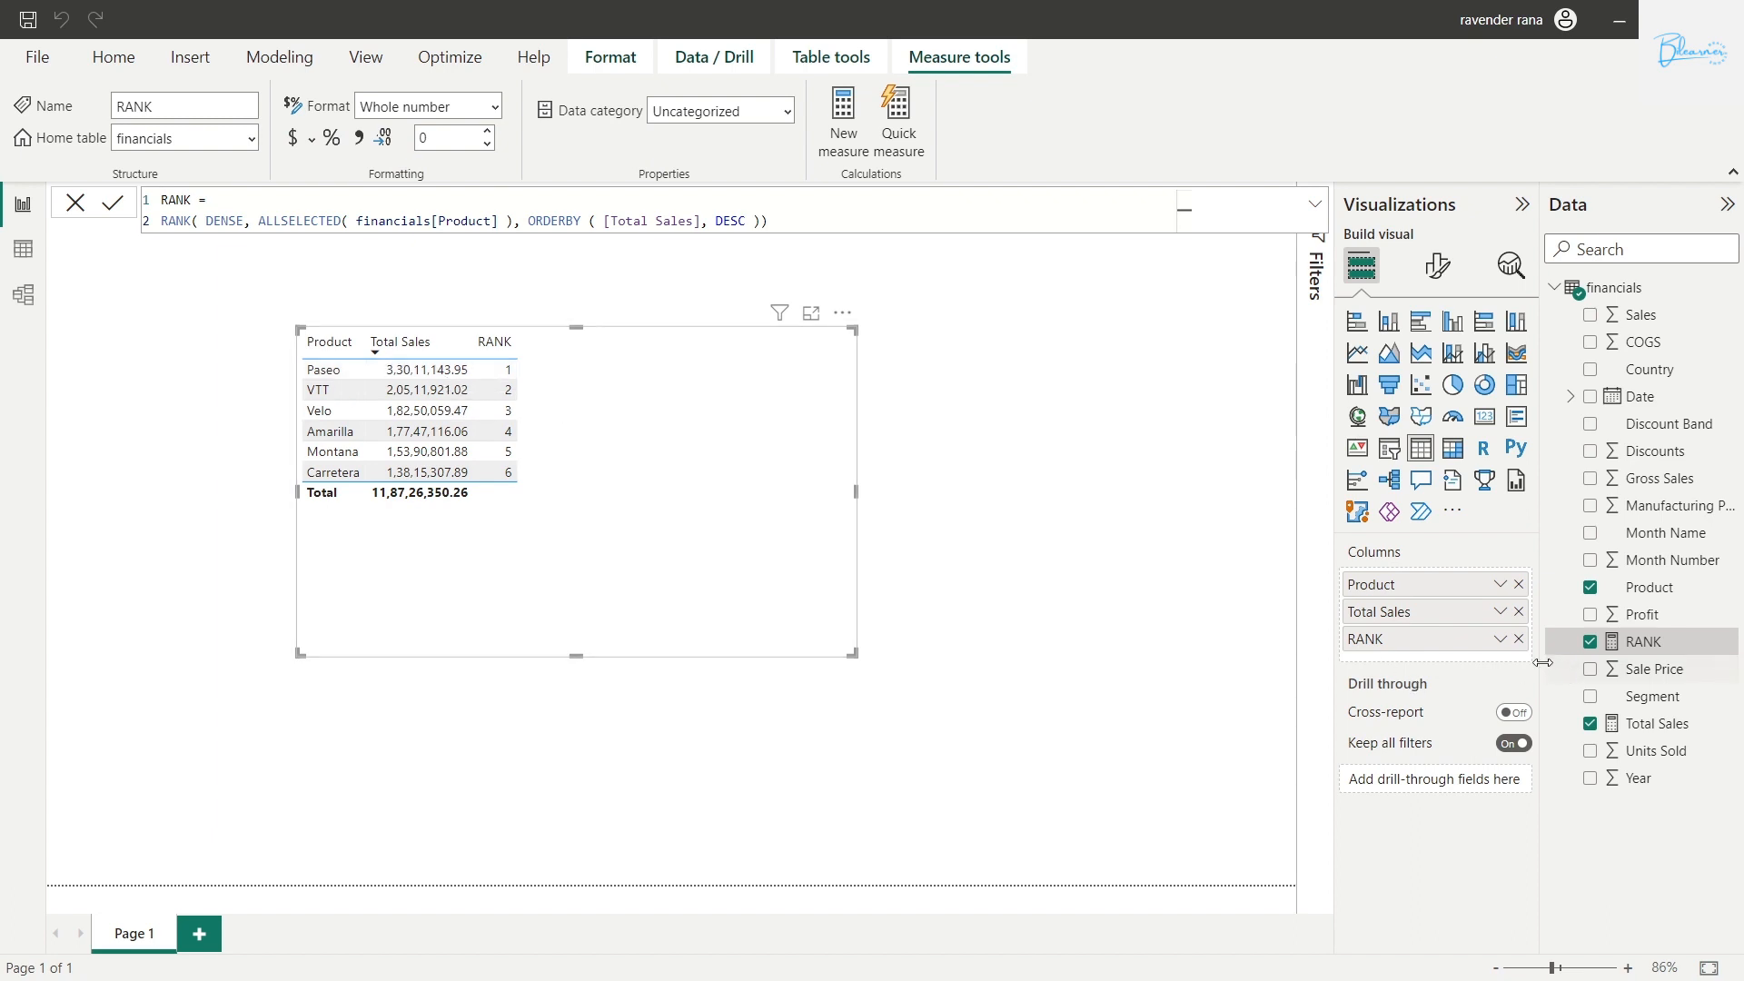
# - Widen the field list, add Country to the table visual ahead of Product and enlarge the visual
pyautogui.moveTo(1541, 663); pyautogui.dragTo(1454, 662)
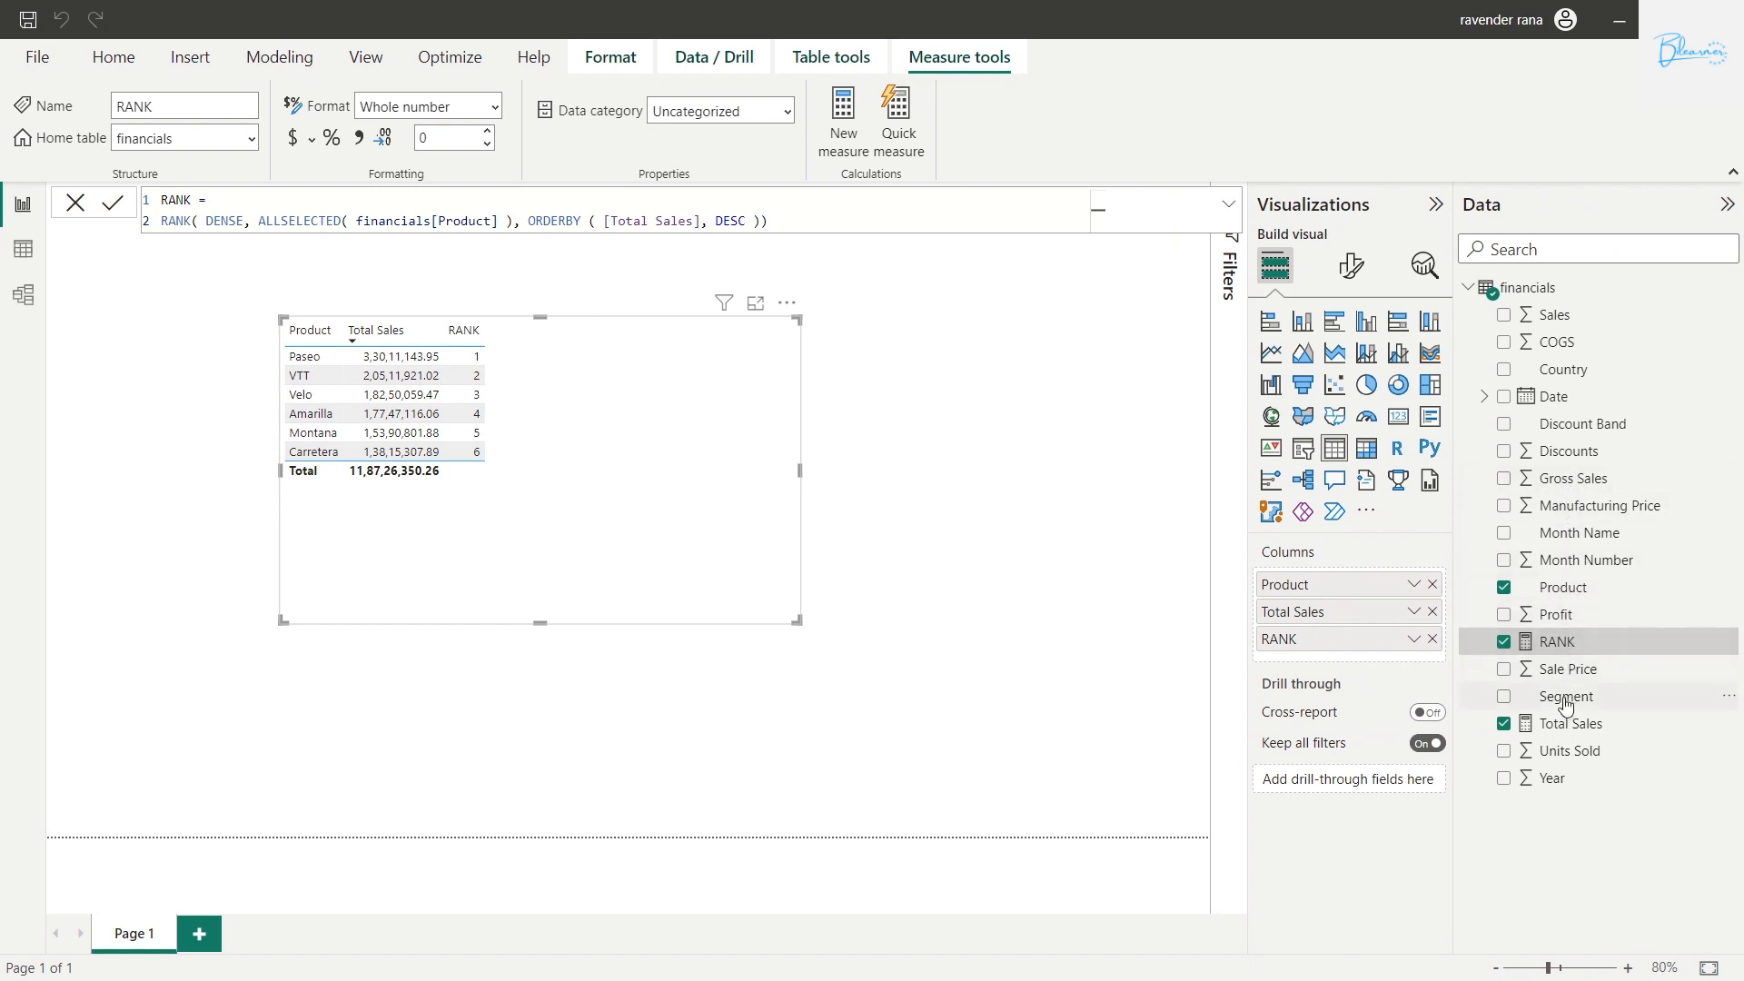
pyautogui.moveTo(1577, 370); pyautogui.dragTo(1421, 580)
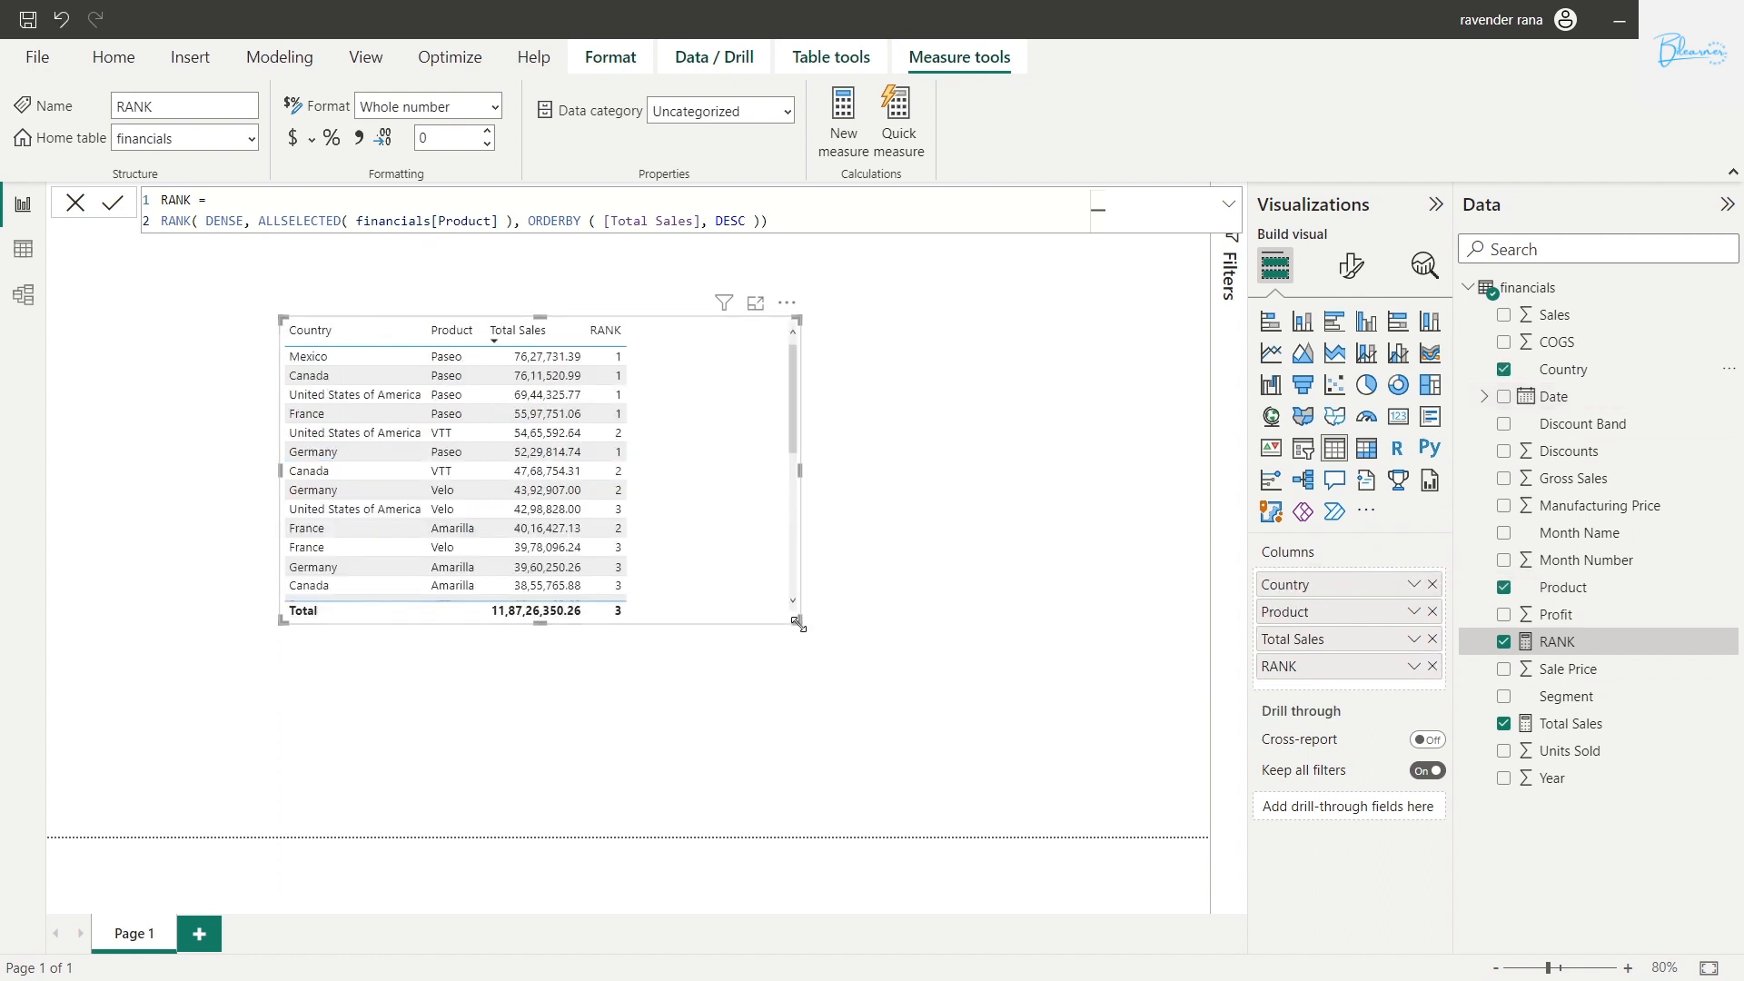
pyautogui.moveTo(798, 623); pyautogui.dragTo(913, 680)
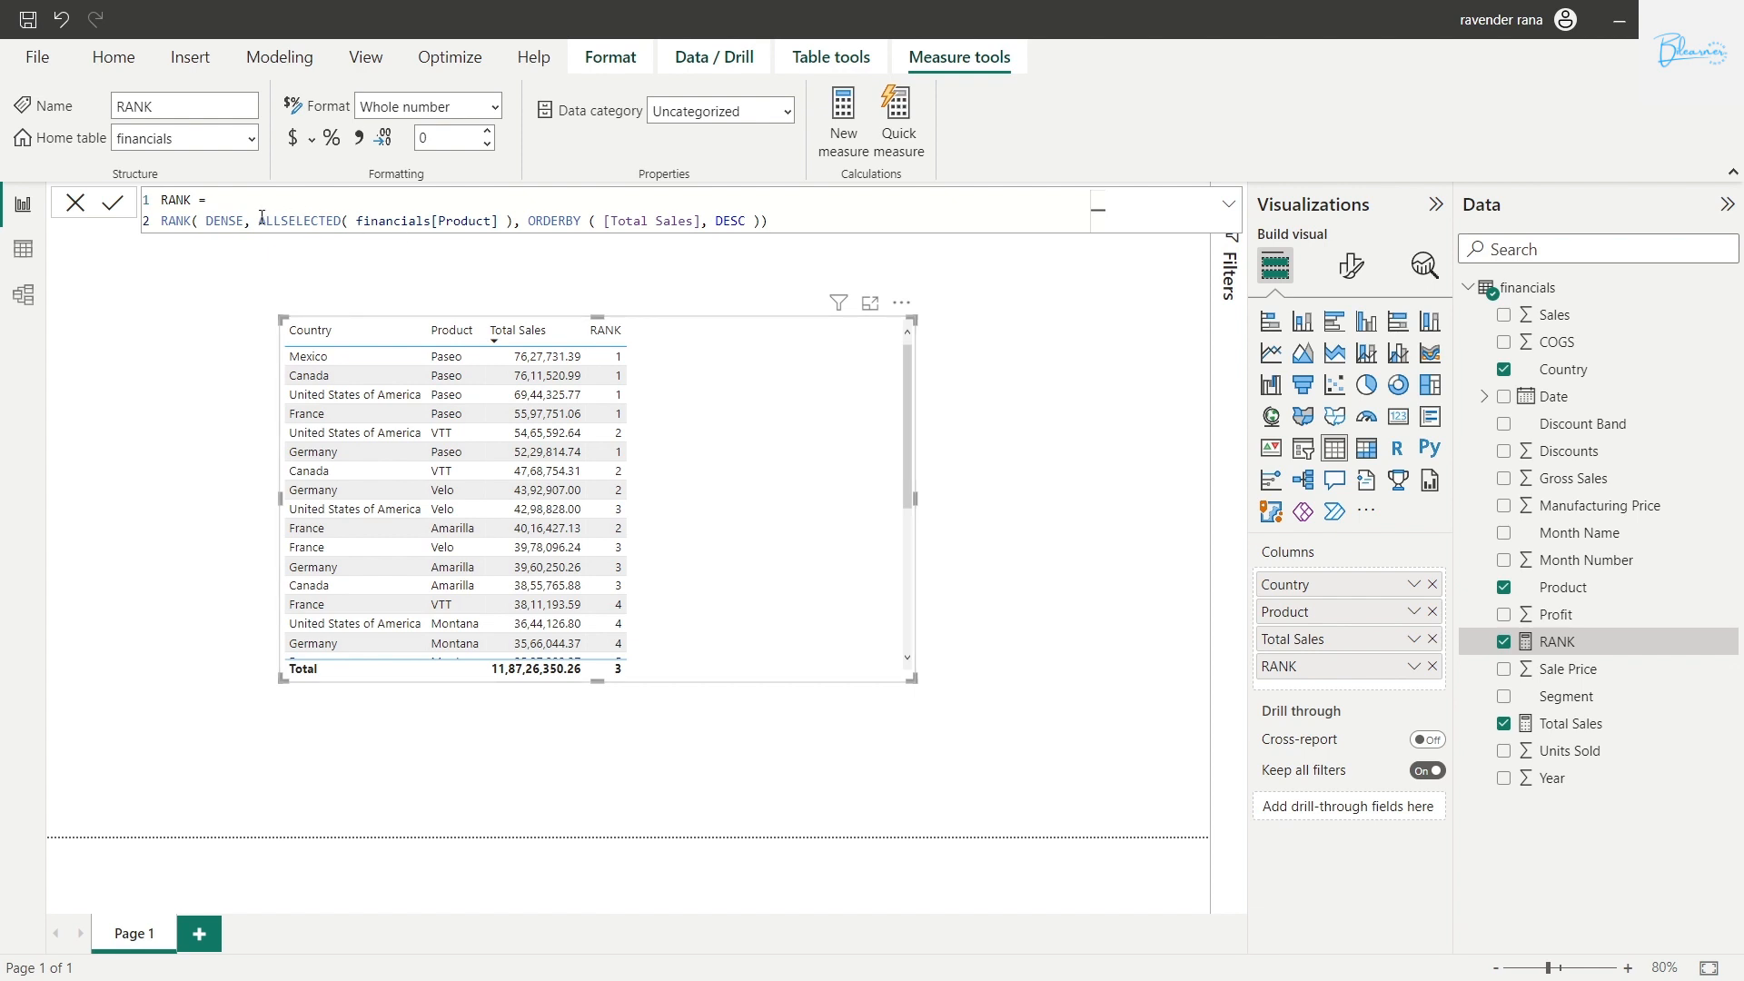
# - Add financials[Country] as a second column inside ALLSELECTED in the RANK measure
pyautogui.moveTo(262, 218); pyautogui.dragTo(514, 219)
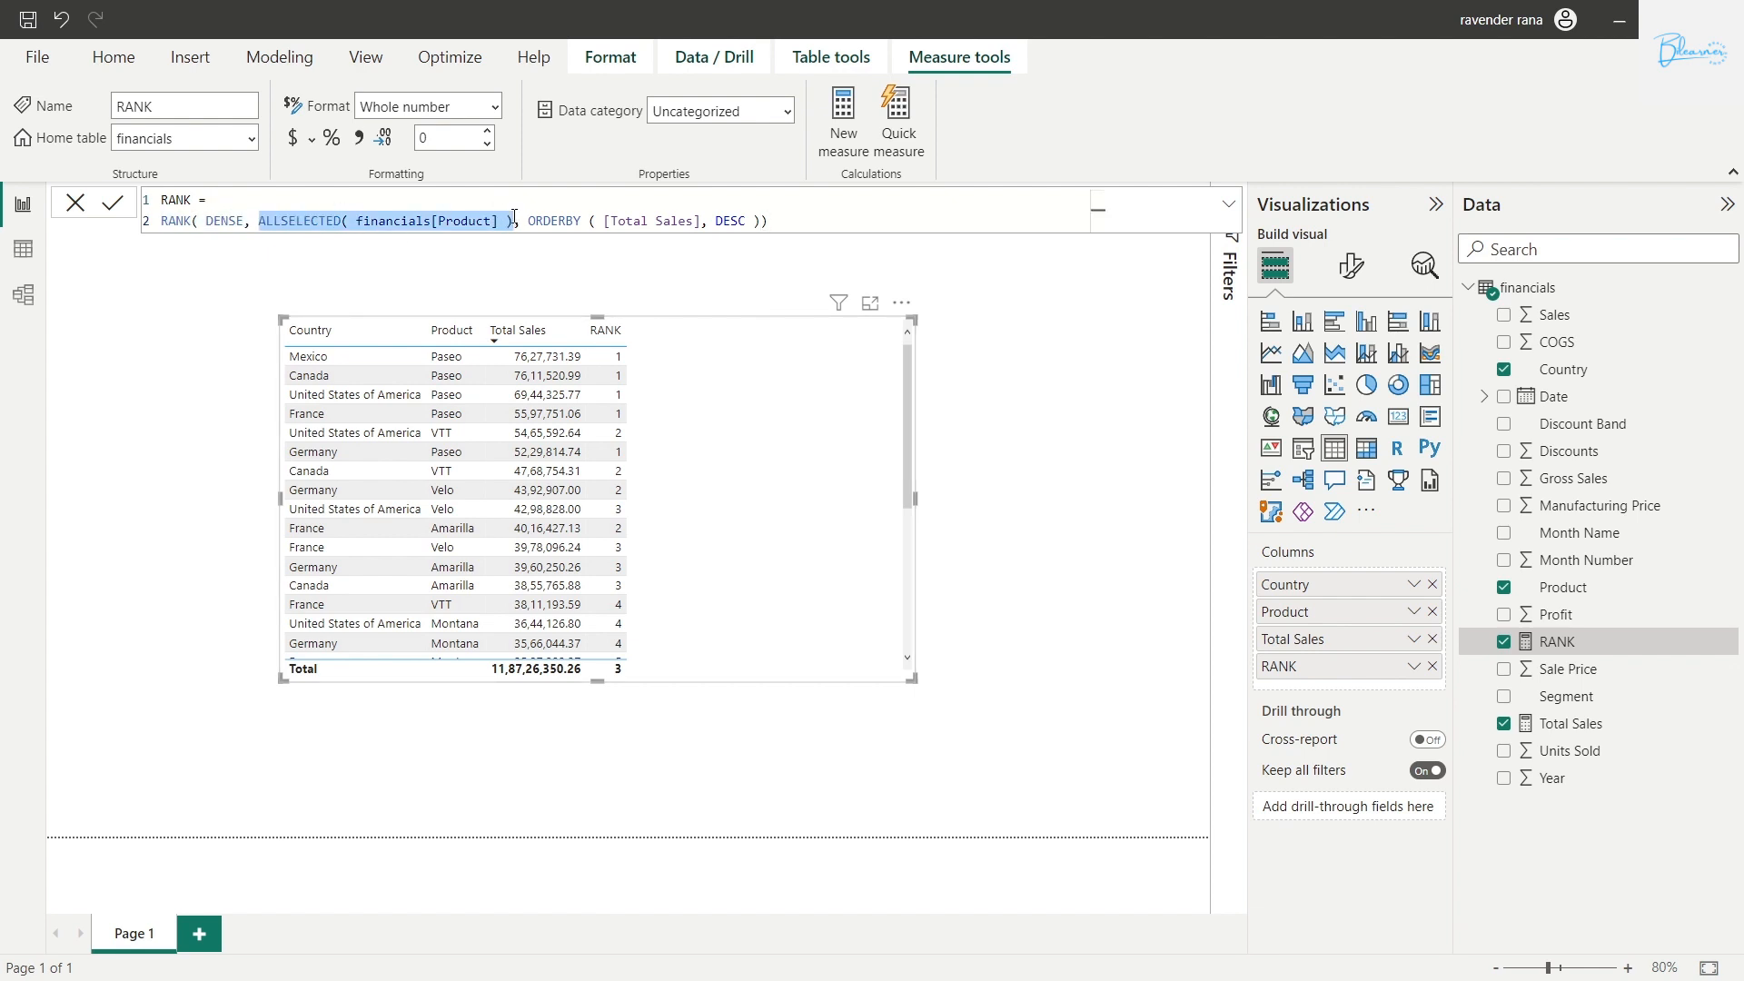
pyautogui.click(511, 220)
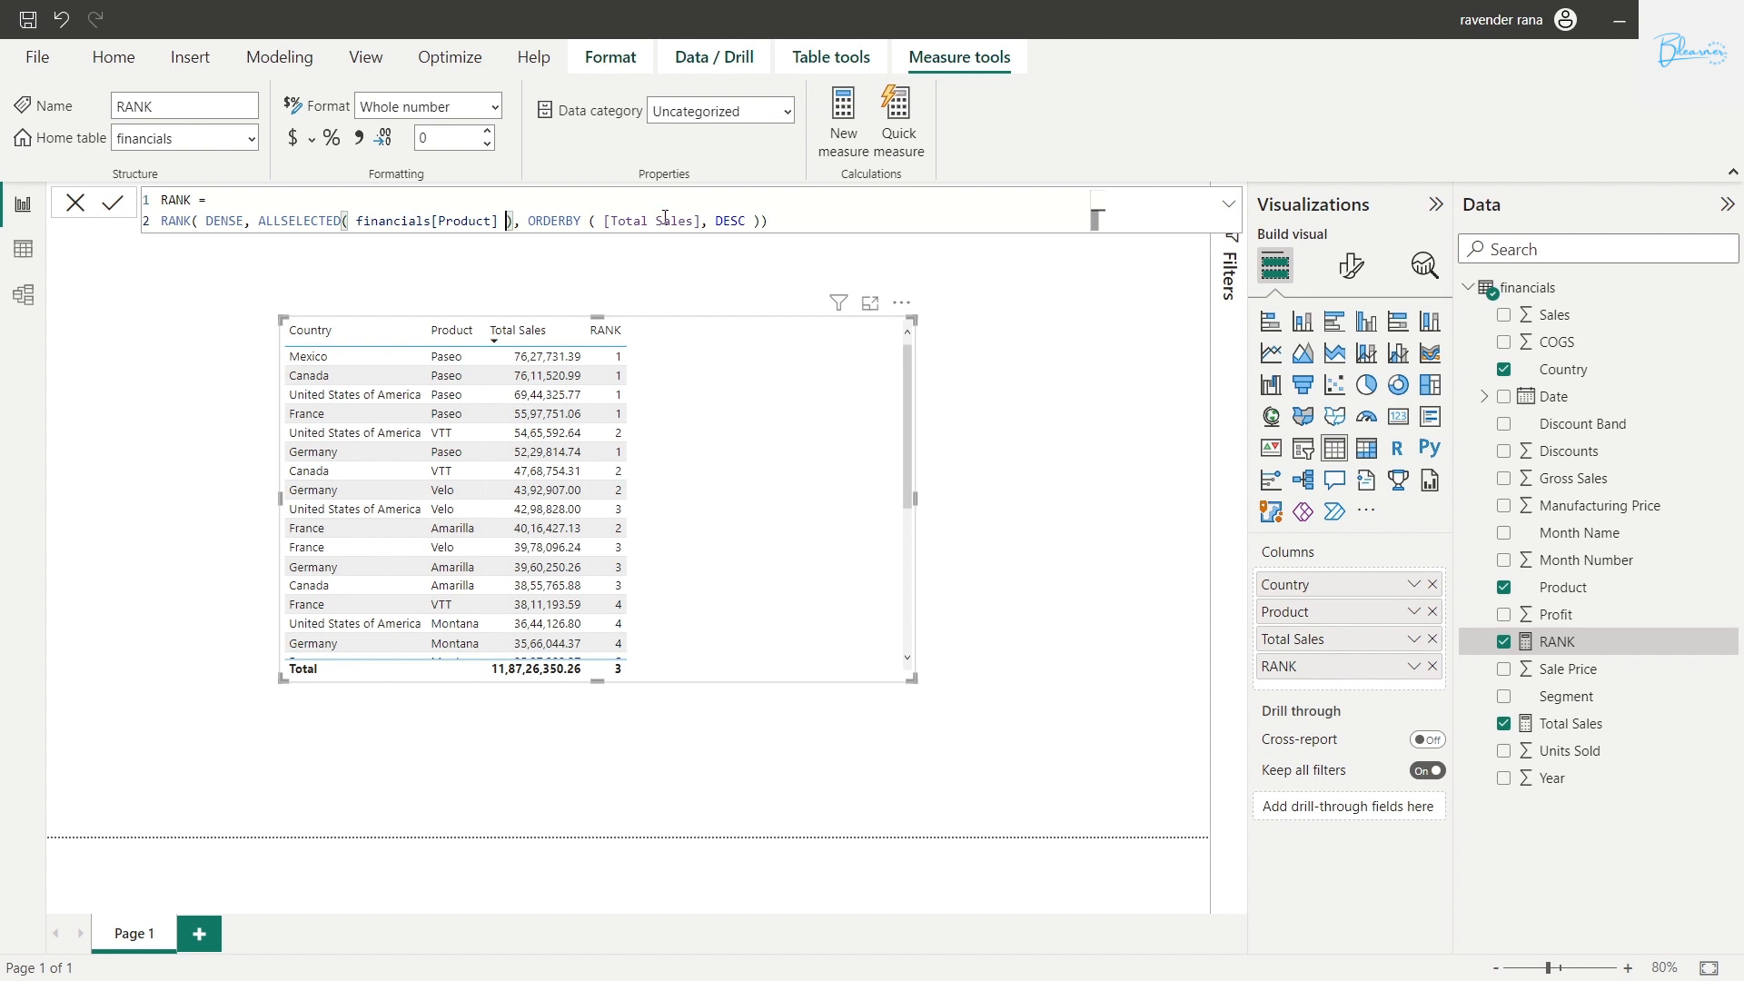
pyautogui.press('Left')
pyautogui.write(', co')
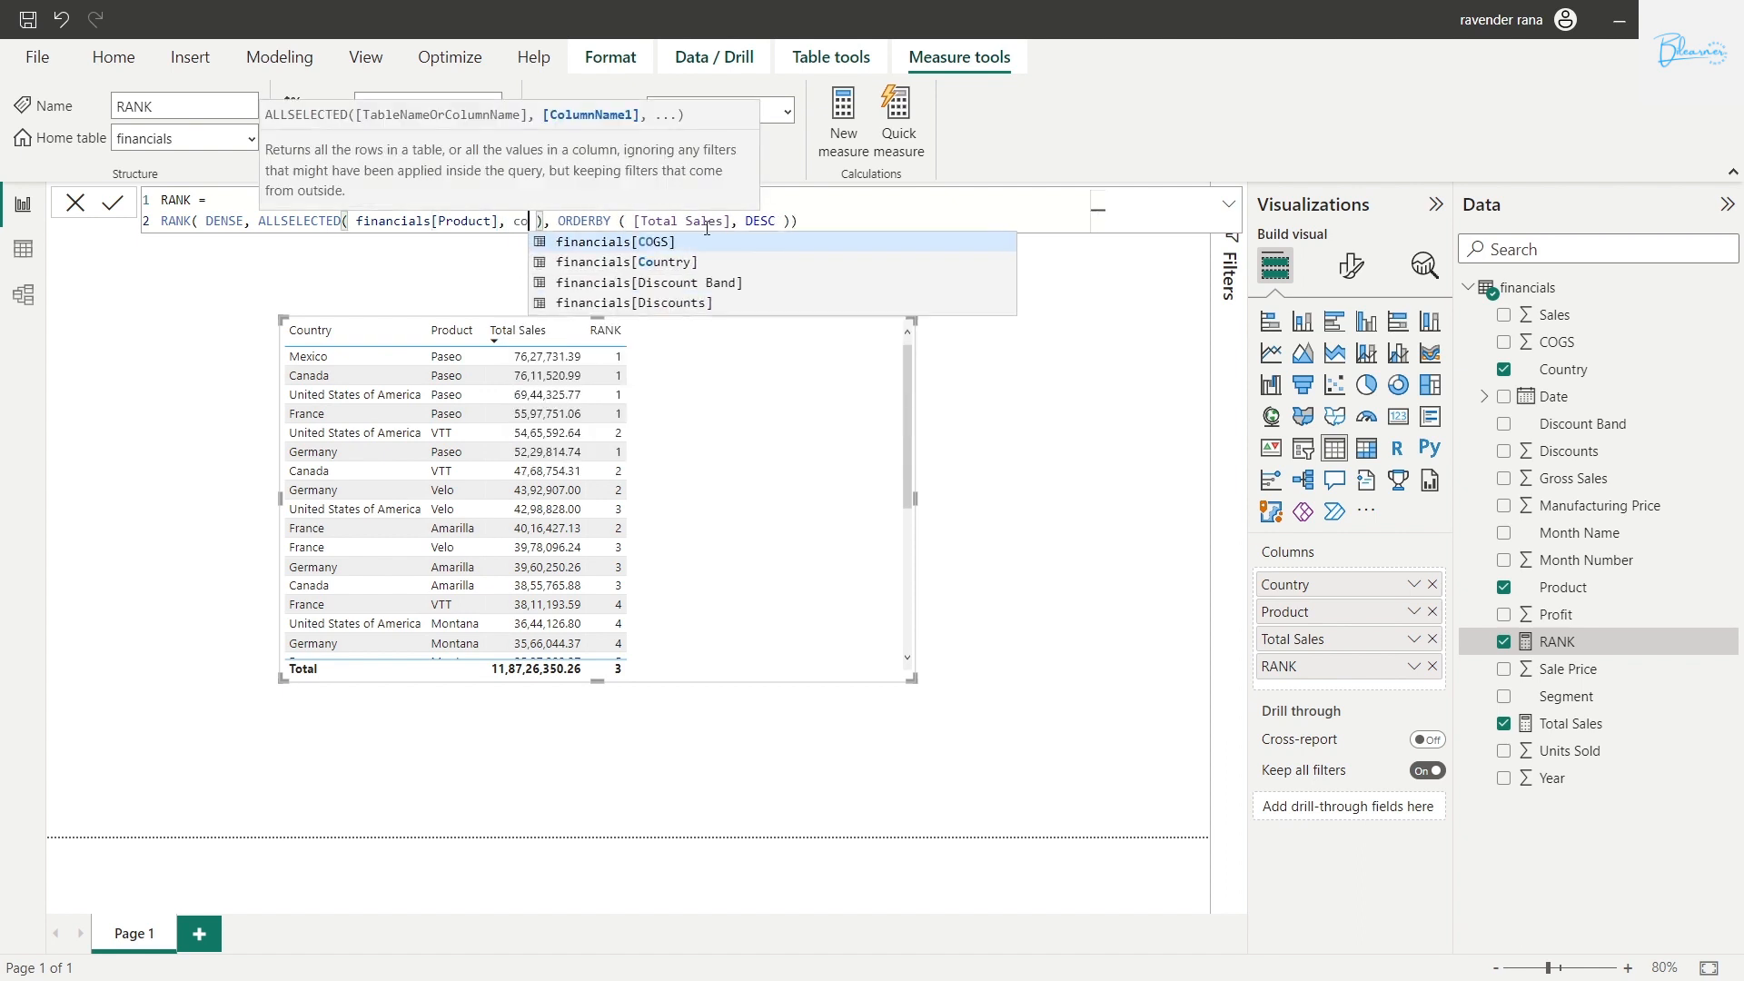
pyautogui.press('Down')
pyautogui.press('Tab')
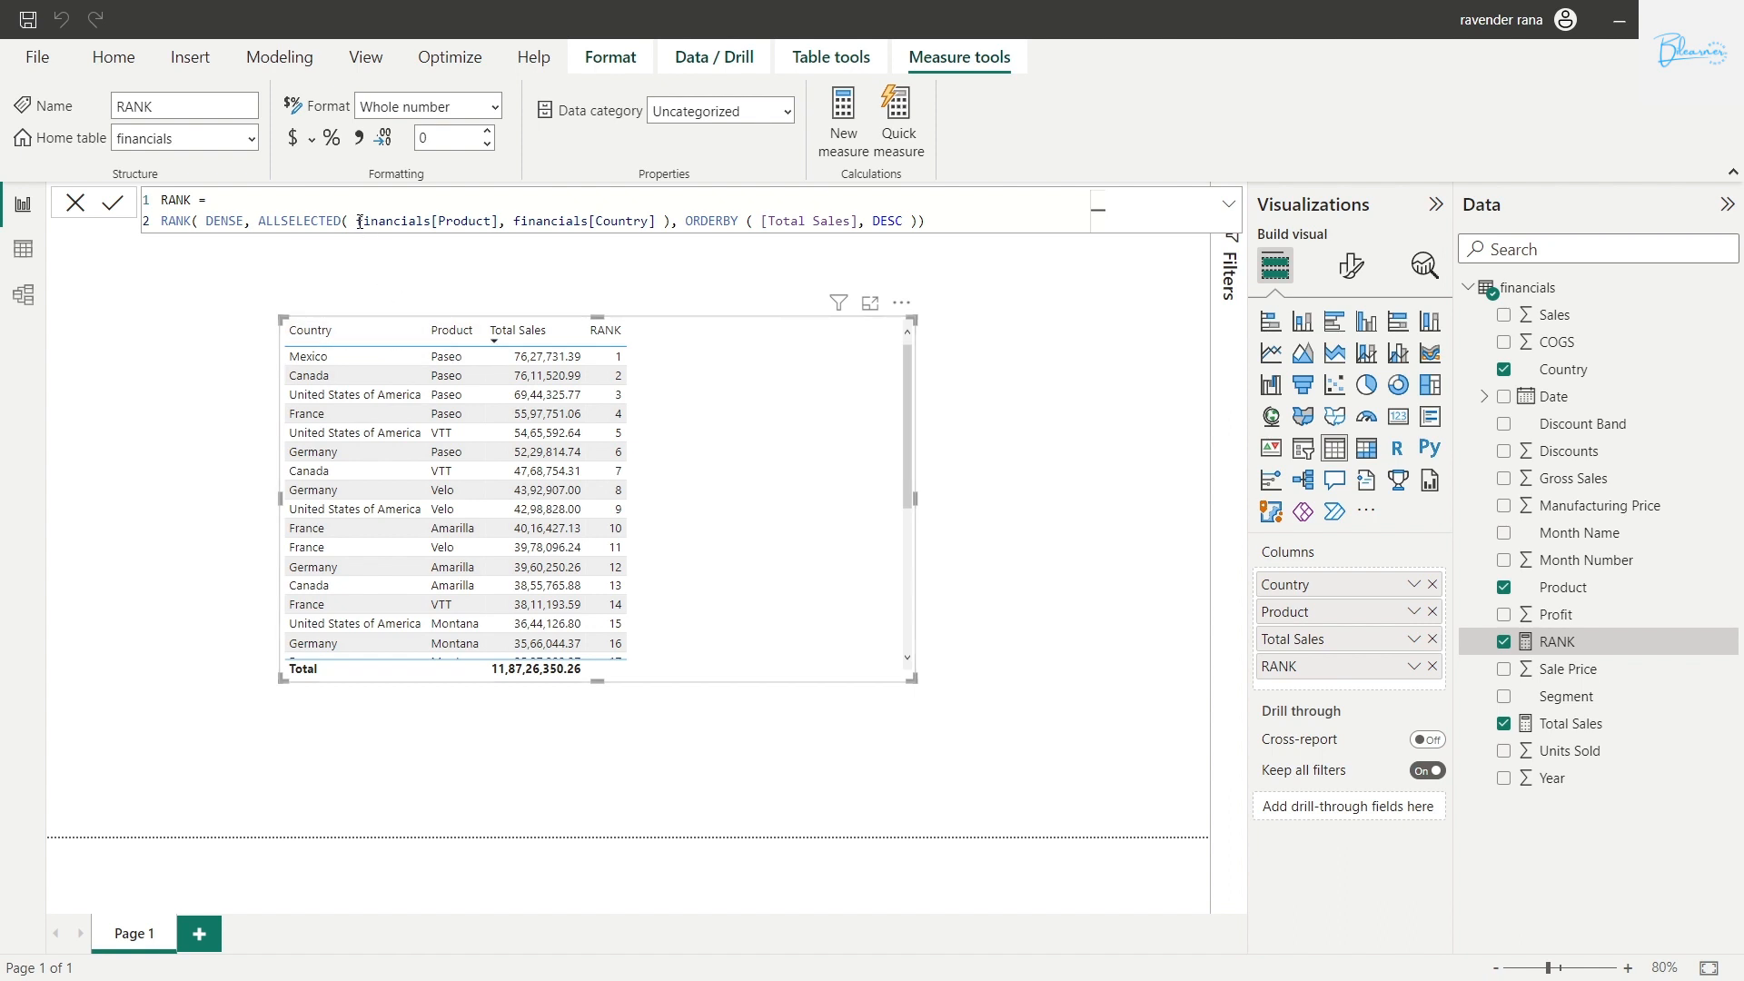
pyautogui.moveTo(359, 221); pyautogui.dragTo(635, 219)
pyautogui.moveTo(652, 221); pyautogui.dragTo(657, 221)
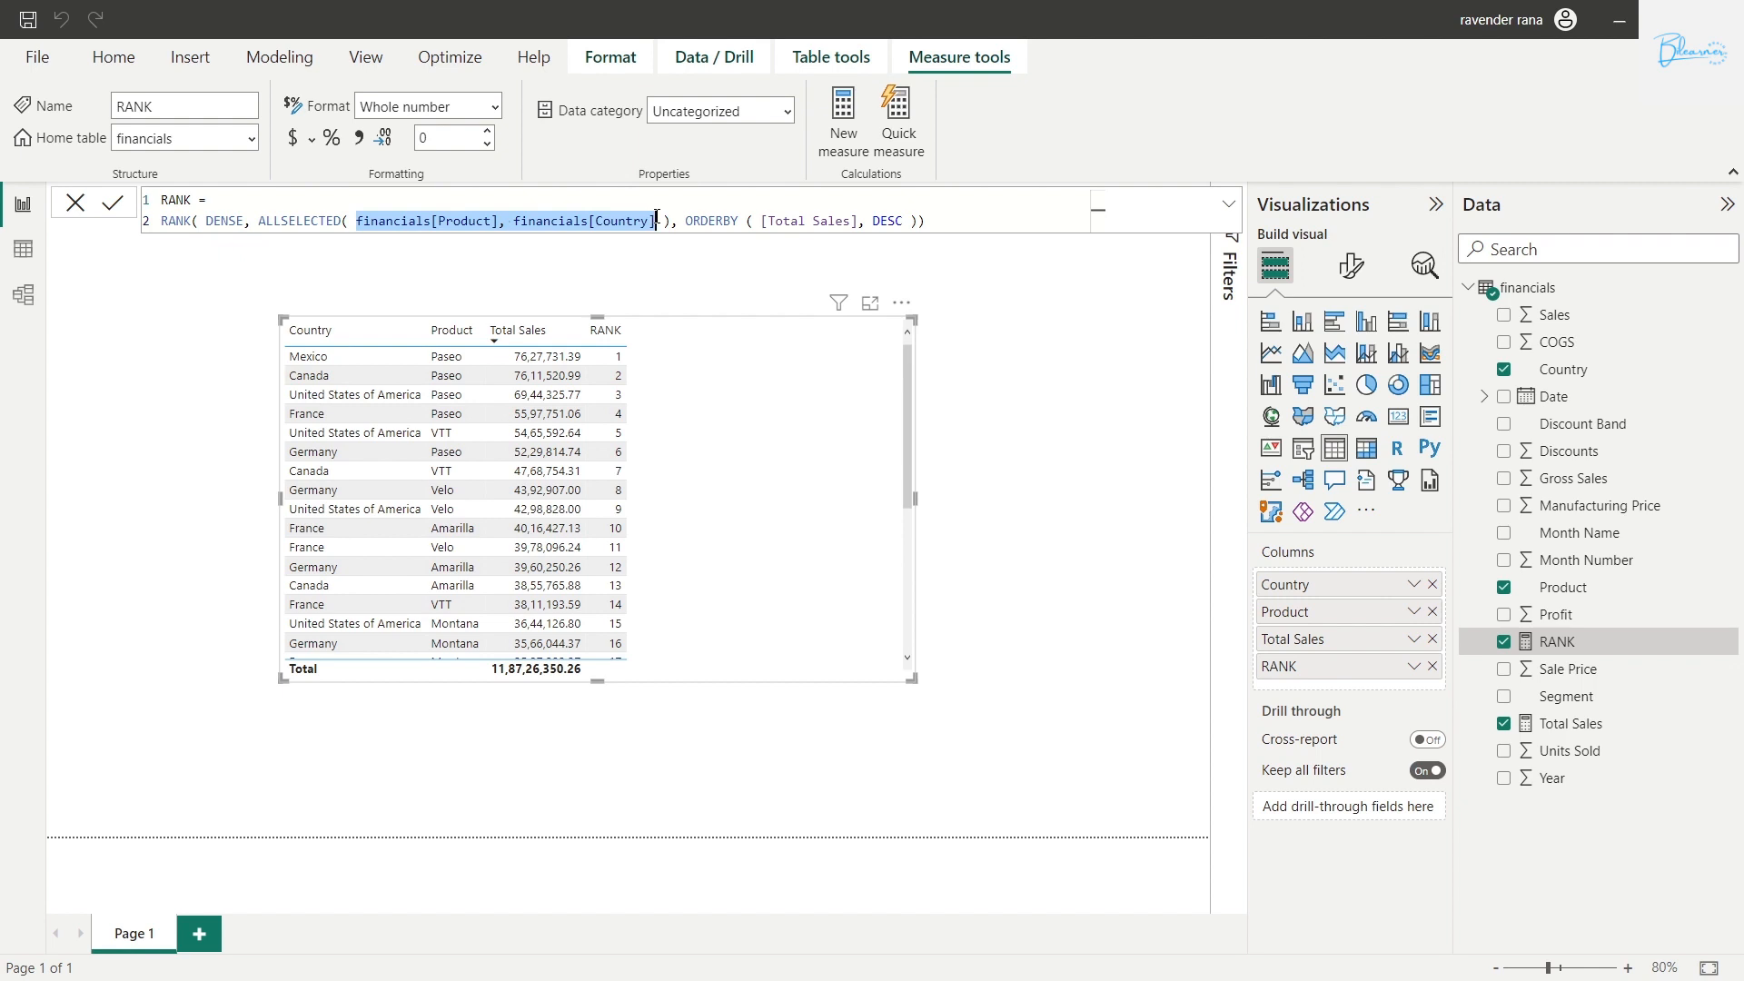
pyautogui.click(657, 220)
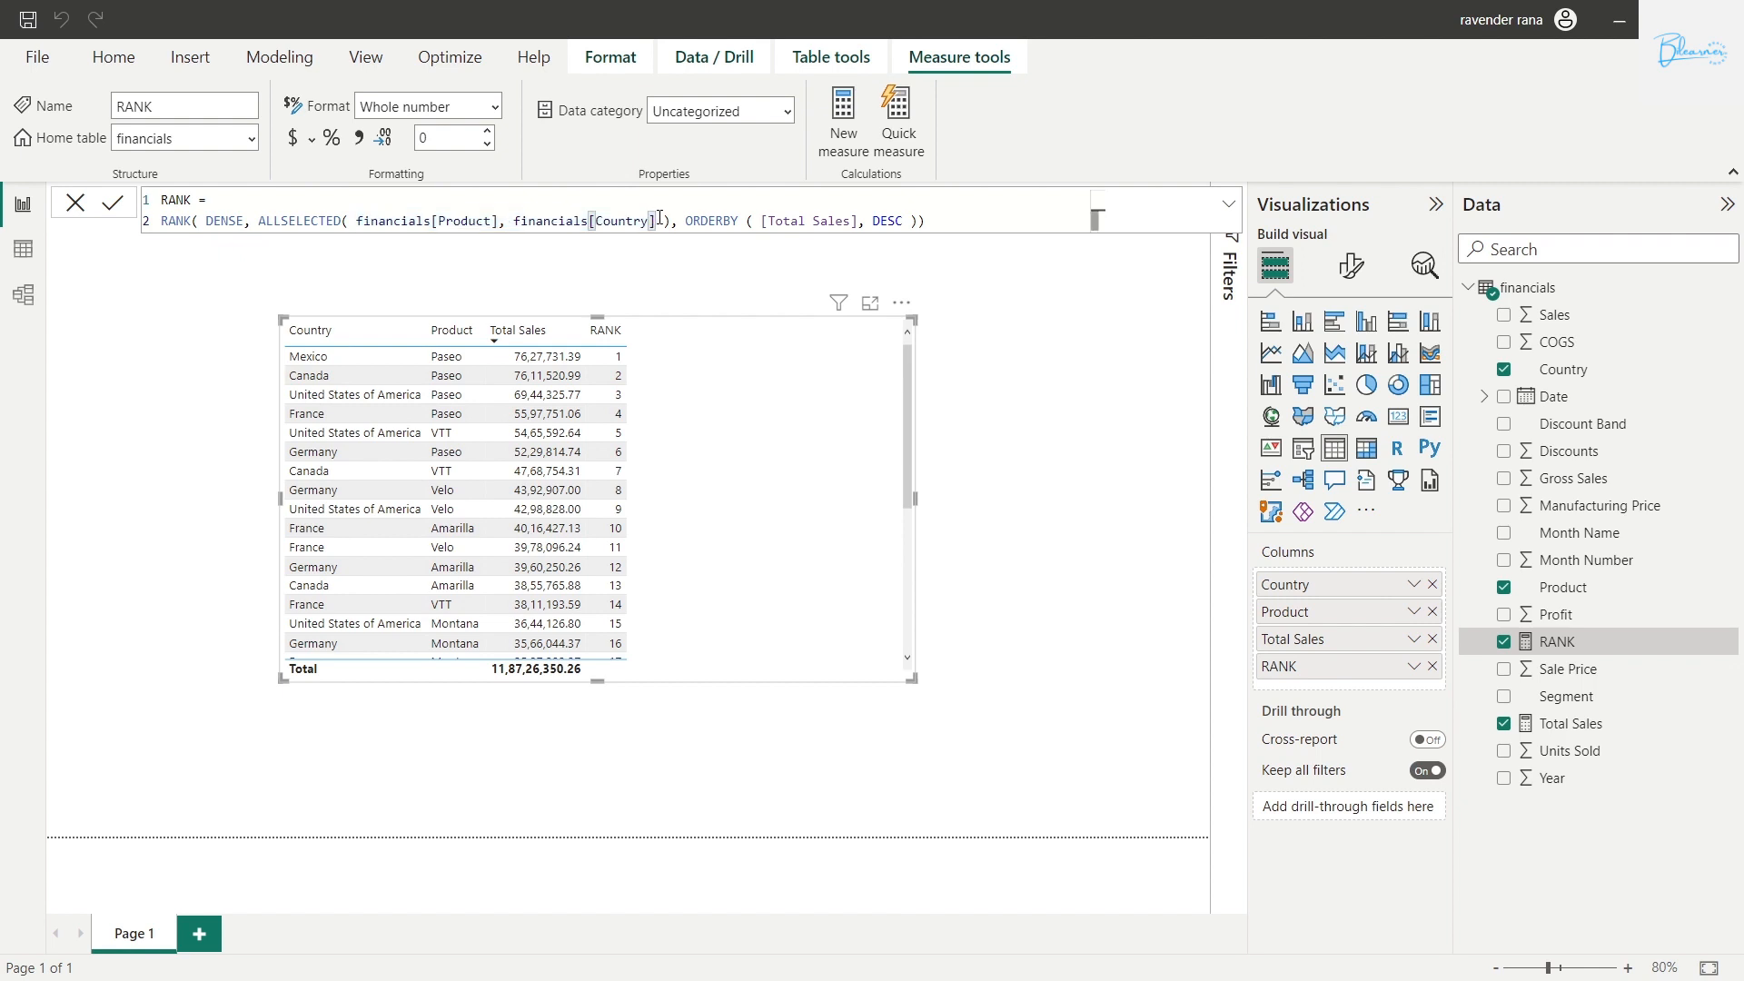
pyautogui.moveTo(664, 220); pyautogui.dragTo(438, 221)
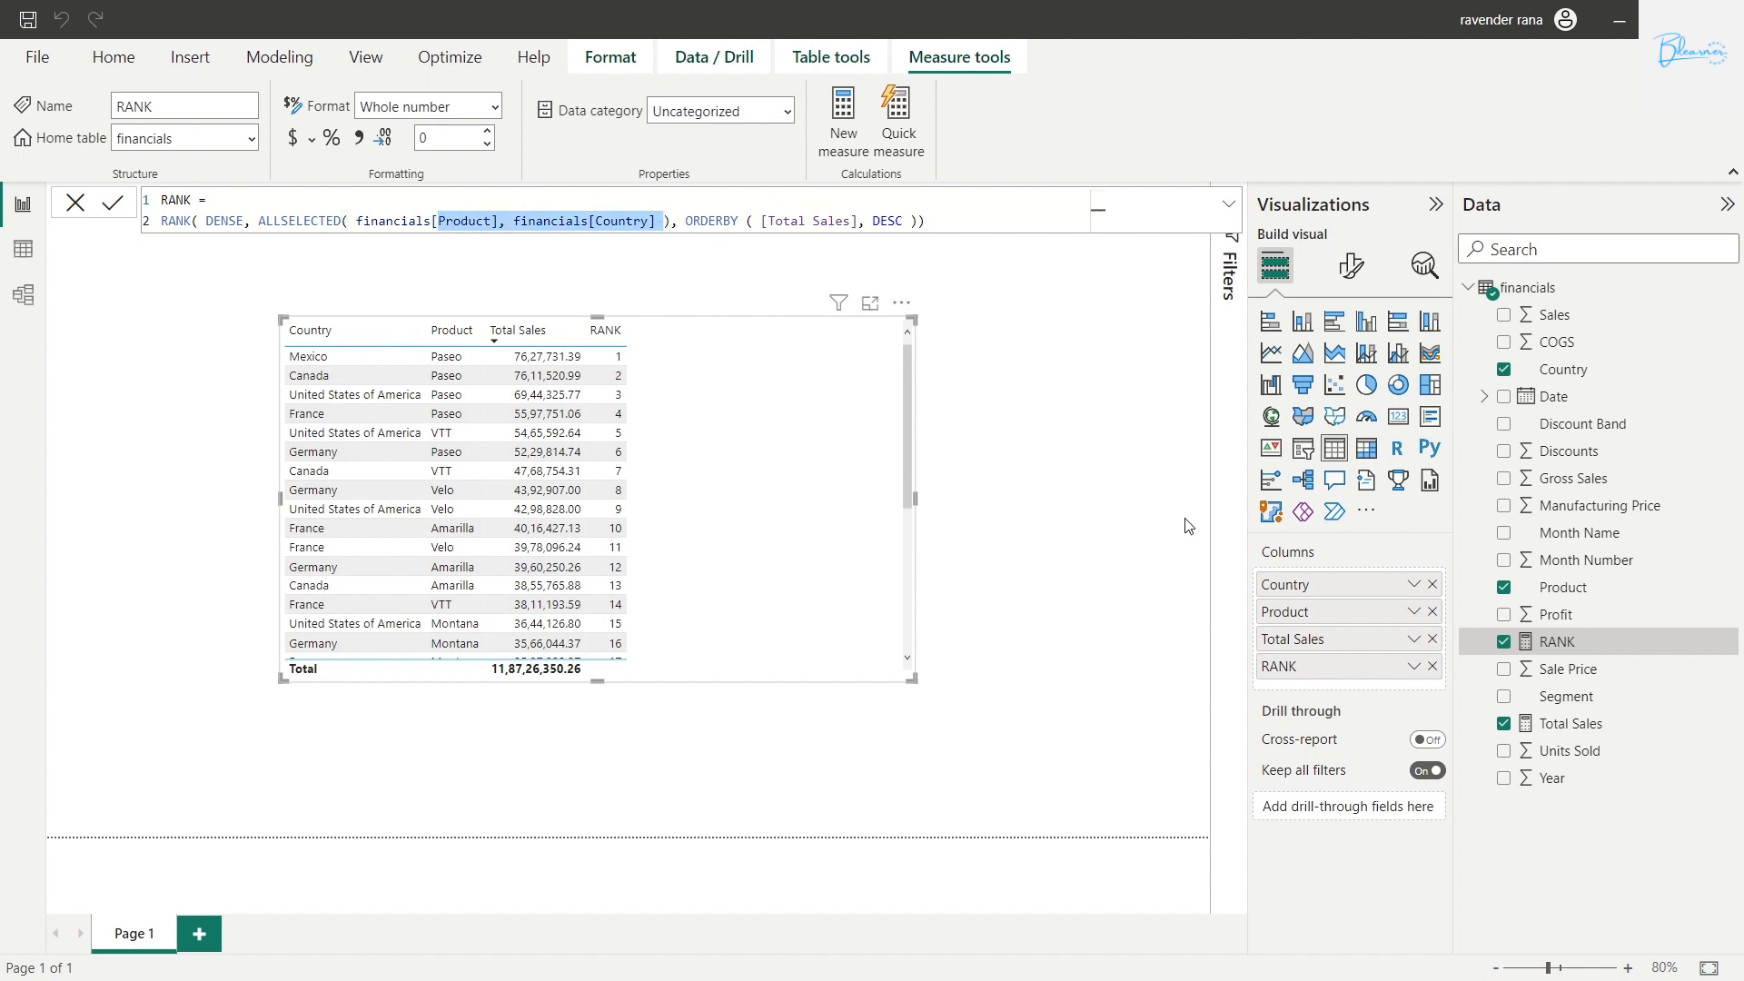
# - Add Segment to the table visual ahead of Country and enlarge the visual to fit more rows
pyautogui.click(1576, 707)
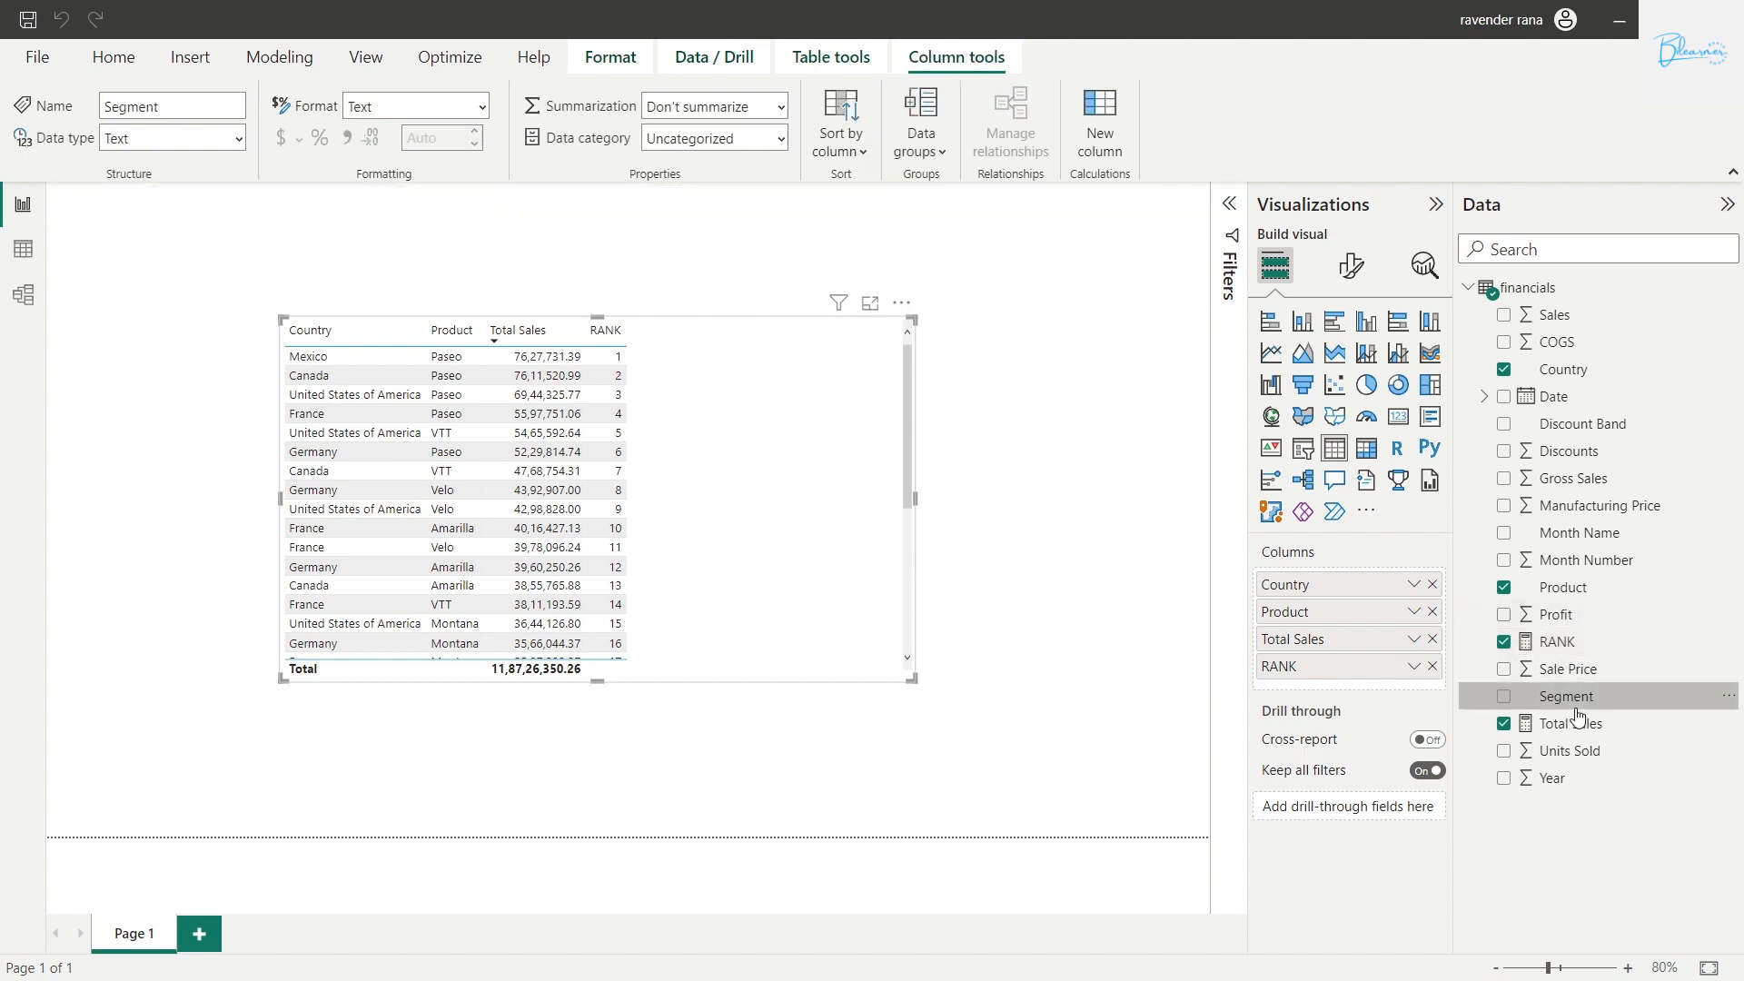
pyautogui.moveTo(1576, 708); pyautogui.dragTo(1383, 583)
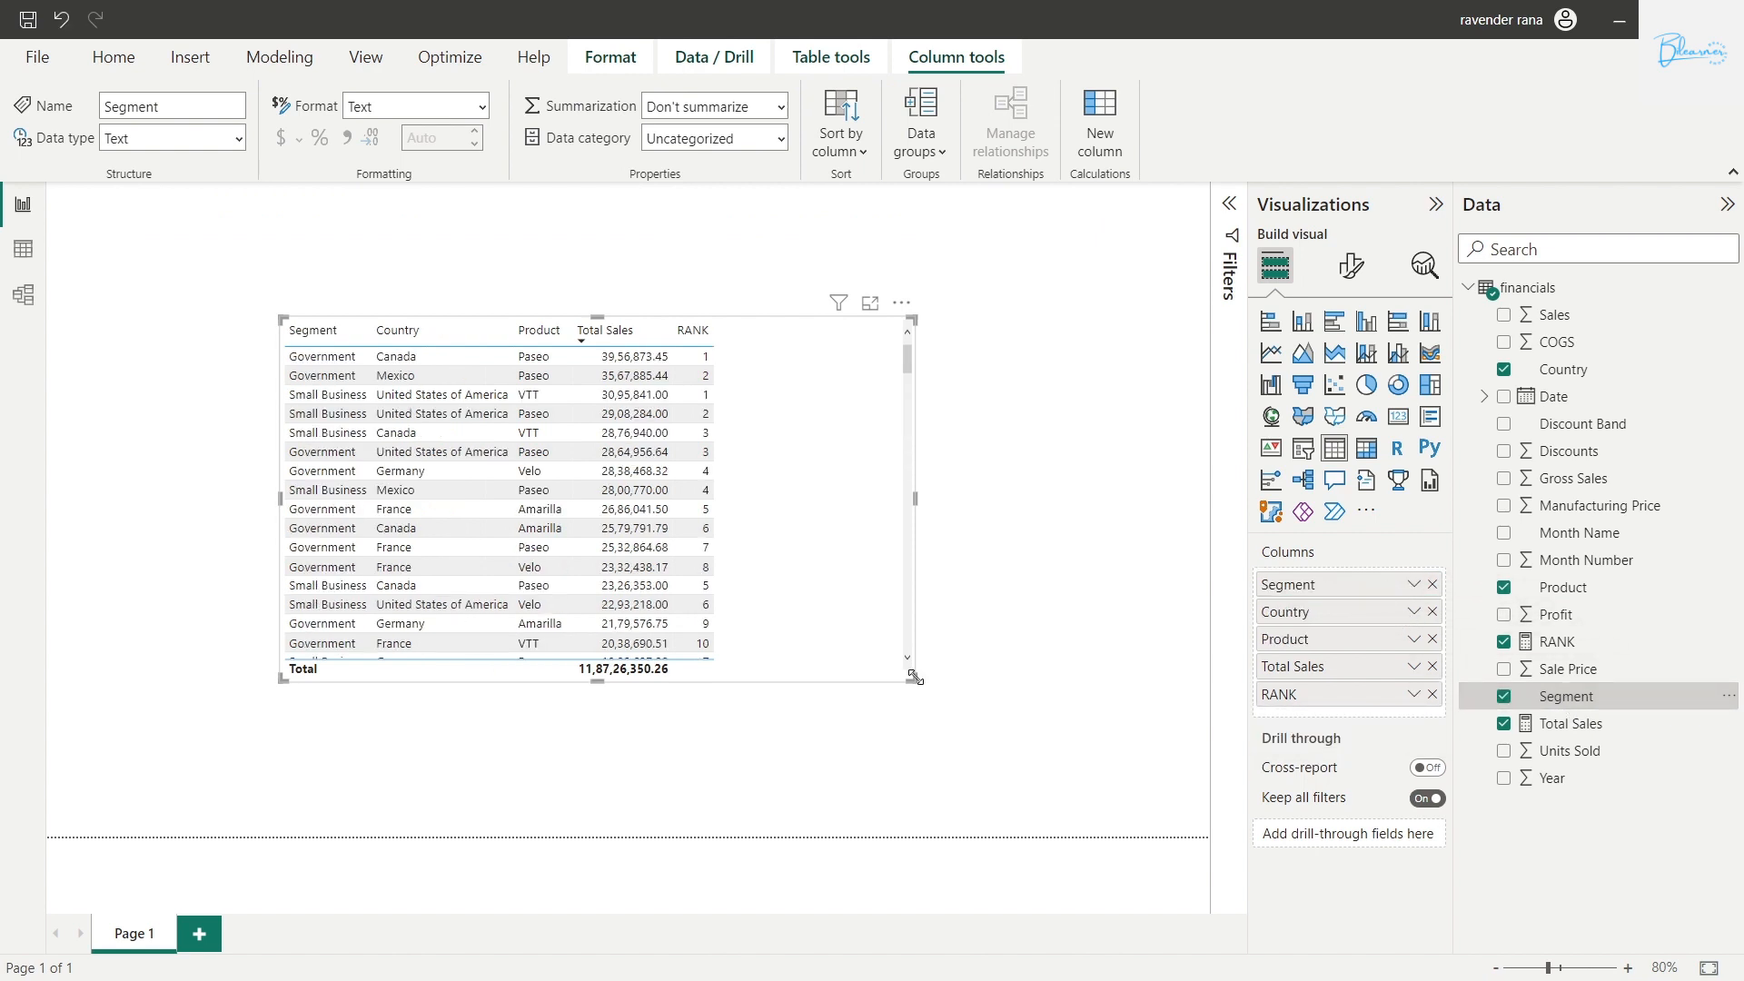
pyautogui.moveTo(914, 677); pyautogui.dragTo(1011, 744)
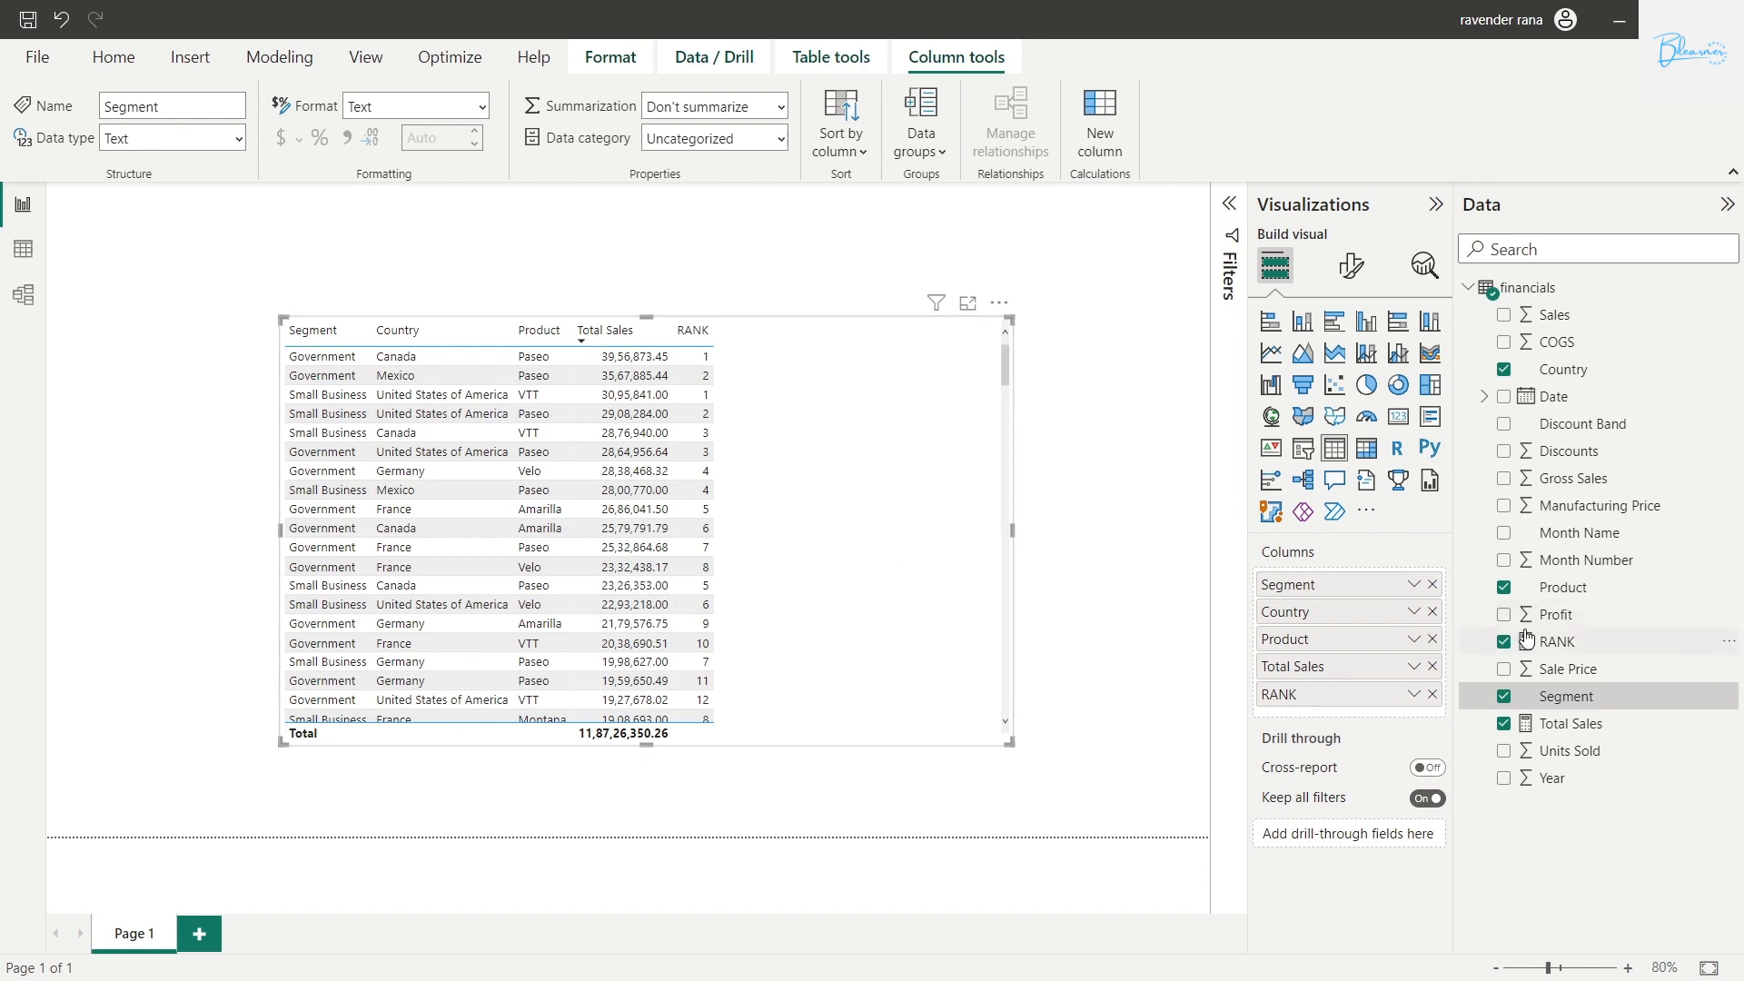
# - Add financials[Segment] as a third column inside ALLSELECTED in the RANK measure and commit the formula
pyautogui.click(1555, 643)
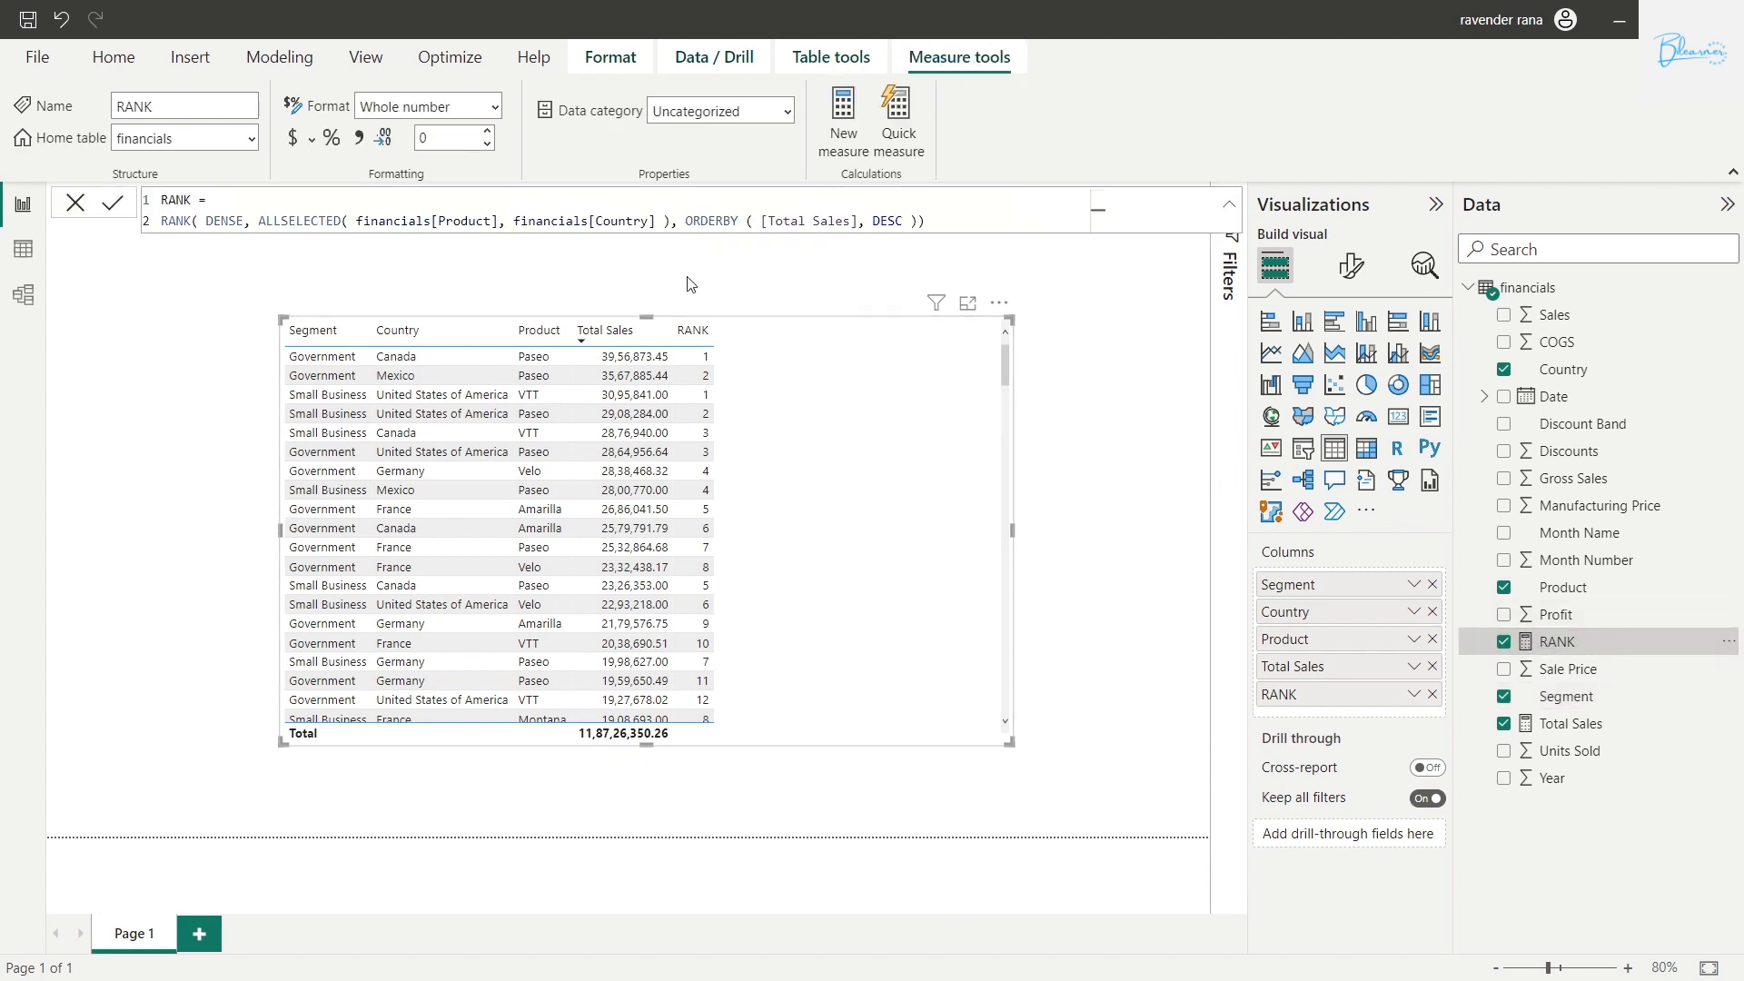
pyautogui.click(656, 222)
pyautogui.write(', seg')
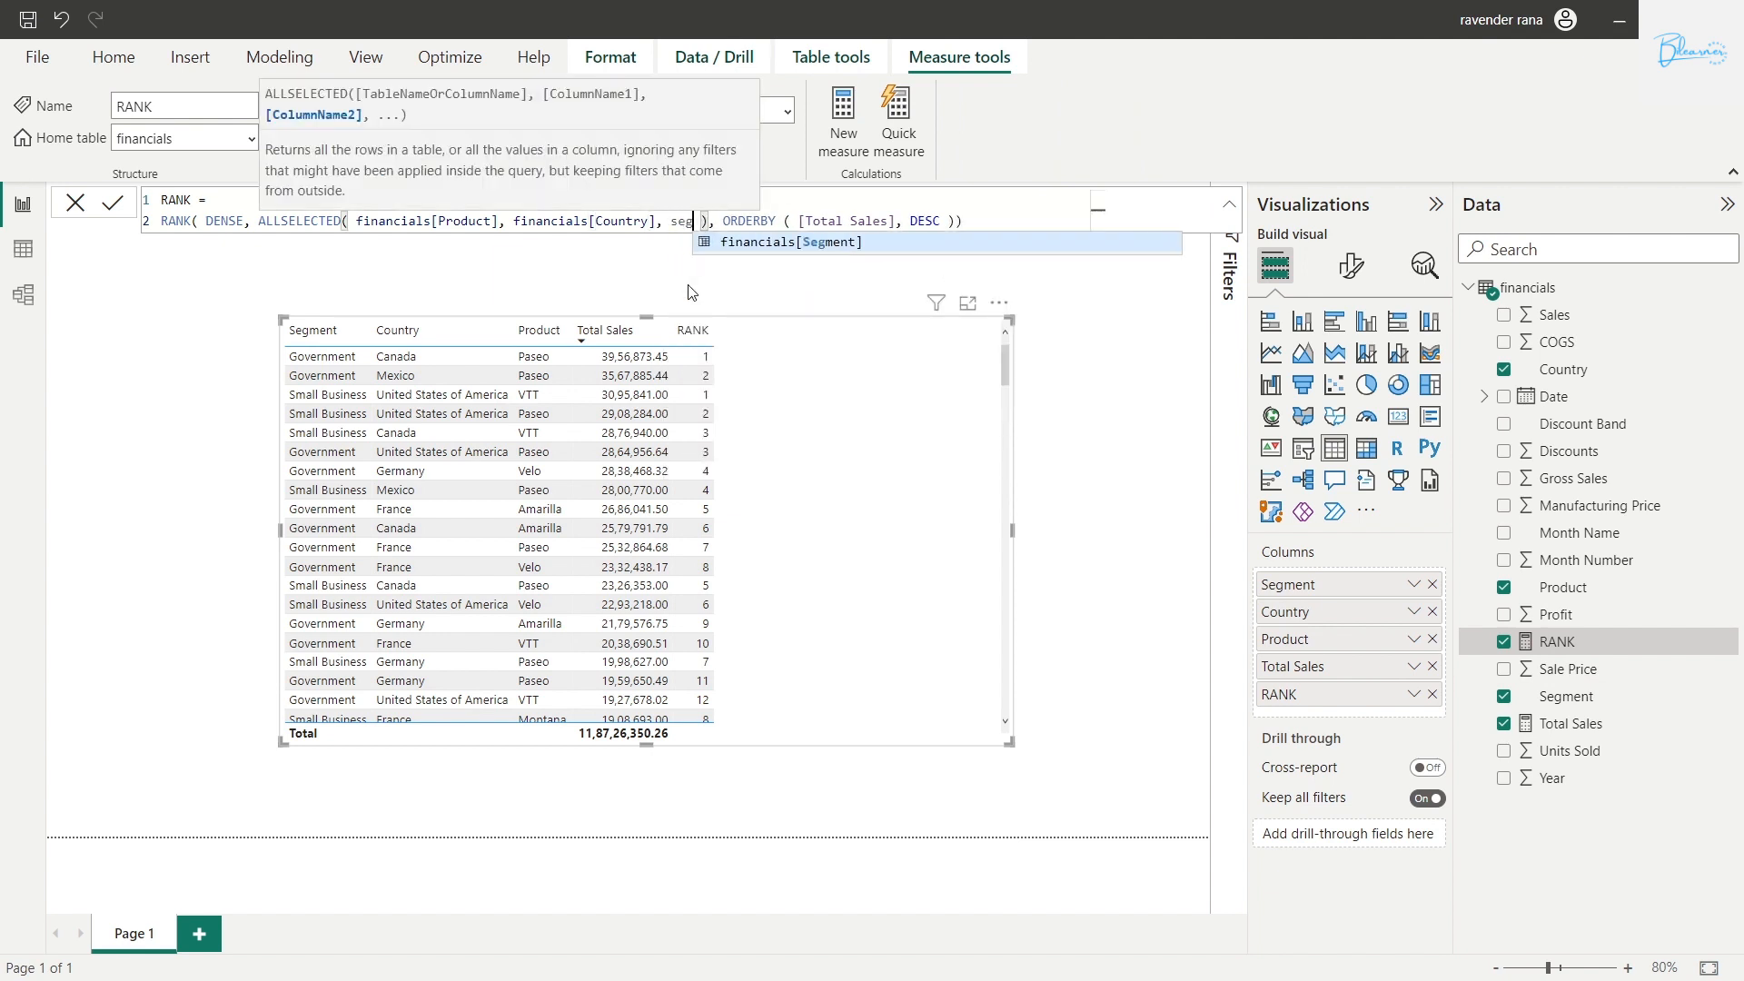
pyautogui.press('Tab')
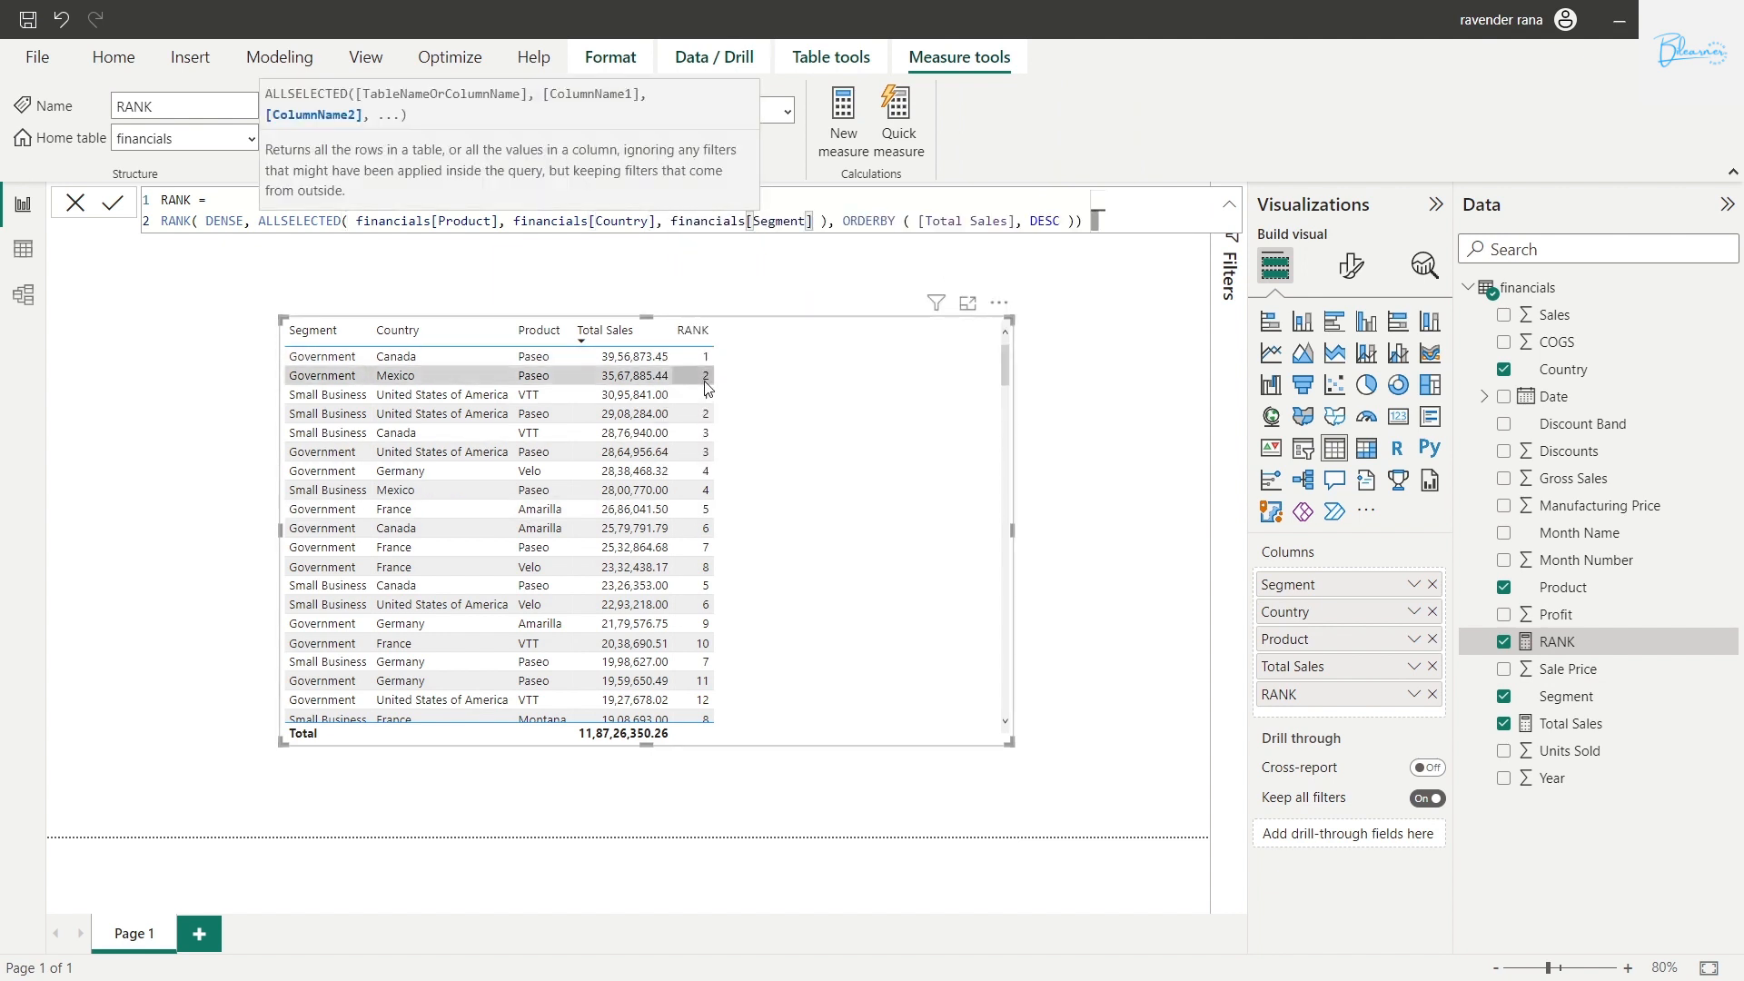
pyautogui.click(837, 212)
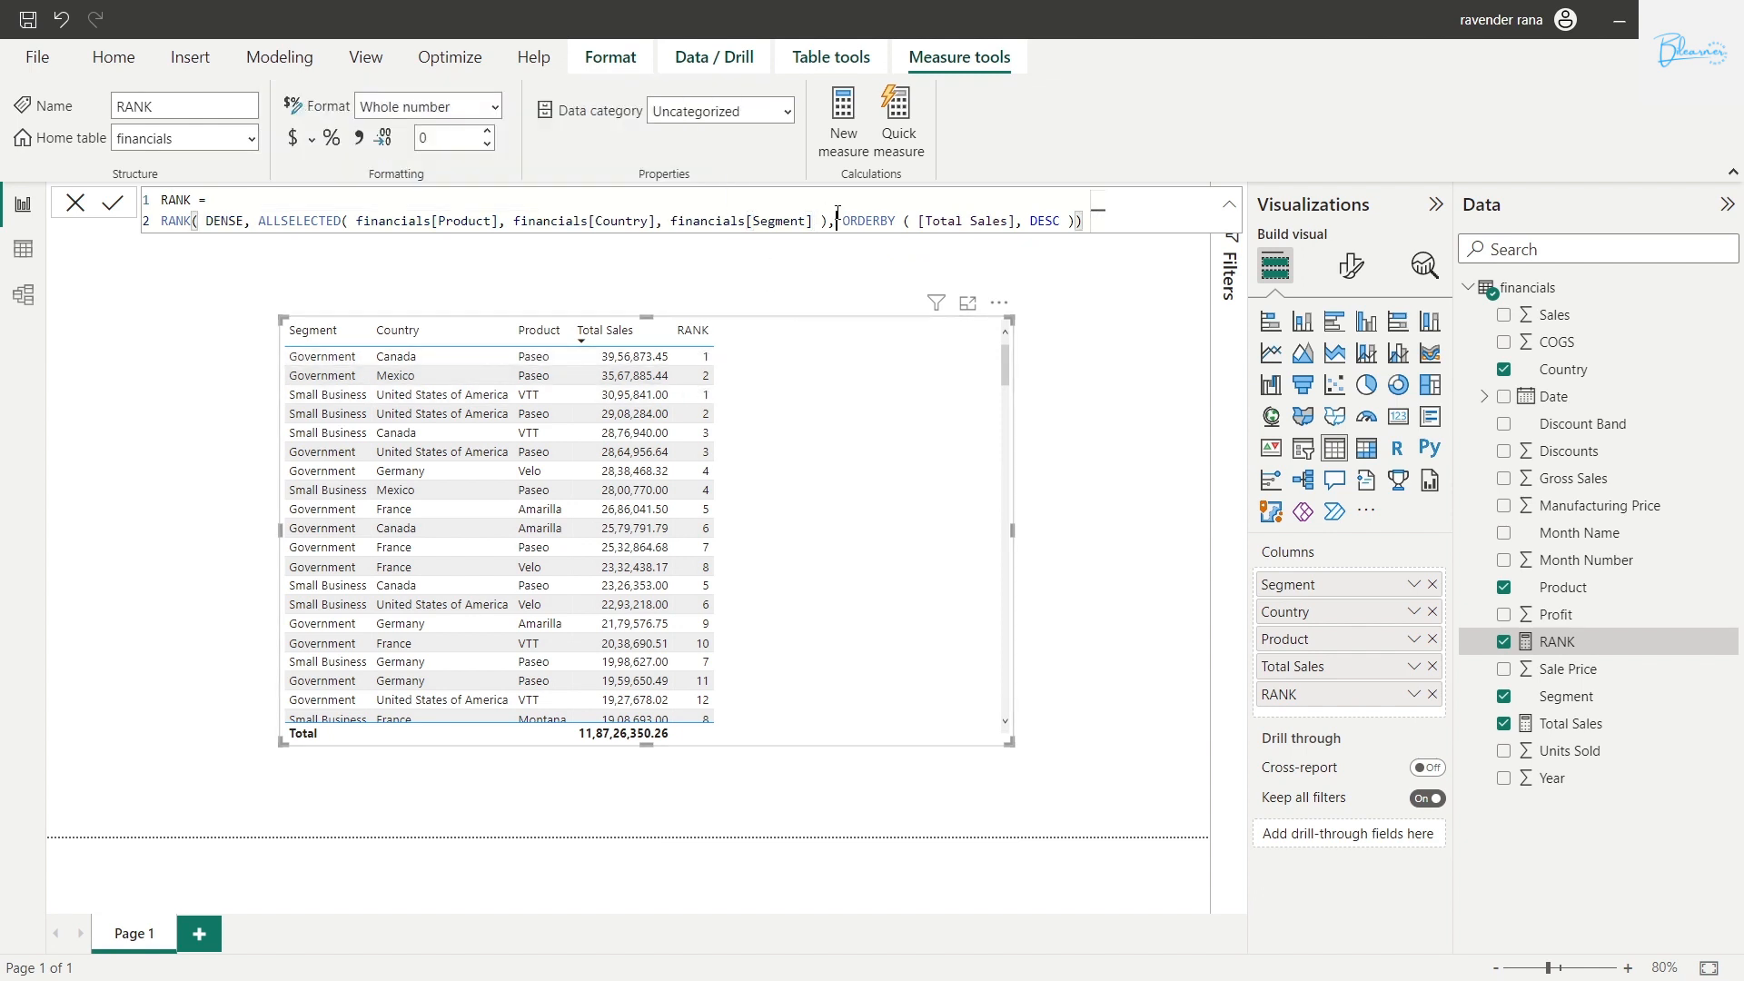
pyautogui.press('Return')
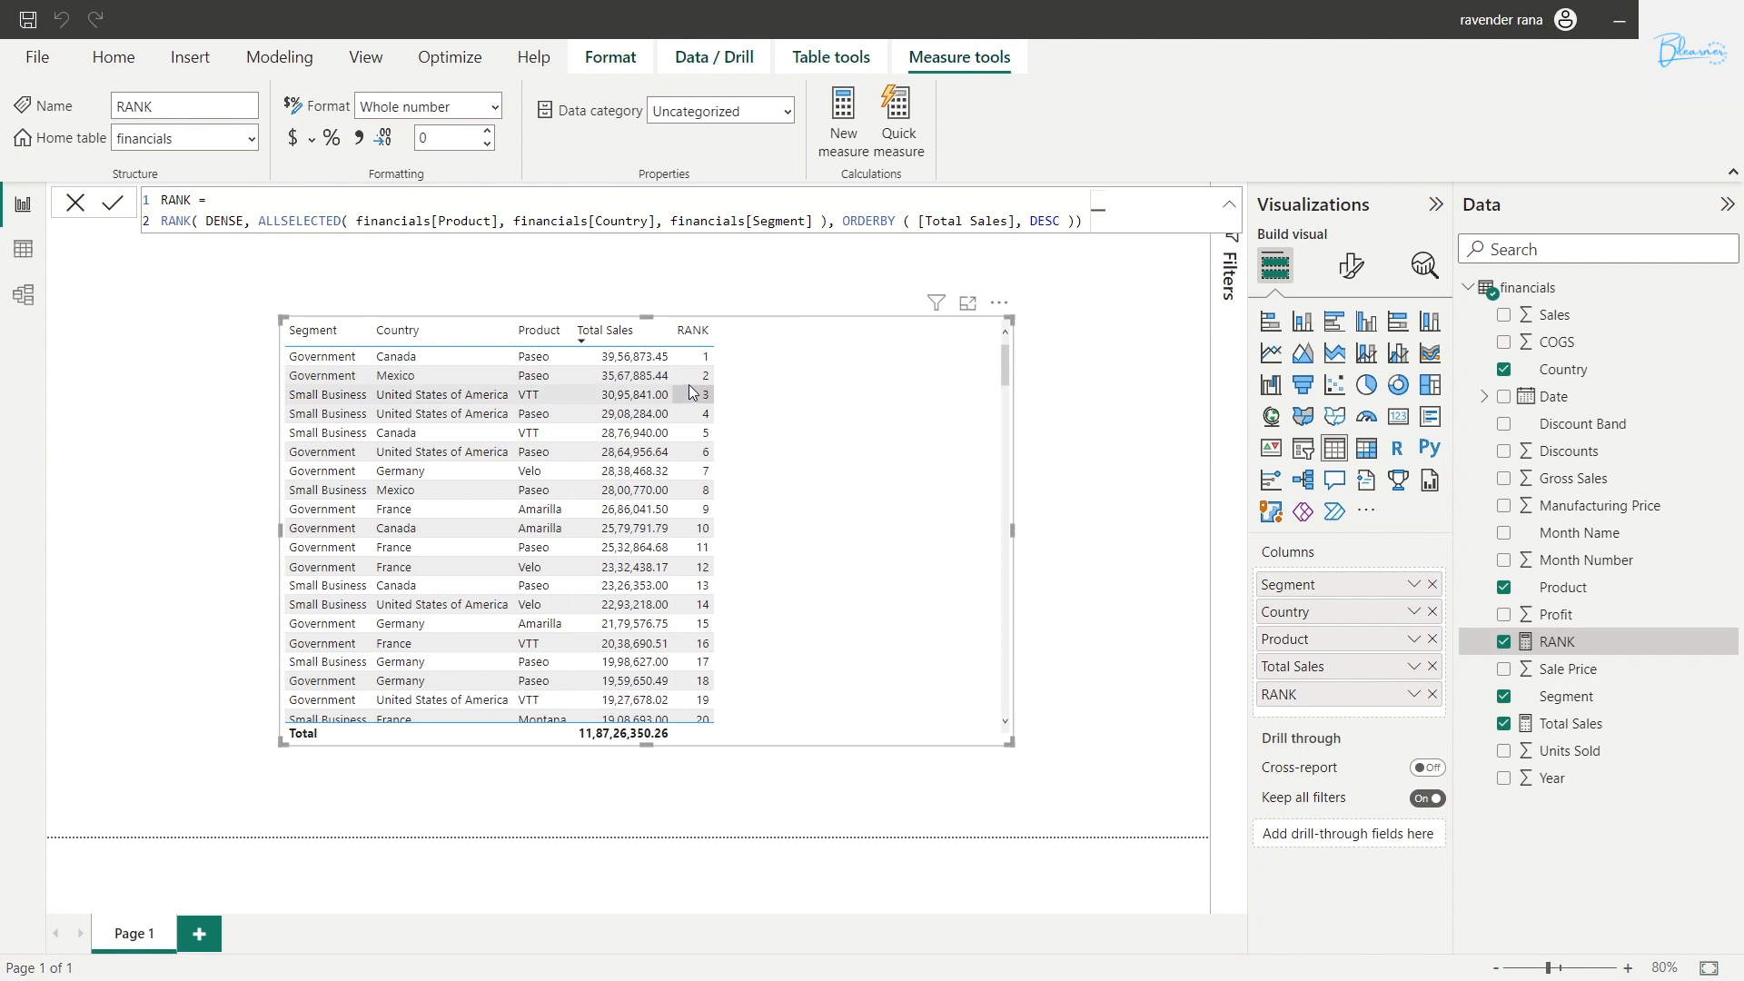
# - Examine the ranks down the table visual and review the DENSE, ALLSELECTED and ORDERBY arguments of the RANK measure
pyautogui.scroll(-5, 670, 609)
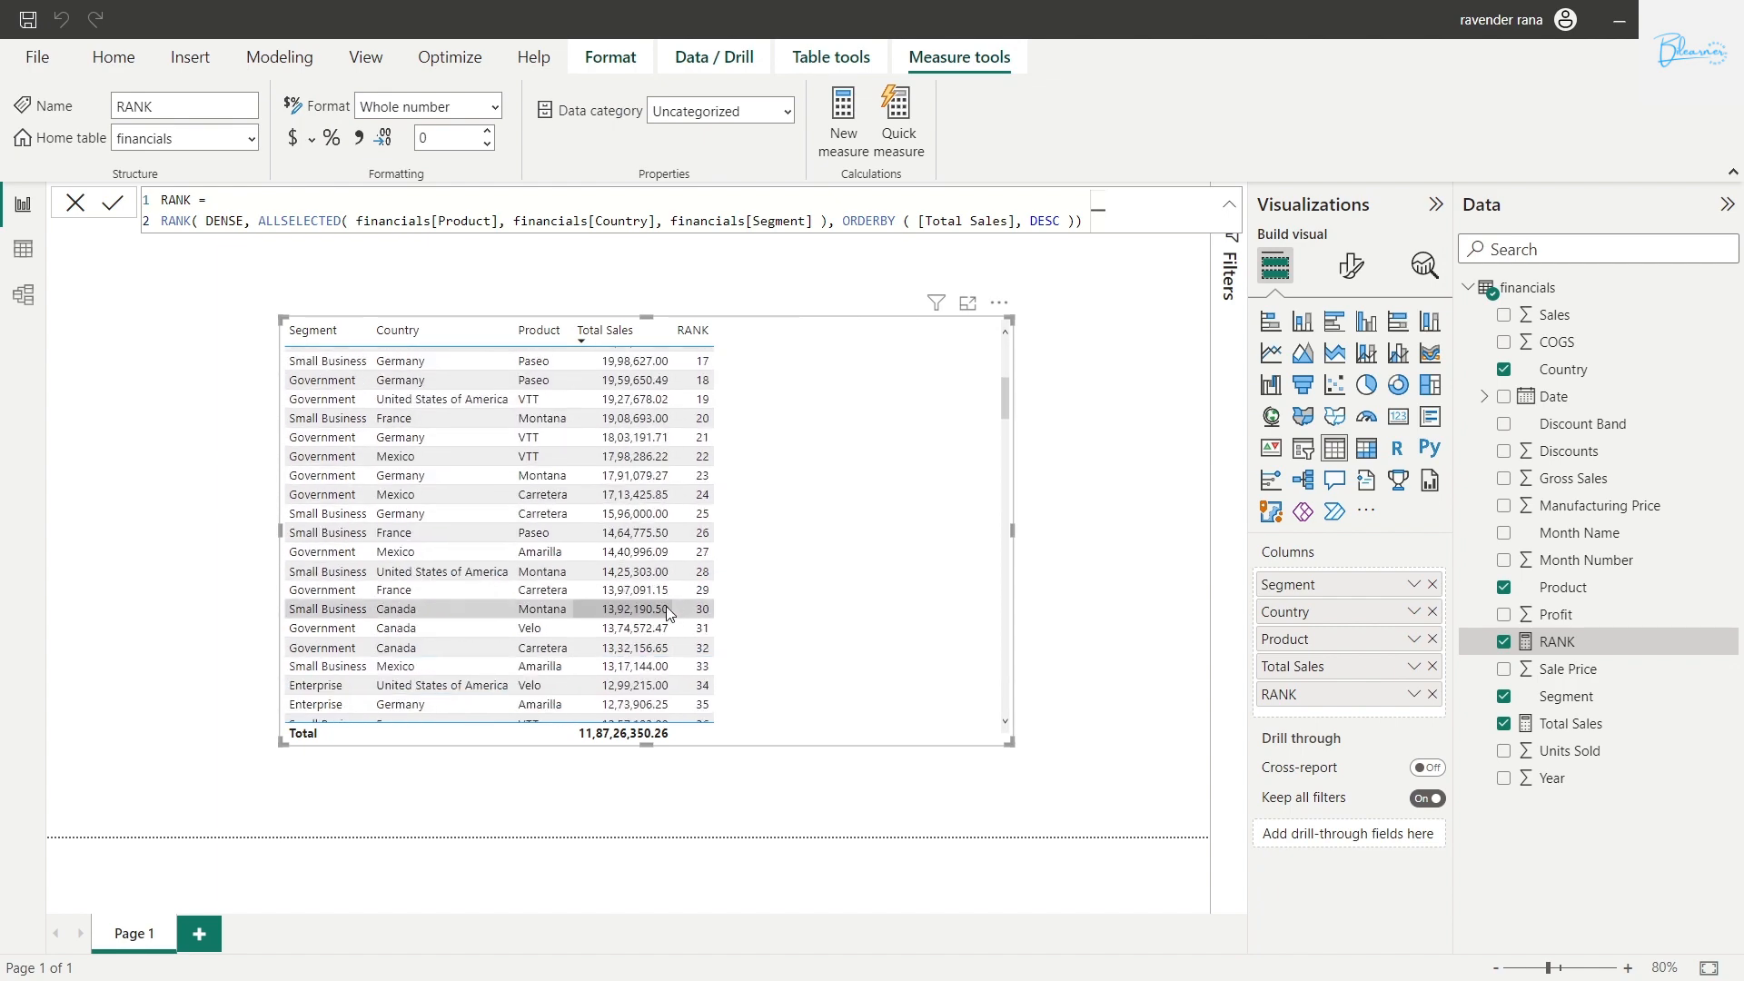
pyautogui.scroll(-20, 669, 610)
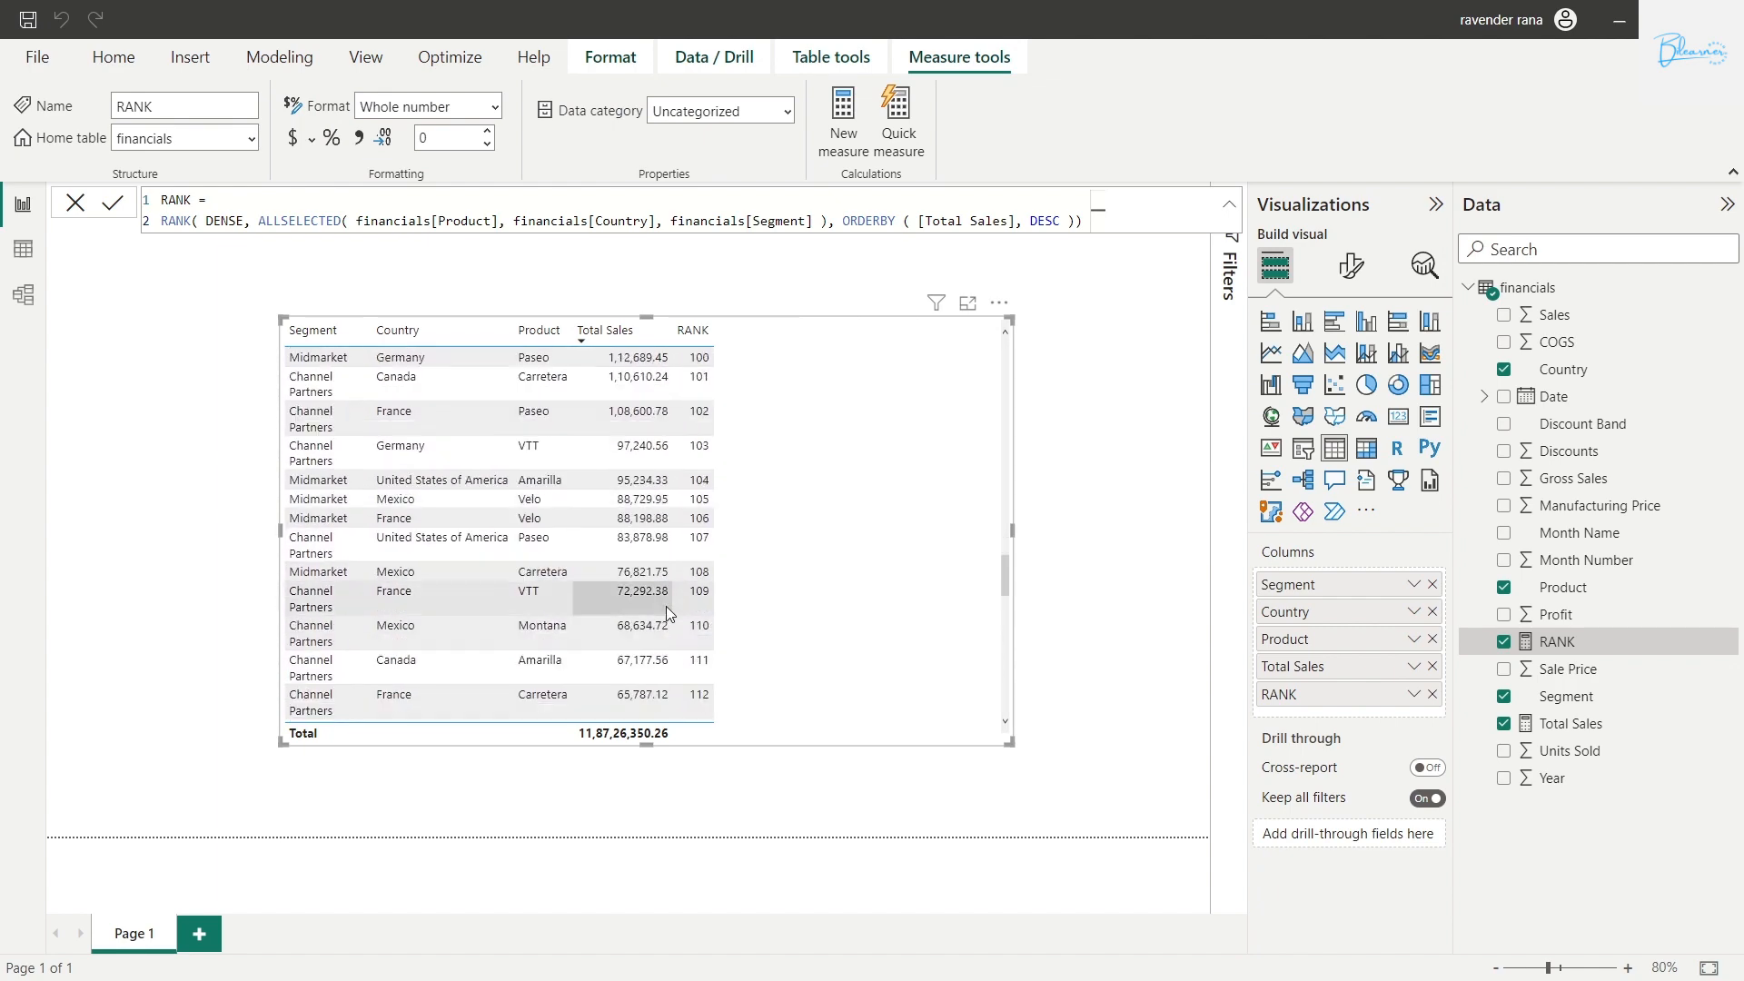
pyautogui.scroll(-6, 667, 606)
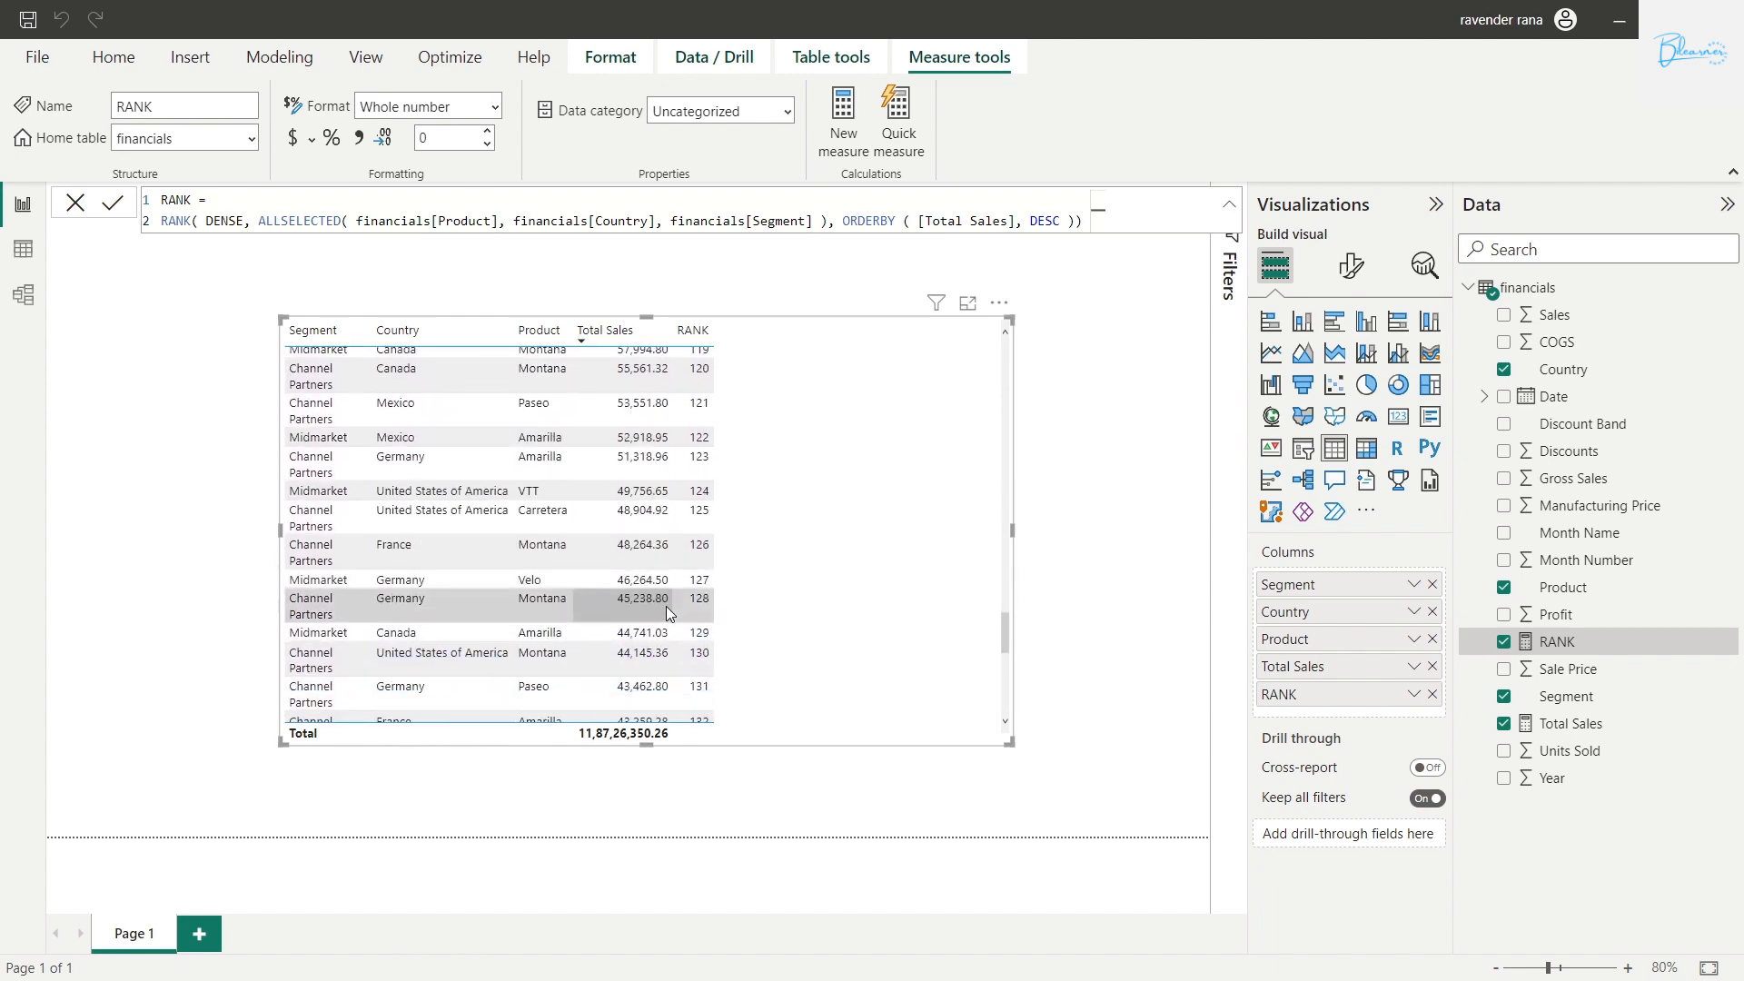
pyautogui.scroll(20, 667, 607)
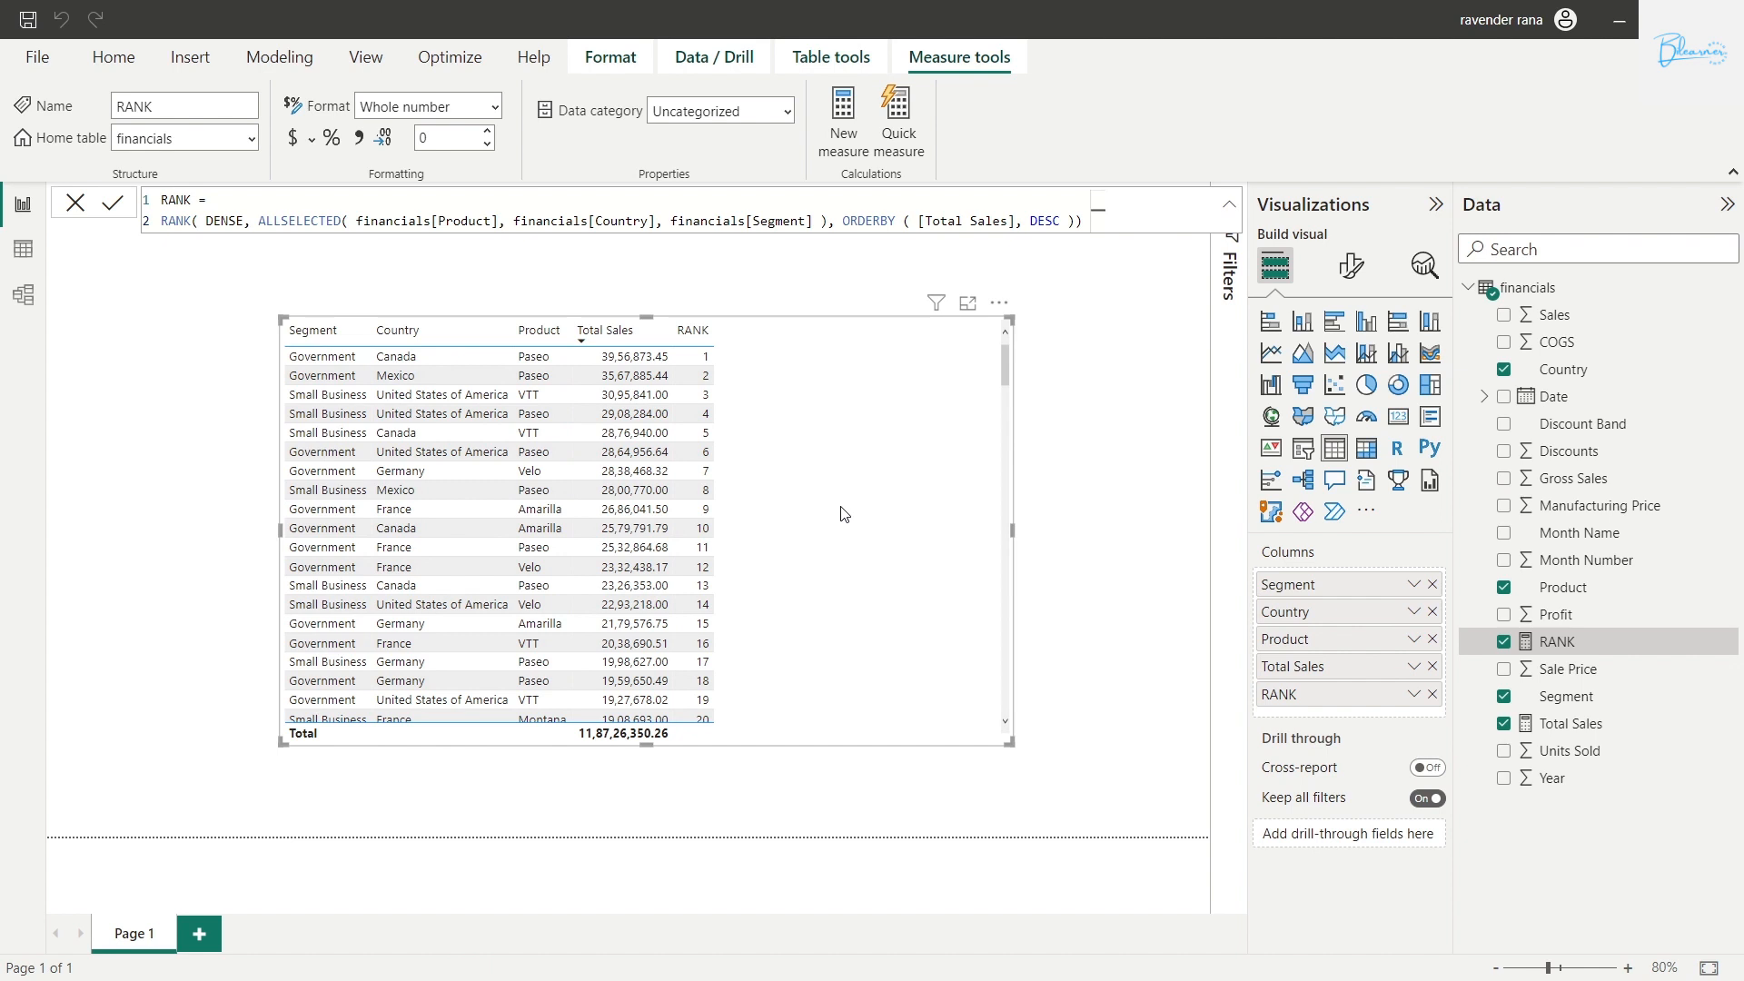
pyautogui.click(246, 221)
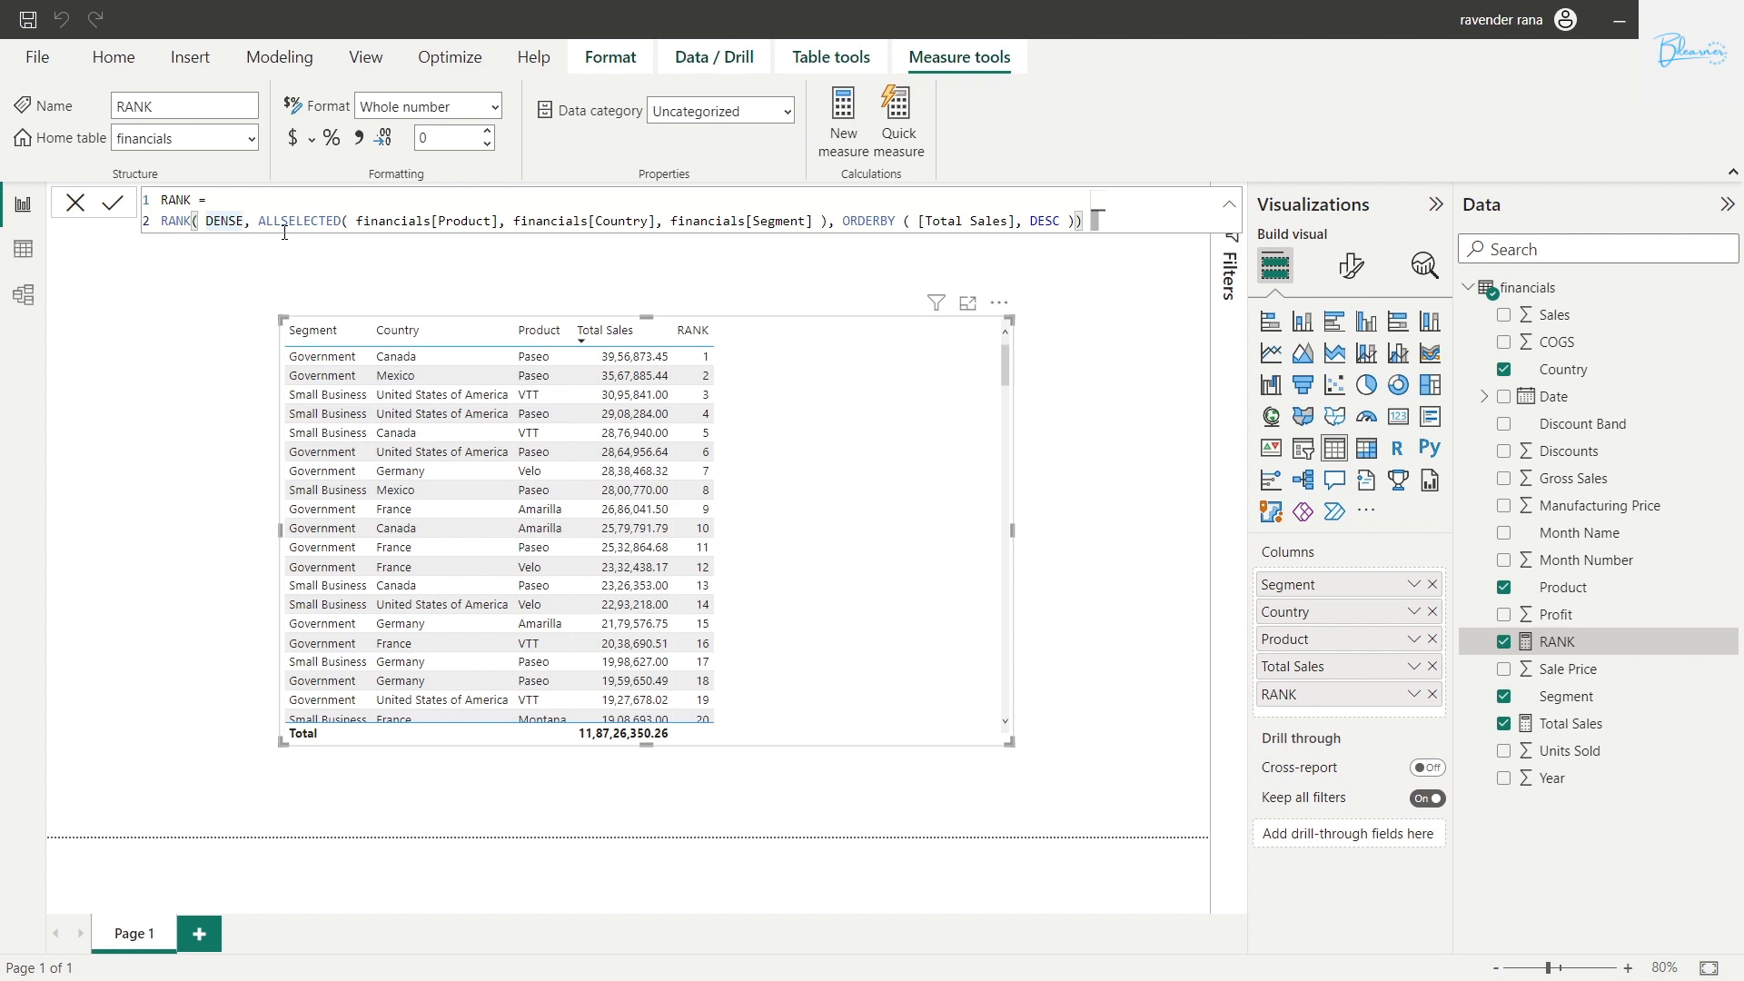
pyautogui.click(1009, 220)
pyautogui.press('Up')
pyautogui.press('Right')
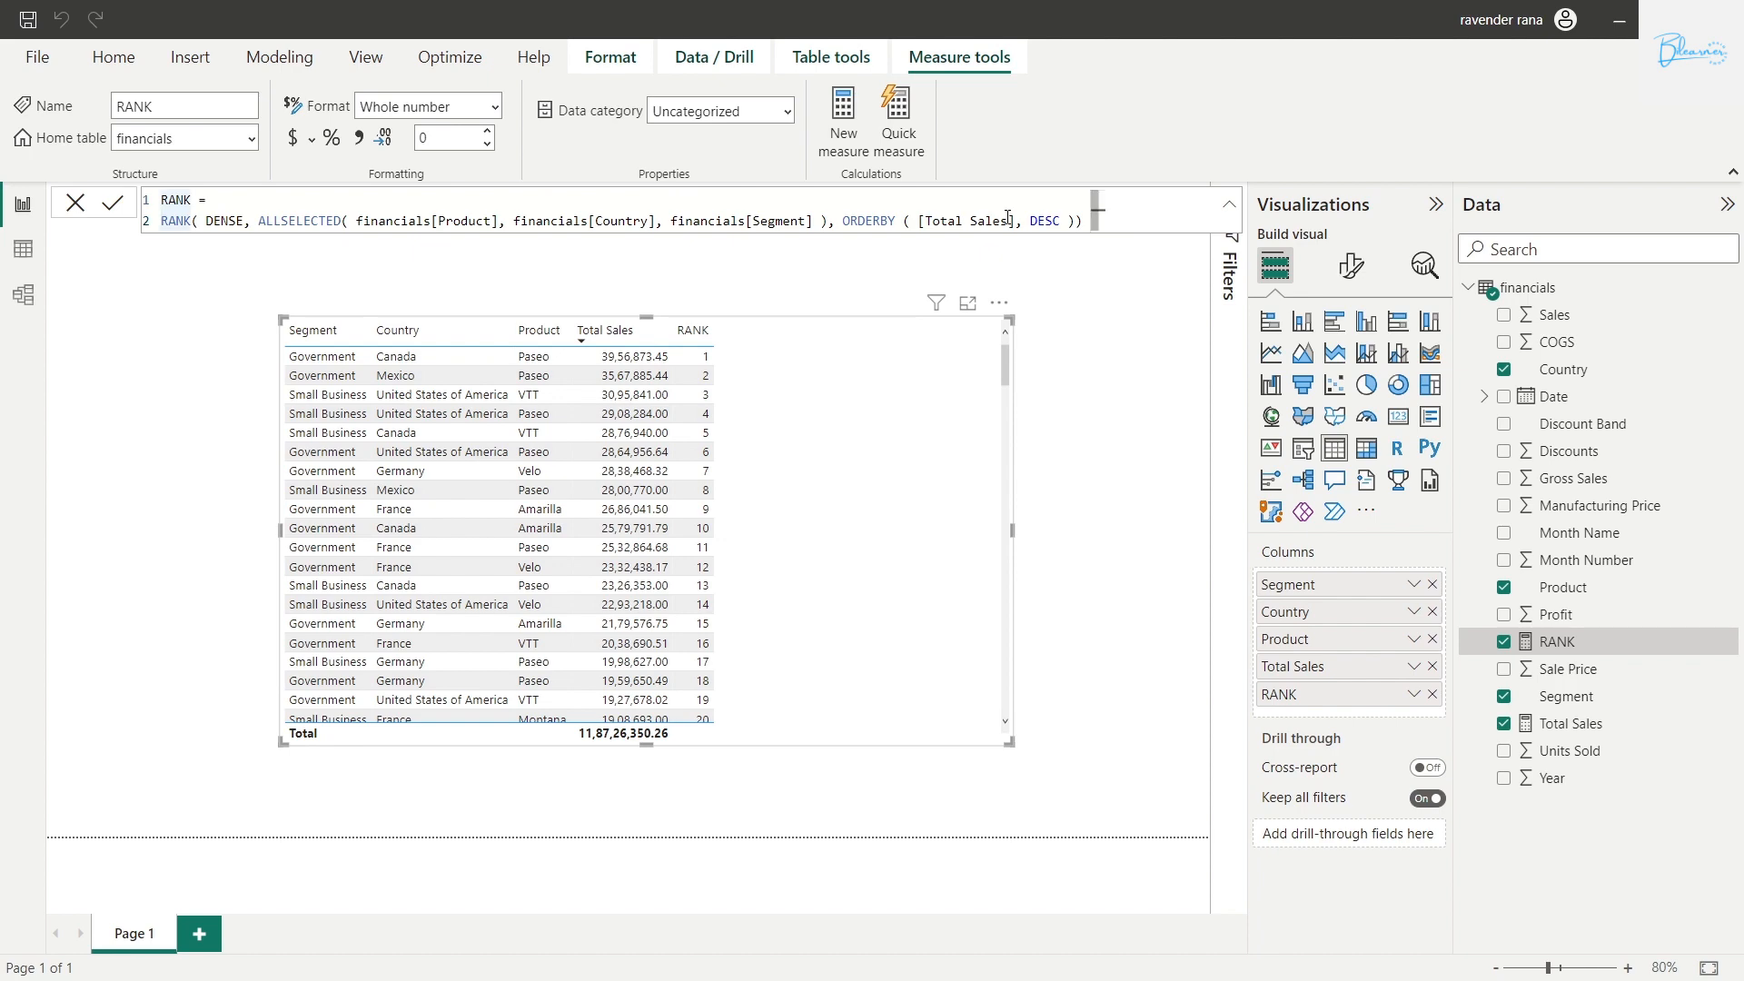